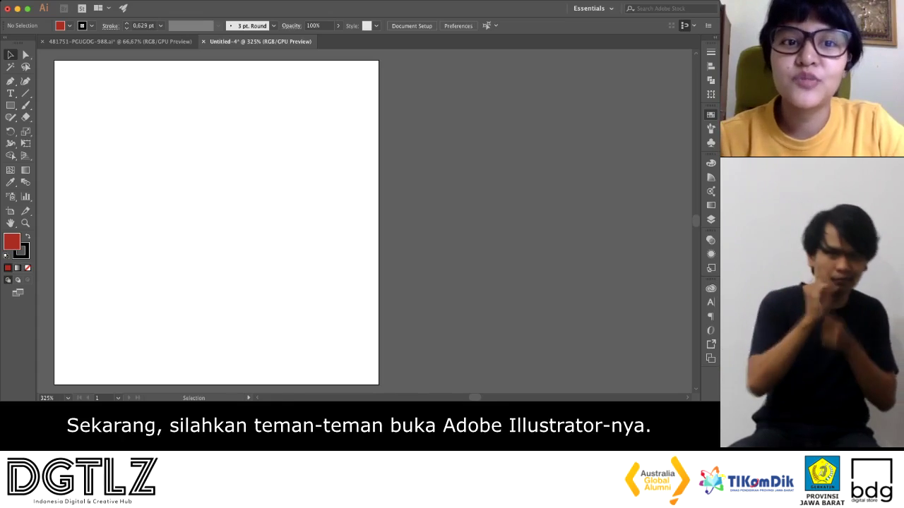
Inspect the artboard's width and height with the Artboard tool
{"action": "scroll", "coordinate": [222, 223], "scroll_direction": "left", "scroll_amount": 1}
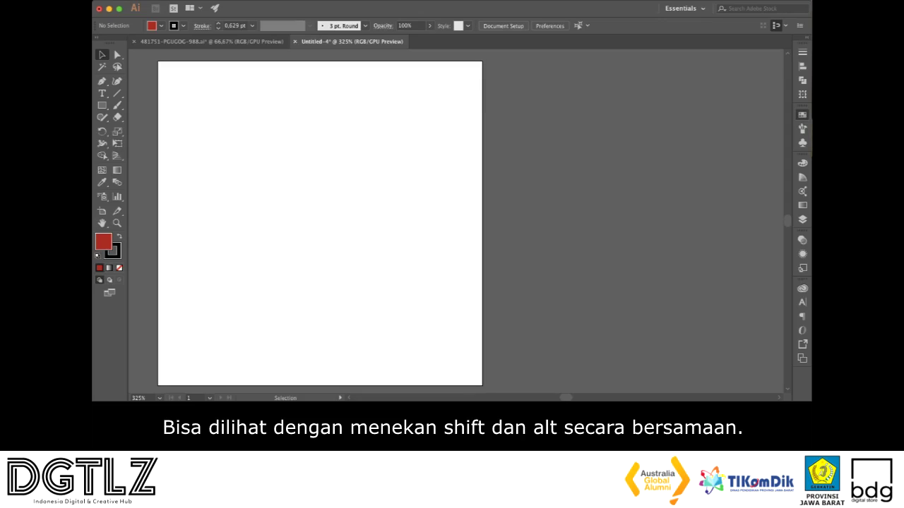
{"action": "key", "text": "shift+o"}
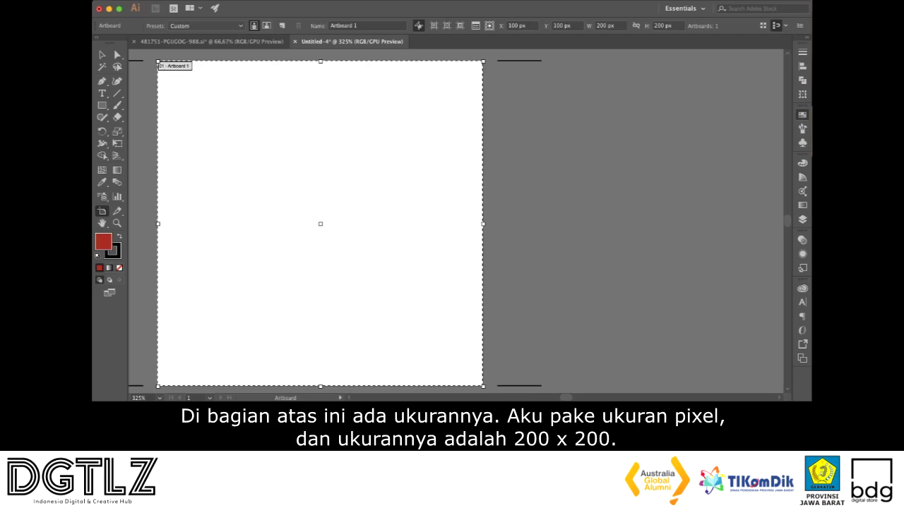
{"action": "left_click", "coordinate": [606, 26]}
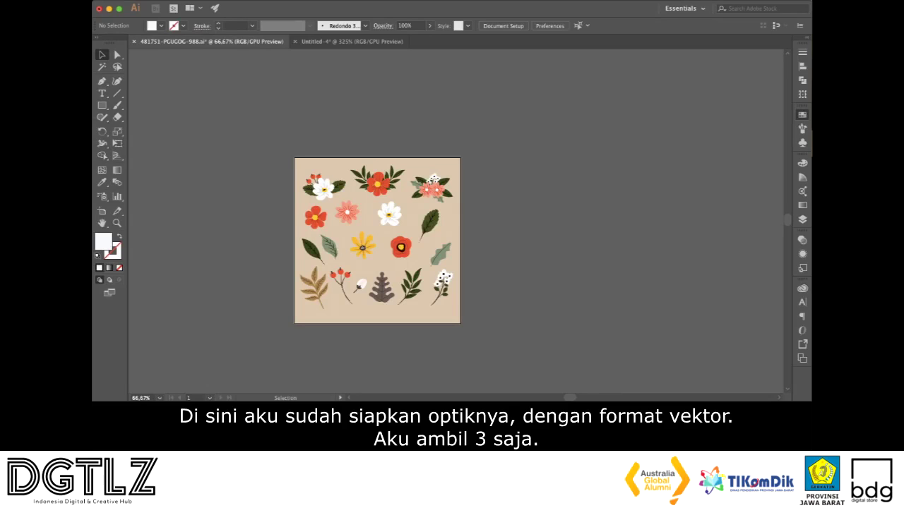
Copy the orange-red poppy, white flower and yellow flower from the floral vector file into the blank Untitled-4 document
{"action": "left_click", "coordinate": [400, 246]}
{"action": "left_click", "coordinate": [401, 247], "text": "shift"}
{"action": "left_click", "coordinate": [389, 213], "text": "shift"}
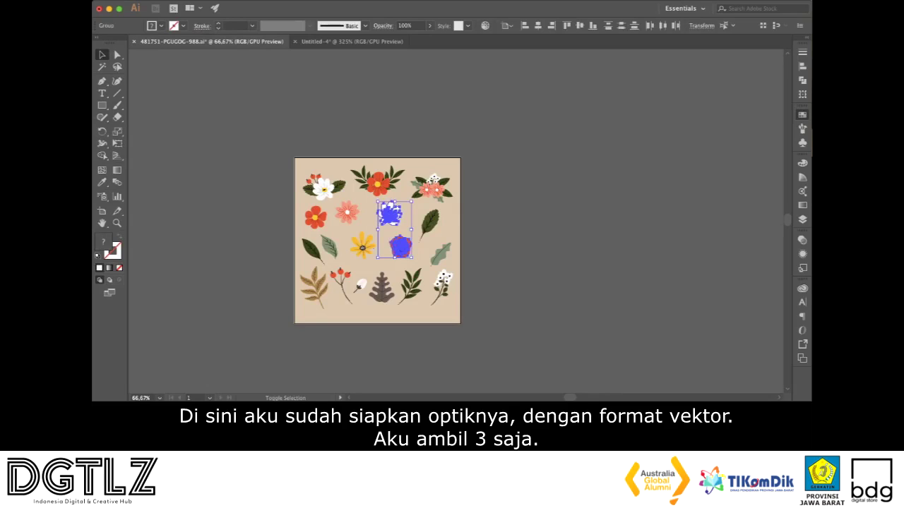
{"action": "left_click", "coordinate": [362, 245], "text": "shift"}
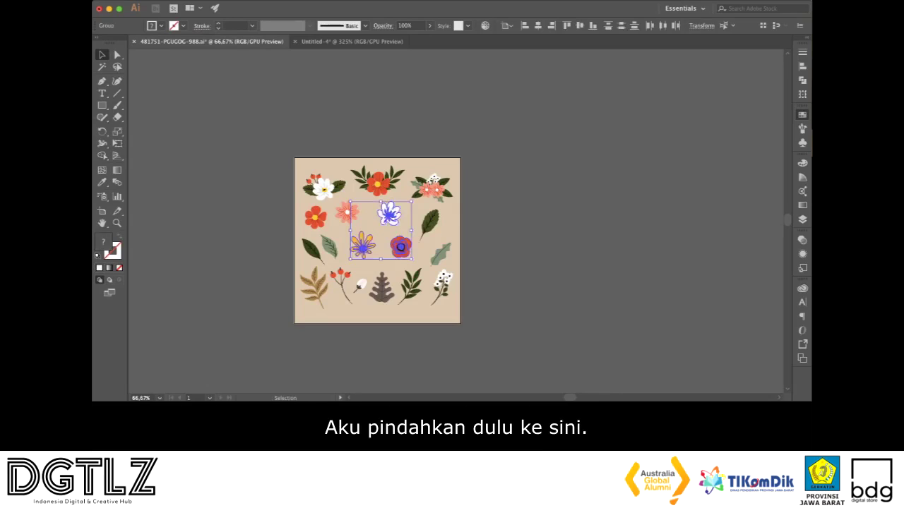
{"action": "key", "text": "ctrl+Tab"}
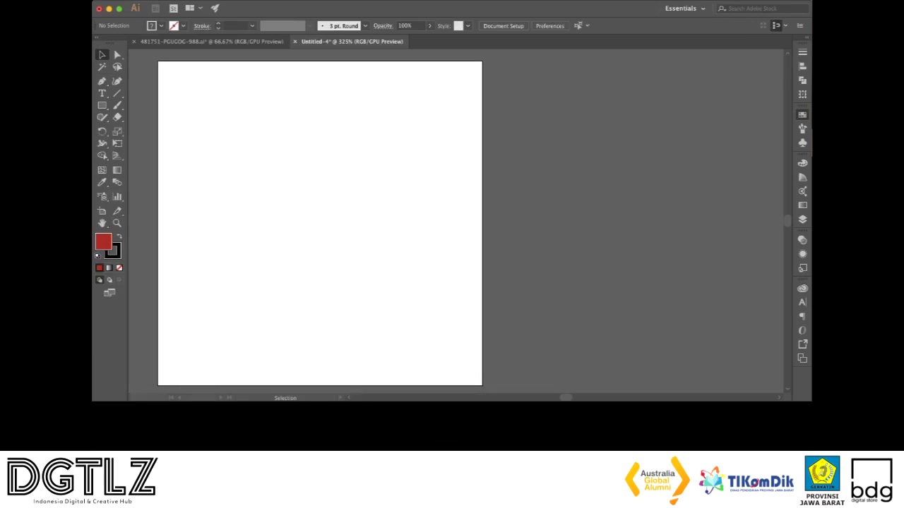
{"action": "key", "text": "ctrl+v"}
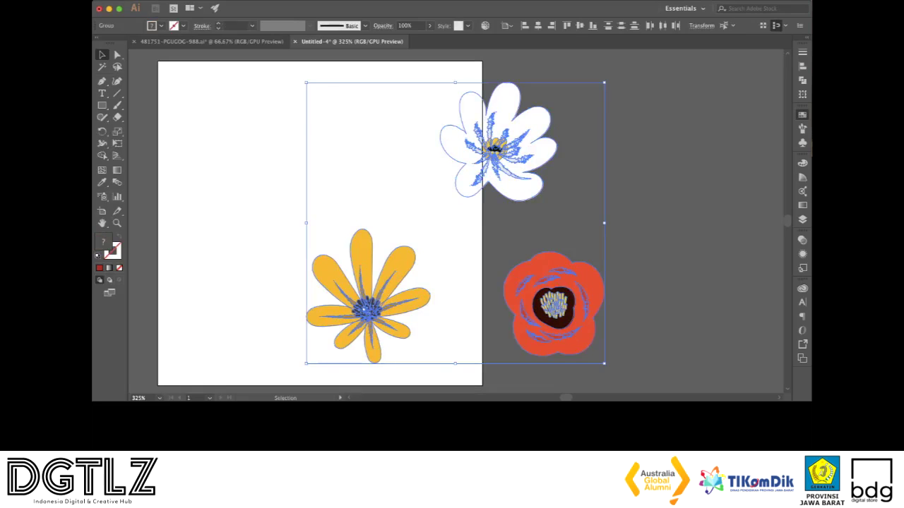
Scale the three pasted flowers down together and place them outside the artboard, beyond its right edge
{"action": "left_click_drag", "start_coordinate": [603, 82], "coordinate": [562, 121]}
{"action": "left_click_drag", "start_coordinate": [505, 177], "coordinate": [696, 131]}
{"action": "key", "text": "super+shift+a"}
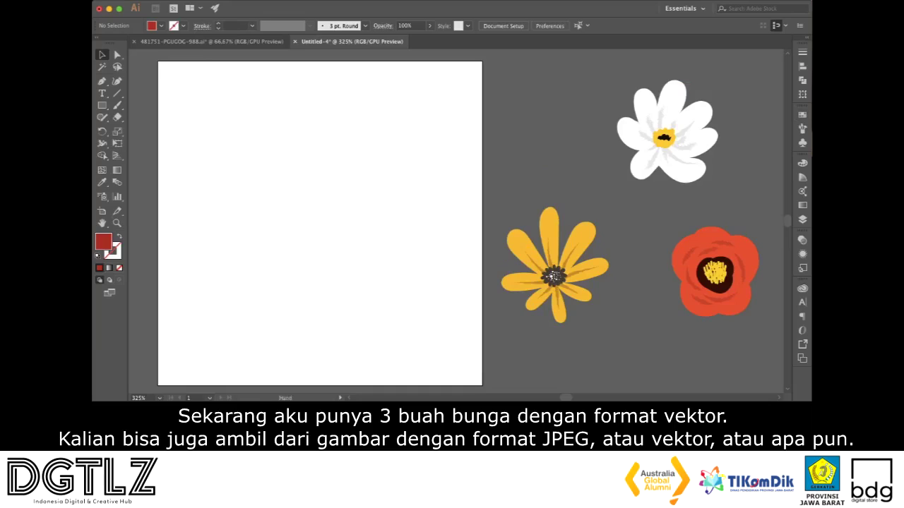
{"action": "scroll", "coordinate": [454, 225], "scroll_direction": "right", "scroll_amount": 1}
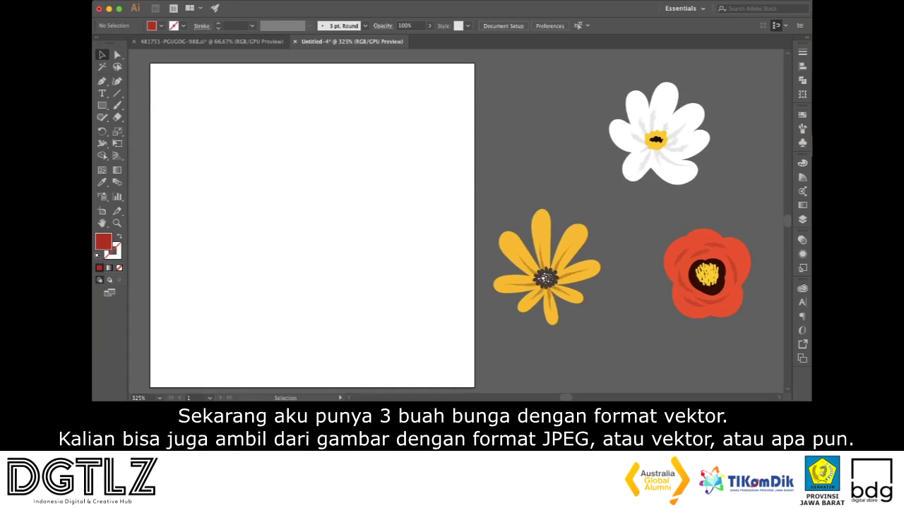
{"action": "scroll", "coordinate": [453, 225], "scroll_direction": "left", "scroll_amount": 1}
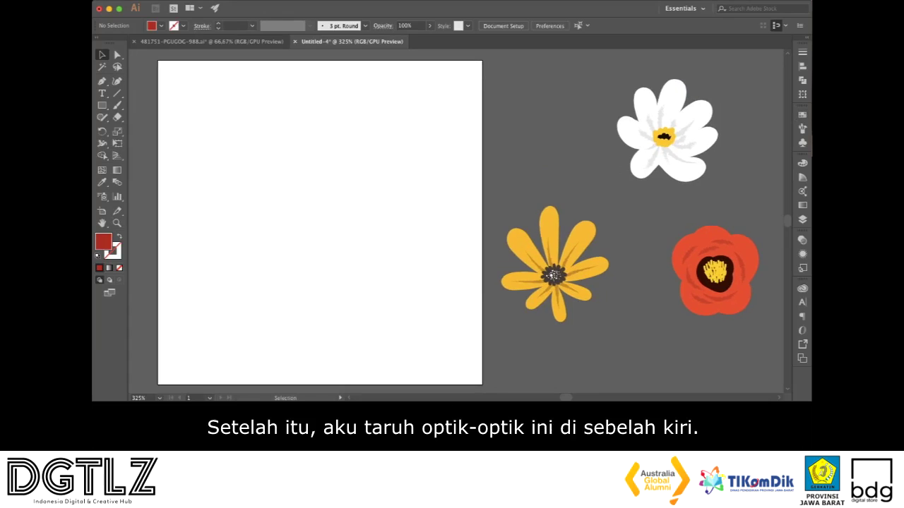
Move the red flower onto the upper part of the artboard's left edge and scale it down proportionally
{"action": "left_click", "coordinate": [554, 272]}
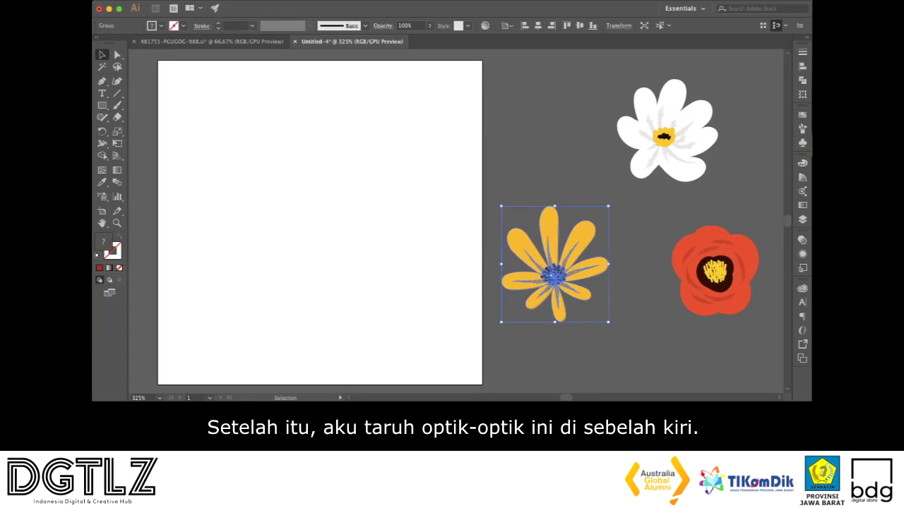
{"action": "left_click", "coordinate": [715, 270]}
{"action": "left_click_drag", "start_coordinate": [715, 270], "coordinate": [252, 131]}
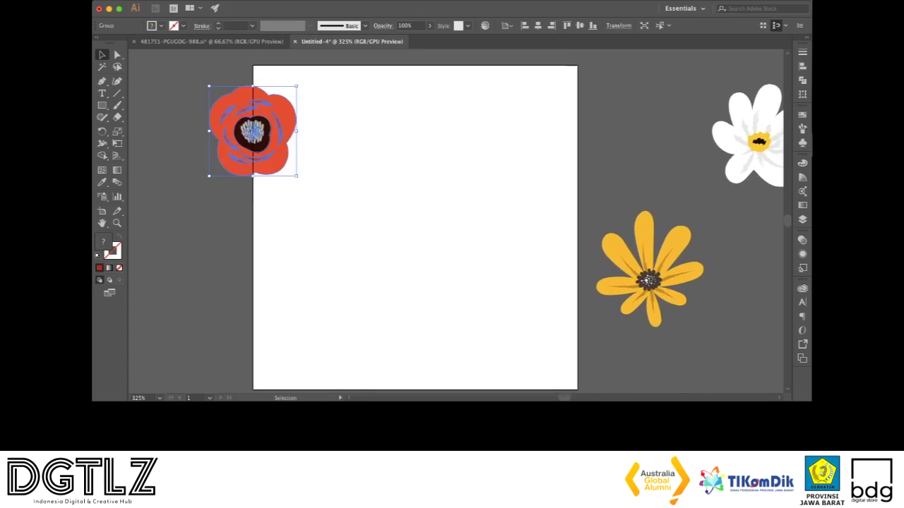
{"action": "left_click_drag", "start_coordinate": [296, 176], "coordinate": [288, 158]}
{"action": "key", "text": "super+shift+a"}
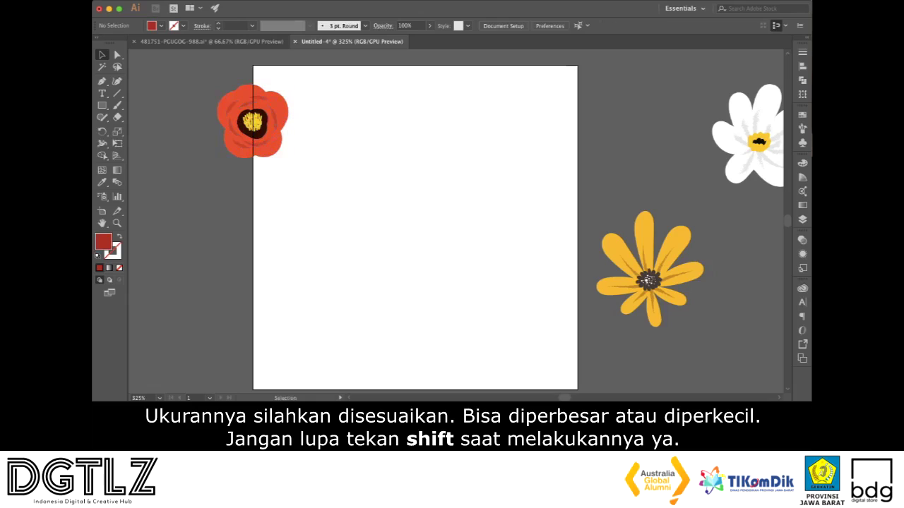
{"action": "left_click", "coordinate": [252, 120]}
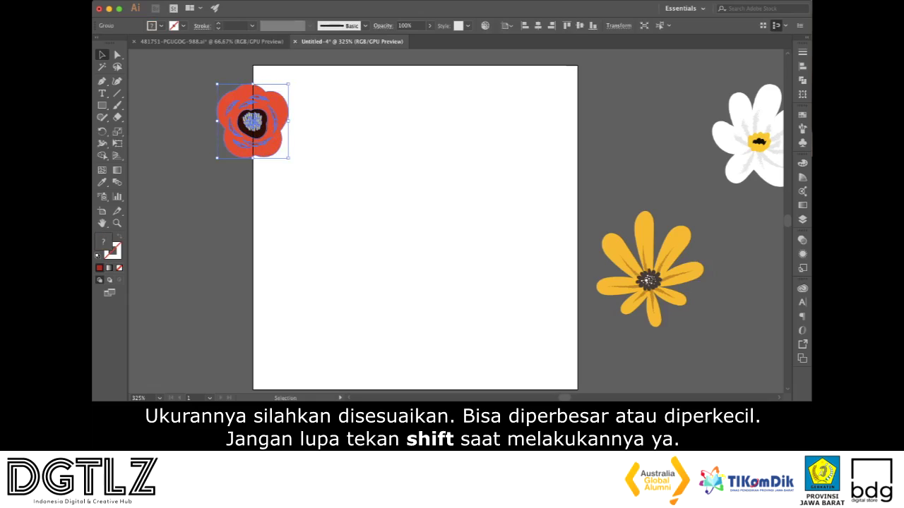
{"action": "mouse_move", "coordinate": [289, 157]}
{"action": "left_mouse_down"}
{"action": "mouse_move", "coordinate": [304, 174]}
{"action": "mouse_move", "coordinate": [284, 152]}
{"action": "left_mouse_up"}
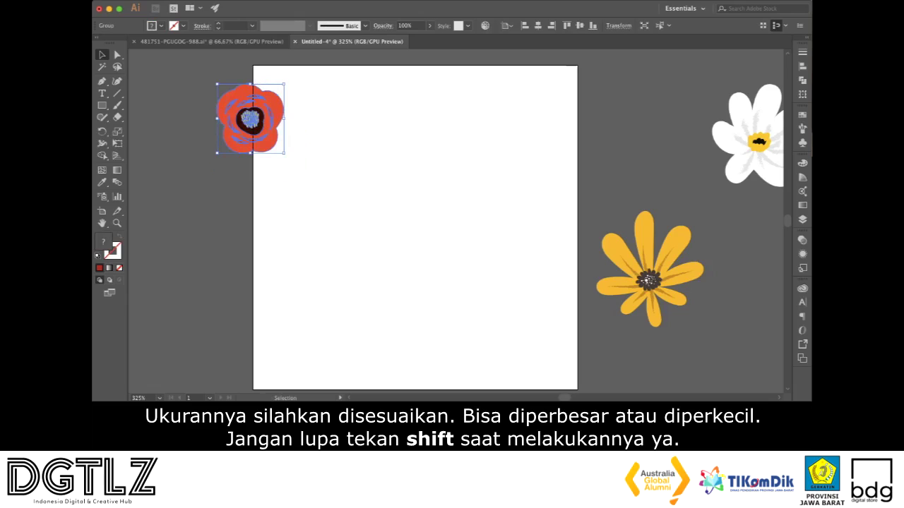
{"action": "key", "text": "shift+super+a"}
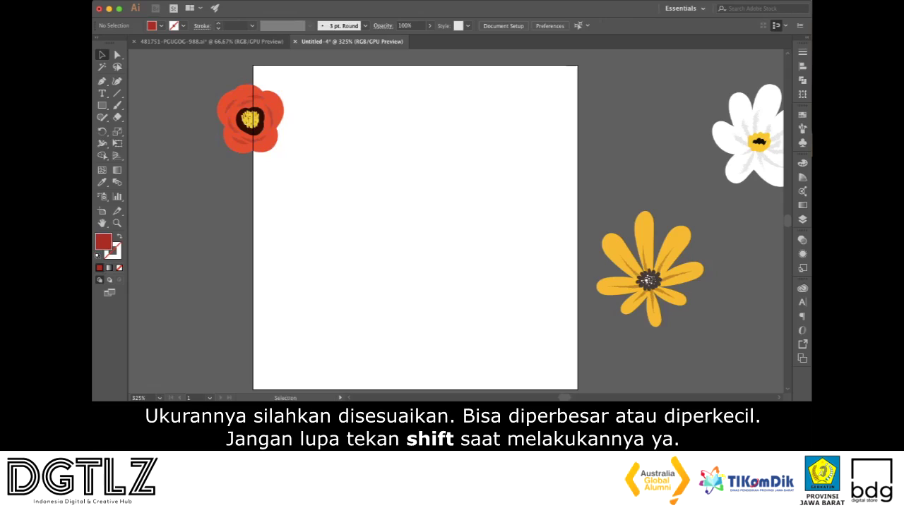
Try stretching the red flower horizontally without keeping its proportions, and undo the distortion
{"action": "left_click", "coordinate": [250, 119]}
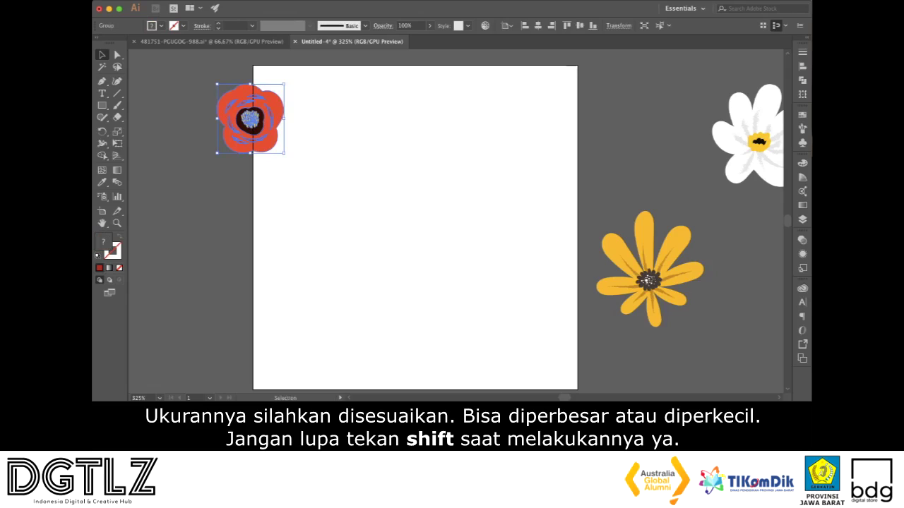
{"action": "key", "text": "shift+super+a"}
{"action": "left_click", "coordinate": [250, 119]}
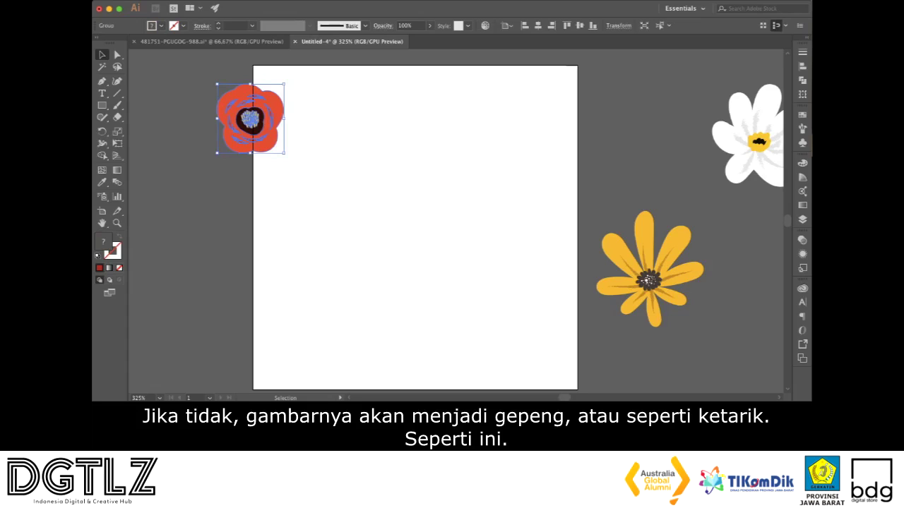
{"action": "left_click_drag", "start_coordinate": [284, 118], "coordinate": [319, 117]}
{"action": "key", "text": "shift+super+a"}
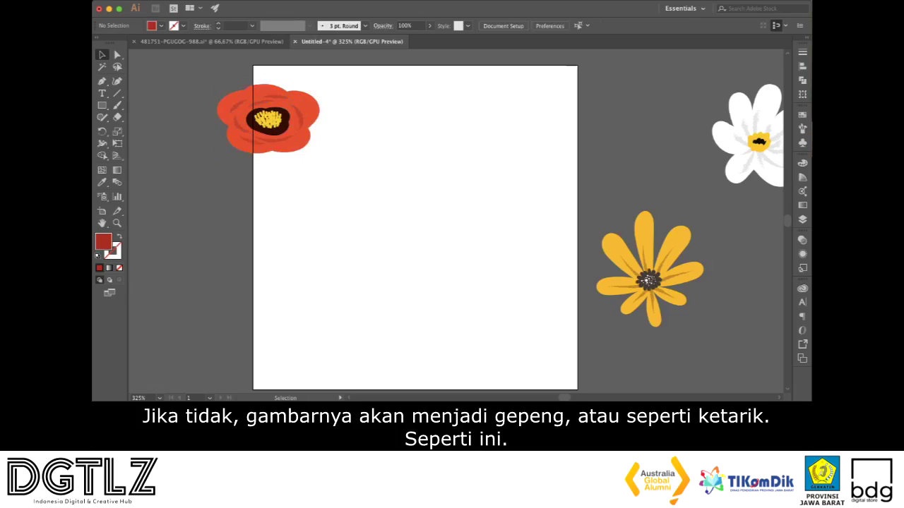
{"action": "key", "text": "super+z"}
{"action": "key", "text": "super+z"}
{"action": "key", "text": "shift+super+a"}
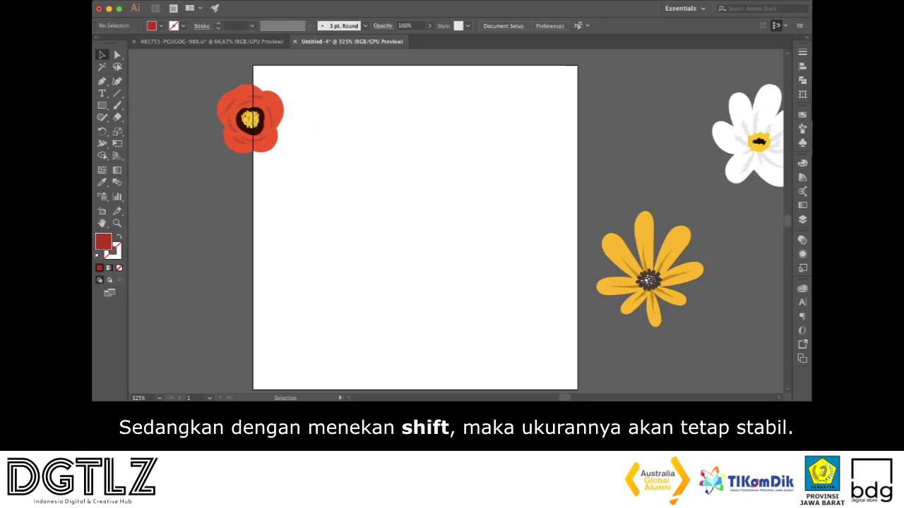
Try enlarging the red flower while keeping its proportions
{"action": "left_click", "coordinate": [251, 120]}
{"action": "left_click_drag", "start_coordinate": [284, 153], "coordinate": [323, 193]}
{"action": "key", "text": "shift+super+a"}
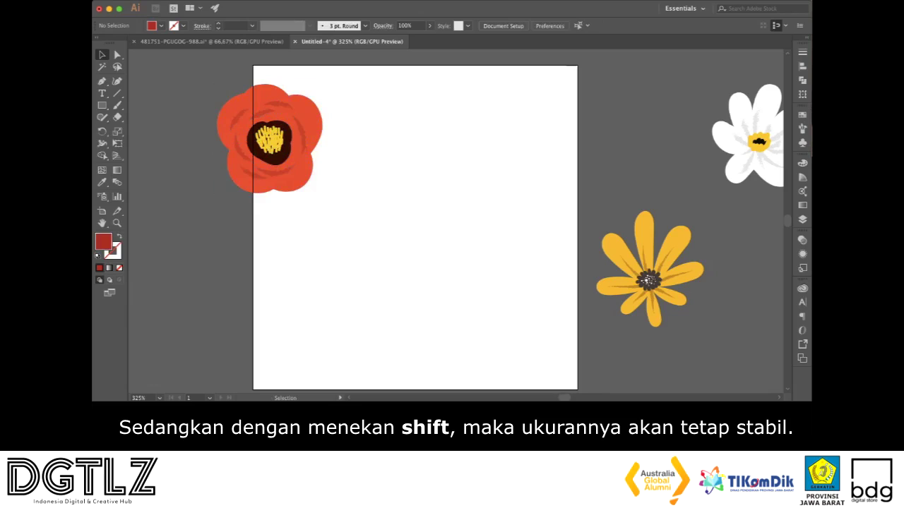
Reduce the red flower proportionally and recentre it across the artboard's left edge
{"action": "left_click", "coordinate": [268, 134]}
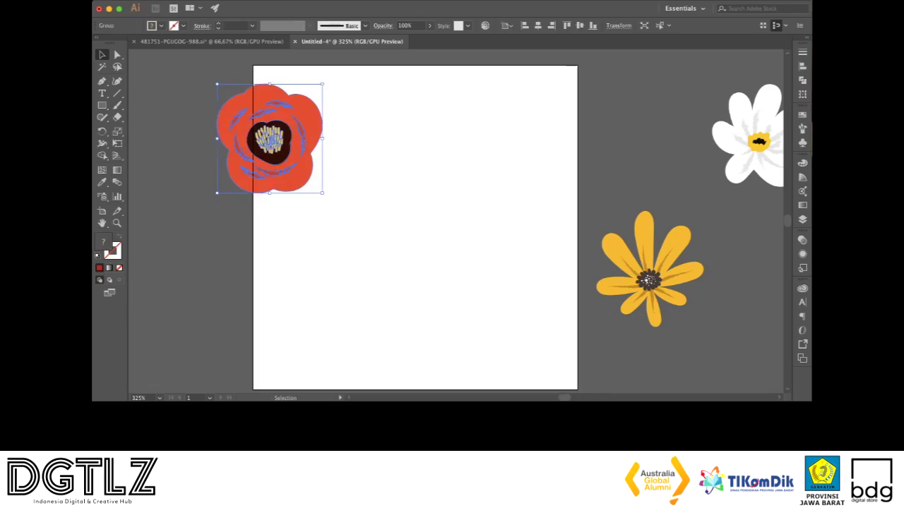
{"action": "left_click", "coordinate": [256, 125], "text": "shift"}
{"action": "key", "text": "super+z"}
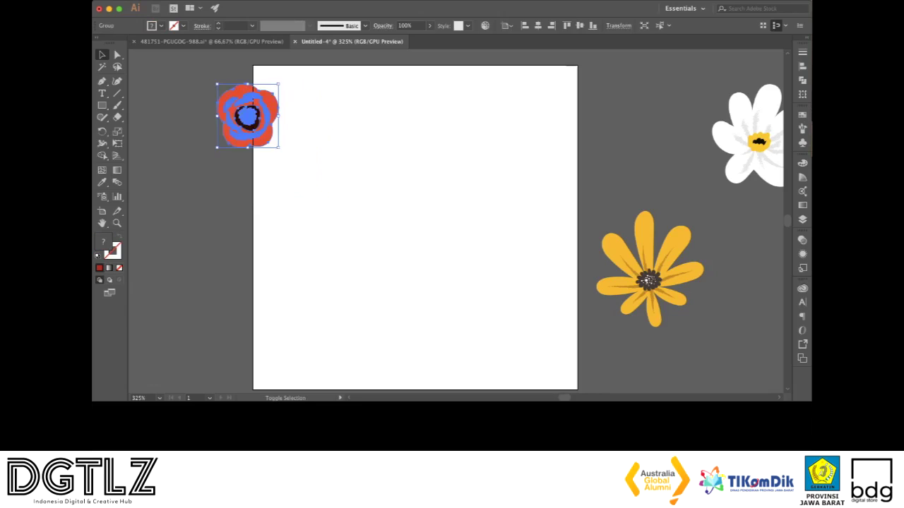
{"action": "key", "text": "super+shift+a"}
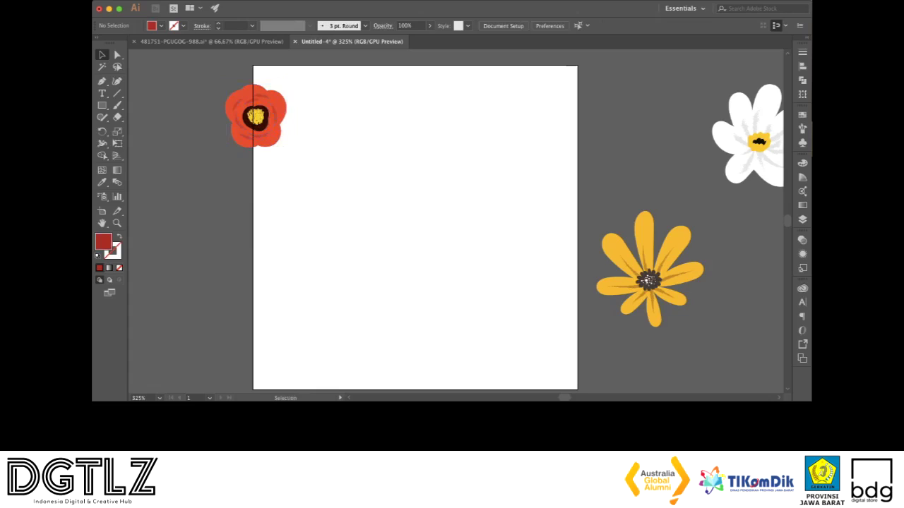
Move the yellow flower onto the lower part of the artboard's left edge and scale it down
{"action": "left_click", "coordinate": [647, 280]}
{"action": "left_click_drag", "start_coordinate": [648, 280], "coordinate": [258, 327]}
{"action": "left_click_drag", "start_coordinate": [313, 261], "coordinate": [297, 279]}
Enlarge the red flower slightly at the upper part of the artboard's left edge
{"action": "left_click", "coordinate": [255, 117]}
{"action": "mouse_move", "coordinate": [287, 148]}
{"action": "left_mouse_down"}
{"action": "mouse_move", "coordinate": [305, 166]}
{"action": "mouse_move", "coordinate": [299, 158]}
{"action": "left_mouse_up"}
{"action": "key", "text": "super+shift+a"}
Place the white flower on the left edge between the other two, scaled down and tilted slightly counterclockwise
{"action": "left_click_drag", "start_coordinate": [748, 138], "coordinate": [342, 207]}
{"action": "left_click_drag", "start_coordinate": [393, 153], "coordinate": [364, 182]}
{"action": "left_click_drag", "start_coordinate": [327, 219], "coordinate": [252, 217]}
{"action": "left_click_drag", "start_coordinate": [291, 179], "coordinate": [284, 172]}
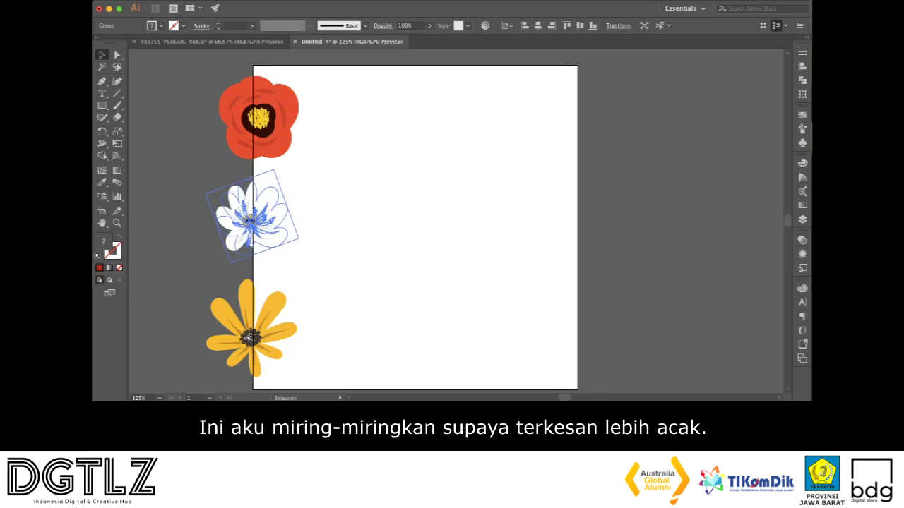
{"action": "key", "text": "shift+super+a"}
Rotate the red flower slightly and scale it down a little on the artboard's left edge
{"action": "left_click", "coordinate": [275, 95]}
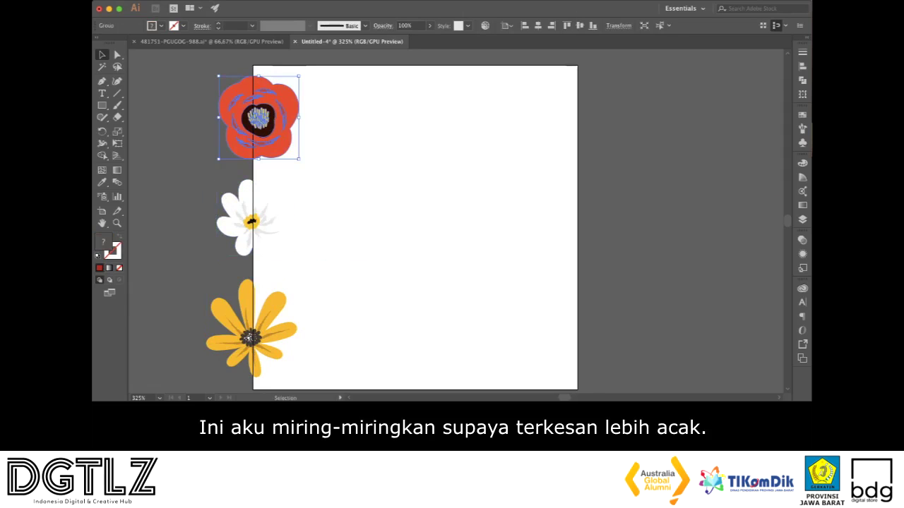
{"action": "mouse_move", "coordinate": [300, 74]}
{"action": "left_mouse_down"}
{"action": "mouse_move", "coordinate": [305, 85]}
{"action": "mouse_move", "coordinate": [299, 78]}
{"action": "left_mouse_up"}
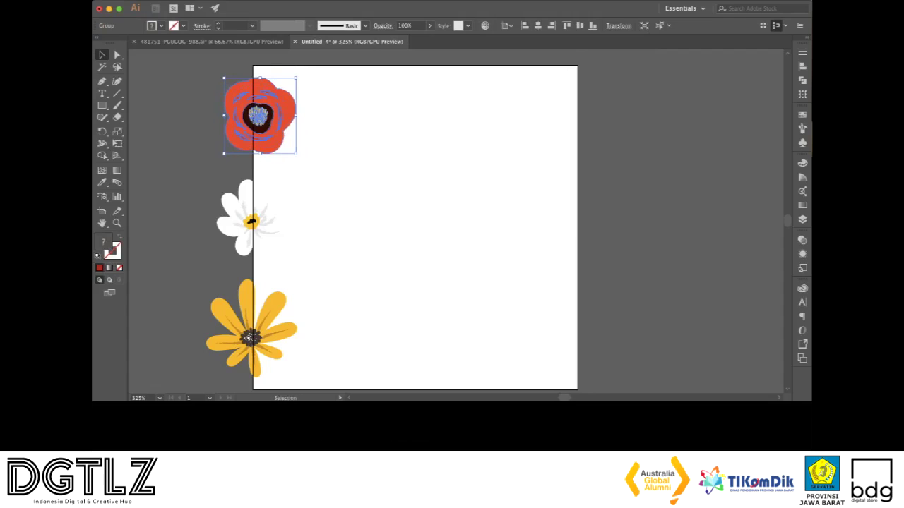
{"action": "key", "text": "shift+super+a"}
Scale the yellow flower down a little and tilt it slightly counterclockwise on the left edge
{"action": "left_click_drag", "start_coordinate": [396, 226], "coordinate": [395, 212]}
{"action": "left_click", "coordinate": [251, 324]}
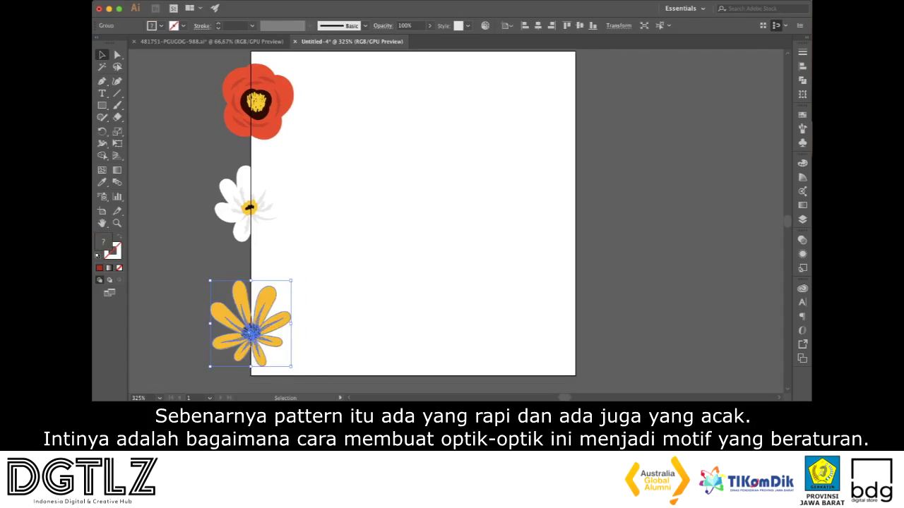
{"action": "key", "text": "super+shift+a"}
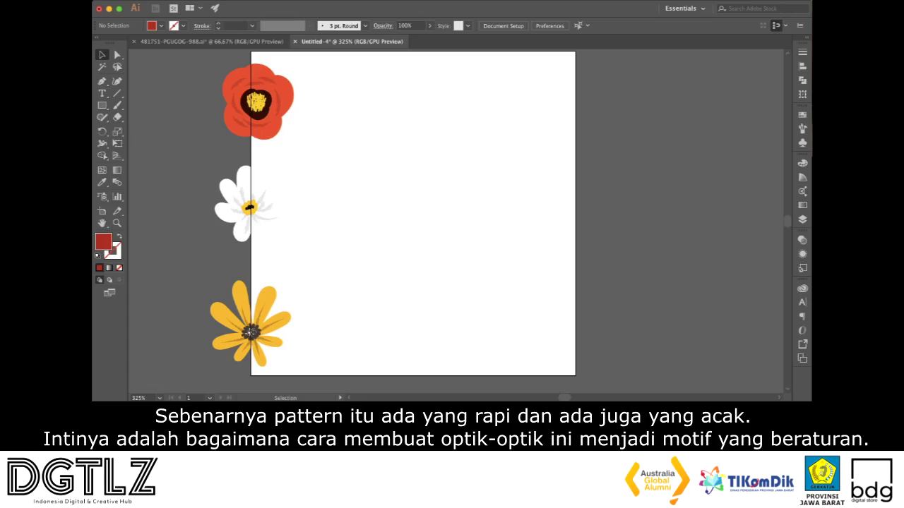
Fine-tune the positions of the white and yellow flowers so they sit centred across the artboard's left edge
{"action": "scroll", "coordinate": [250, 332], "scroll_direction": "right", "scroll_amount": 1}
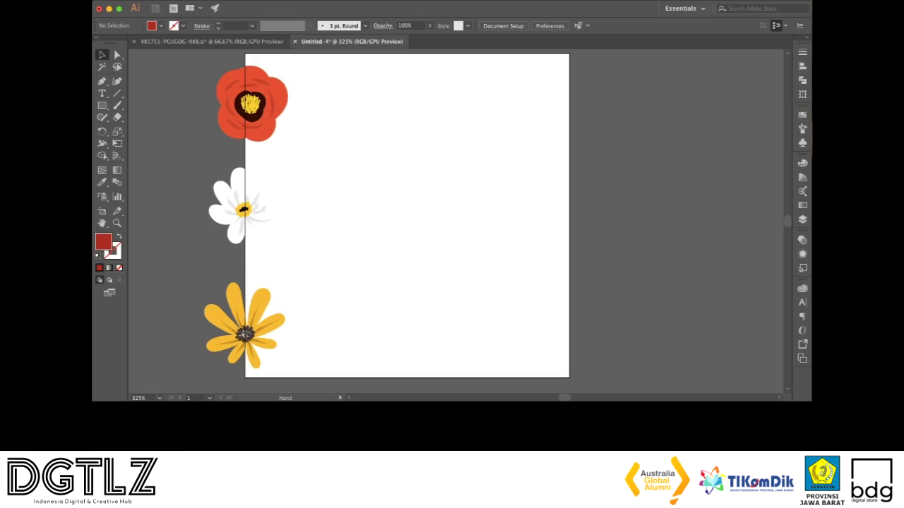
{"action": "left_click", "coordinate": [244, 207]}
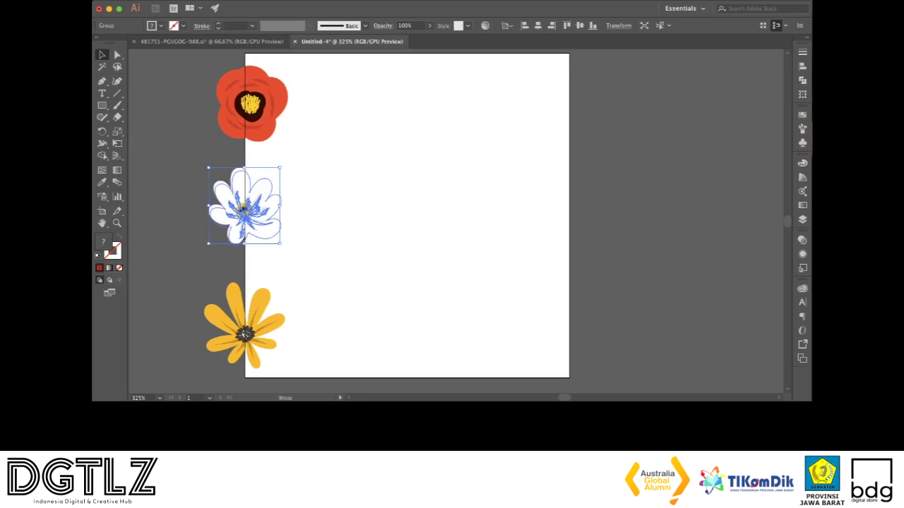
{"action": "key", "text": "ctrl+shift+a"}
{"action": "left_click_drag", "start_coordinate": [243, 207], "coordinate": [225, 216]}
{"action": "left_click_drag", "start_coordinate": [226, 340], "coordinate": [223, 341]}
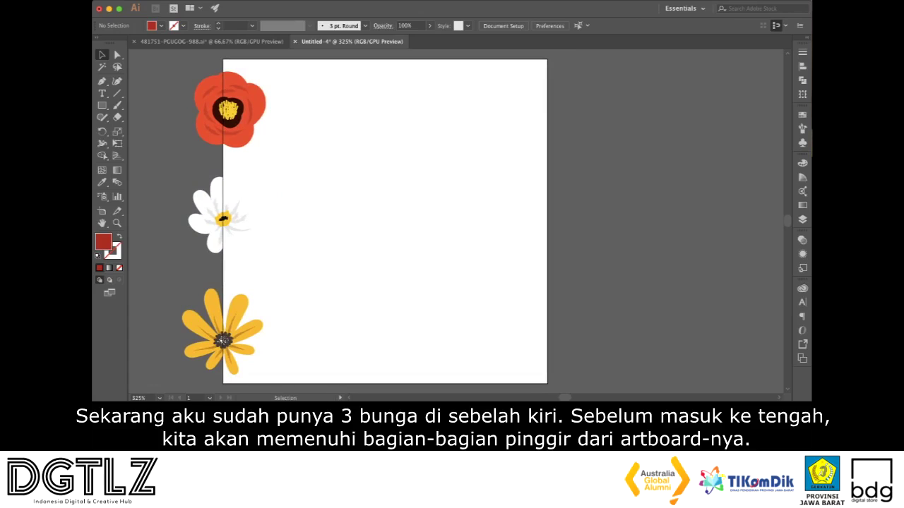
{"action": "left_click_drag", "start_coordinate": [223, 340], "coordinate": [223, 342]}
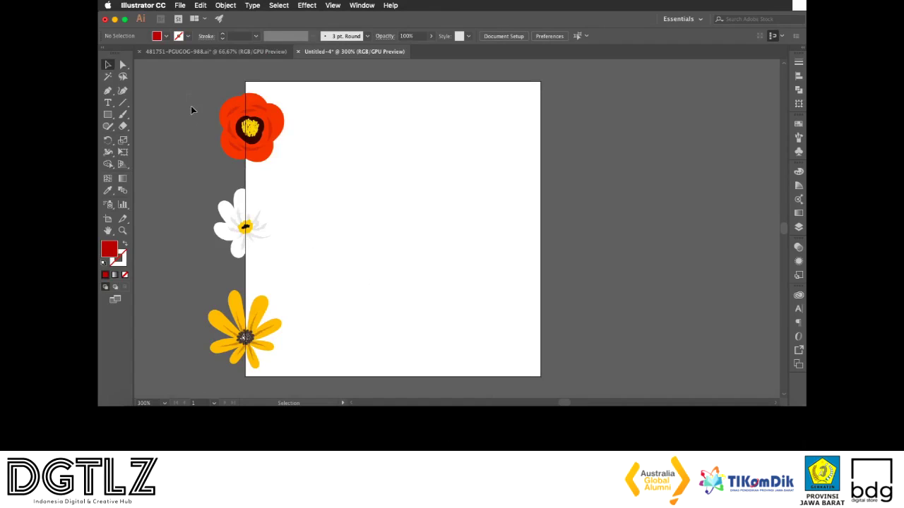
Copy the three left-edge flowers onto the artboard's right edge with Move, using 200 px horizontal and 0 px vertical
{"action": "left_click_drag", "start_coordinate": [198, 130], "coordinate": [289, 371]}
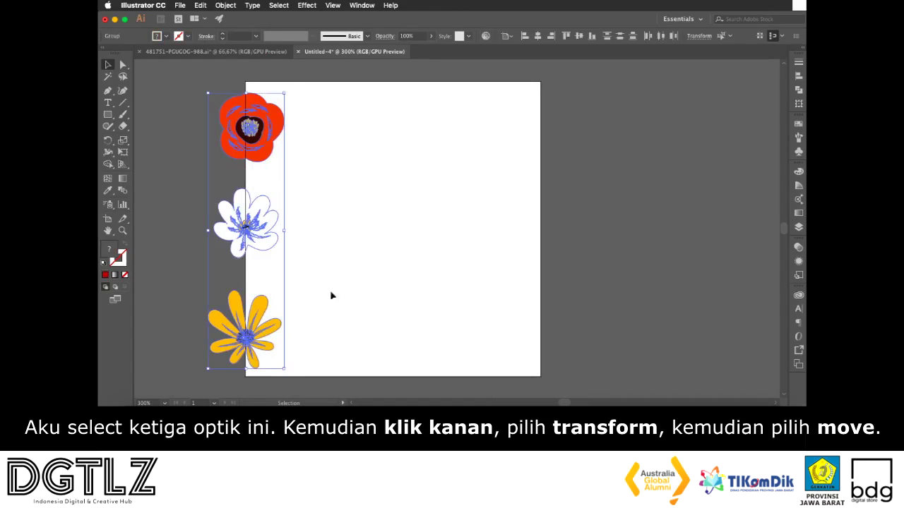
{"action": "right_click", "coordinate": [260, 109]}
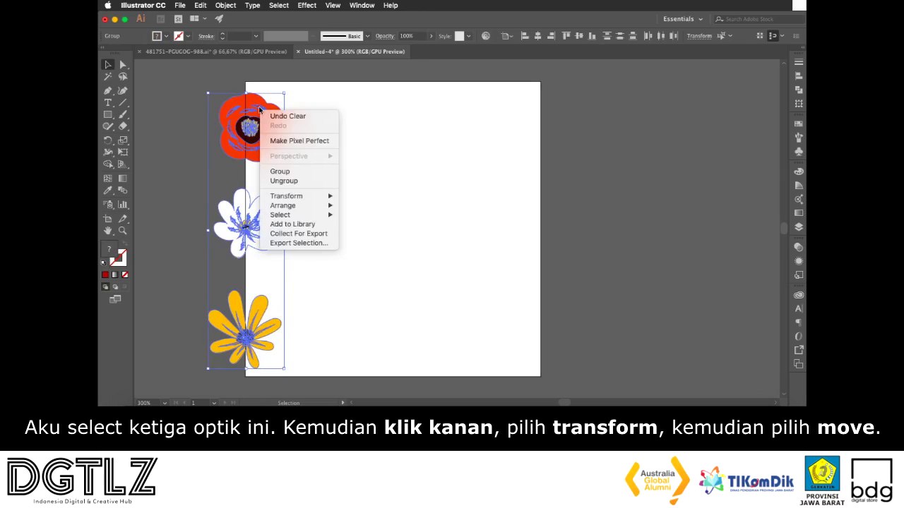
{"action": "mouse_move", "coordinate": [300, 197]}
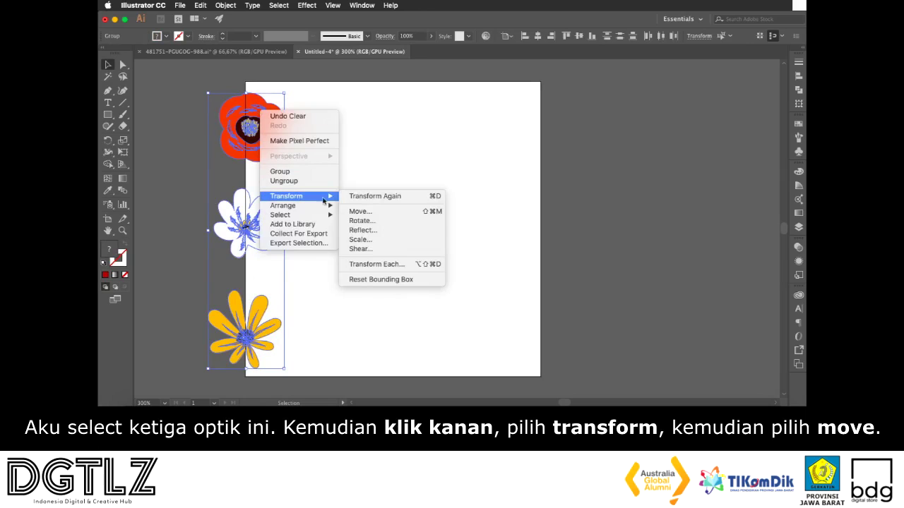
{"action": "left_click", "coordinate": [368, 214]}
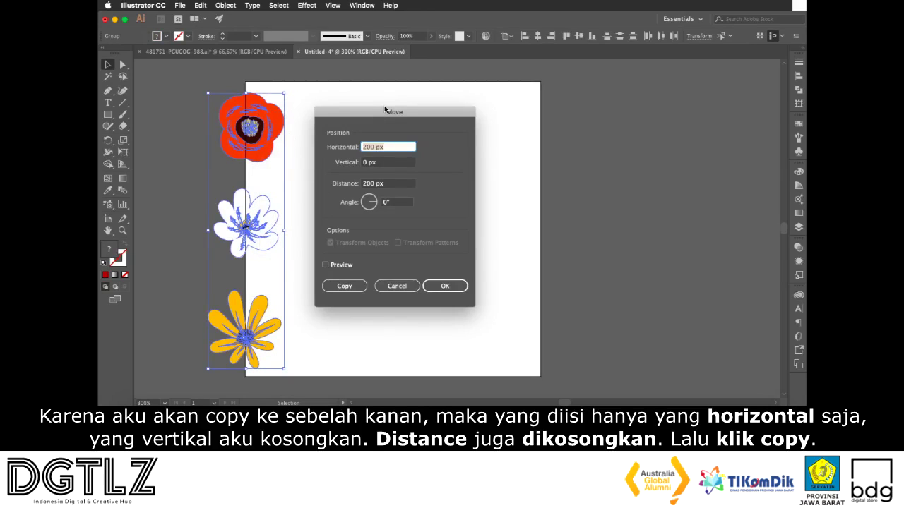
{"action": "left_click", "coordinate": [373, 147]}
{"action": "left_click", "coordinate": [367, 164]}
{"action": "left_click", "coordinate": [368, 184]}
{"action": "left_click_drag", "start_coordinate": [374, 183], "coordinate": [350, 183]}
{"action": "type", "text": "0"}
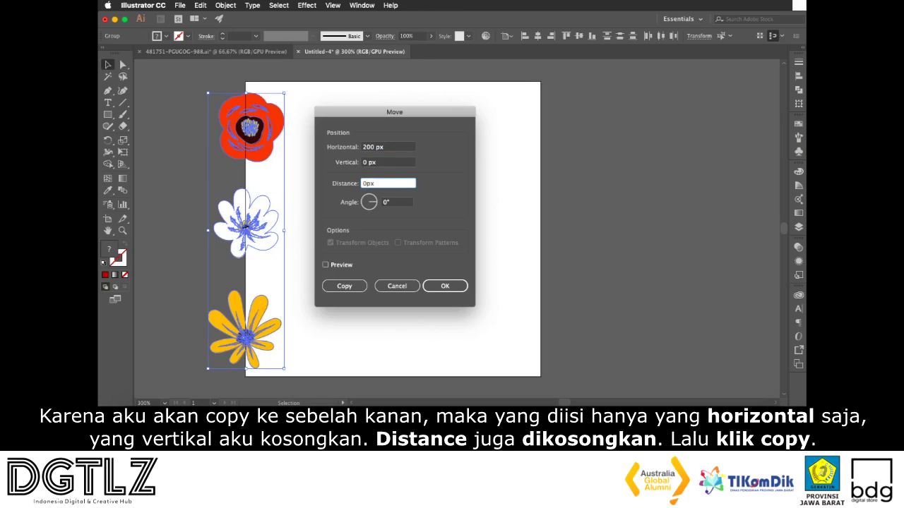
{"action": "left_click", "coordinate": [347, 286]}
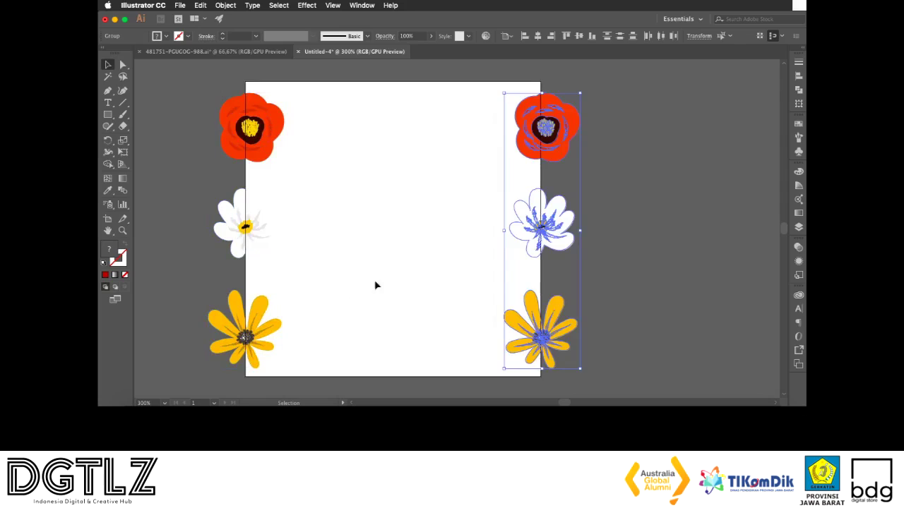
{"action": "left_click", "coordinate": [617, 303]}
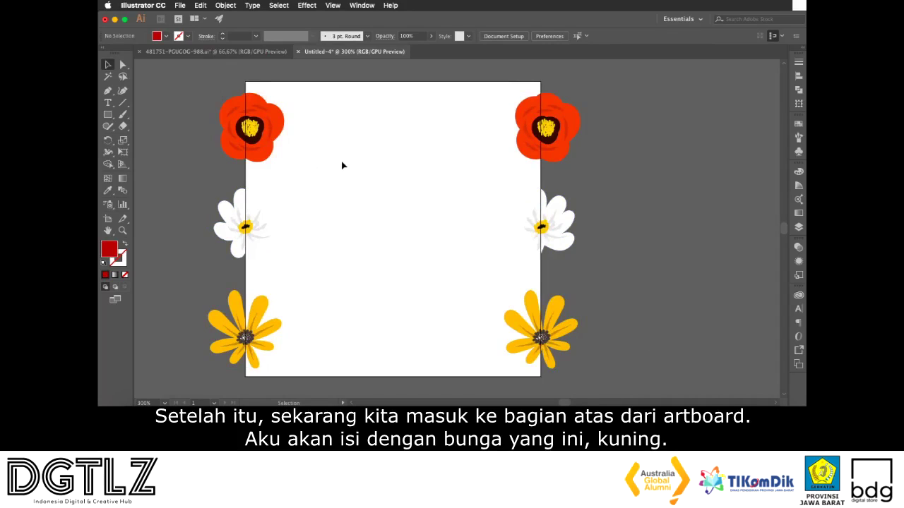
Duplicate the yellow flower onto the left half of the artboard's top edge, scaled down and tilted slightly clockwise
{"action": "left_click", "coordinate": [276, 334]}
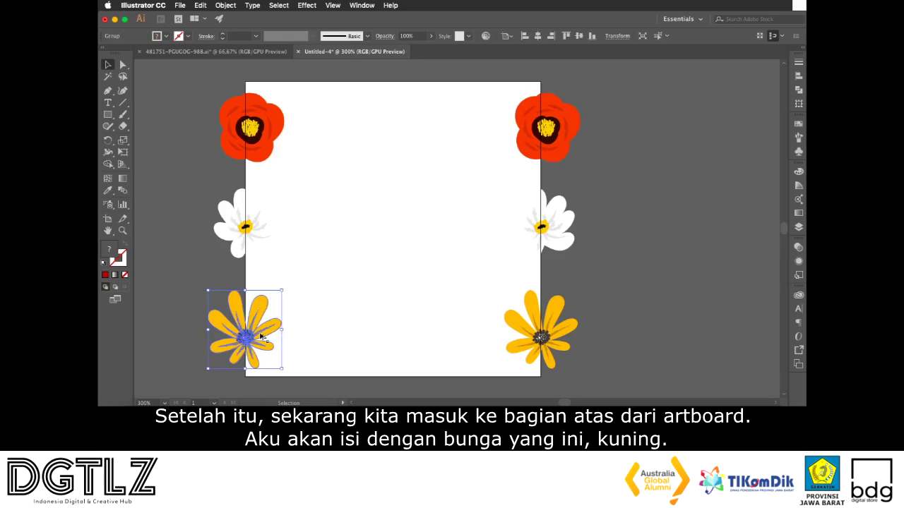
{"action": "left_click_drag", "start_coordinate": [260, 337], "coordinate": [362, 106]}
{"action": "scroll", "coordinate": [360, 183], "scroll_direction": "up", "scroll_amount": 1}
{"action": "left_click_drag", "start_coordinate": [386, 152], "coordinate": [358, 105]}
{"action": "left_click", "coordinate": [389, 135]}
{"action": "scroll", "coordinate": [389, 135], "scroll_direction": "up", "scroll_amount": 2}
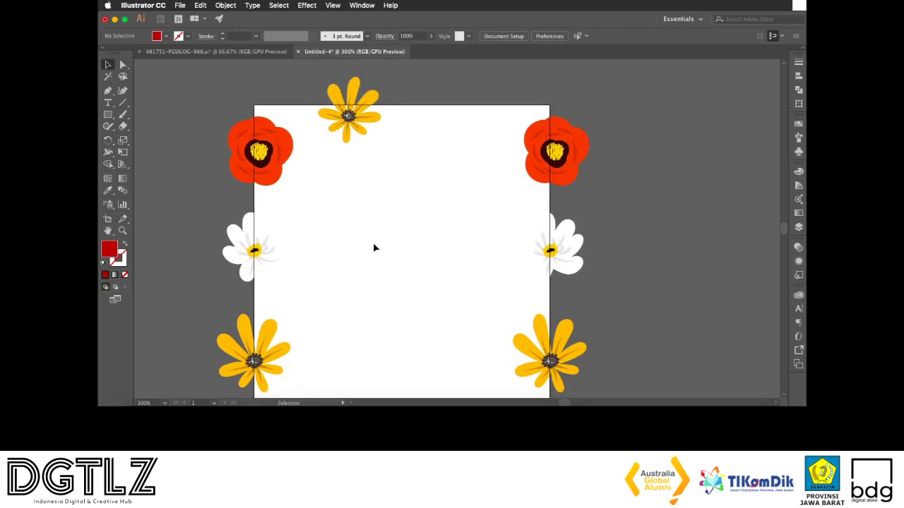
Duplicate the left-edge white flower onto the right half of the top edge, slightly enlarged and tilted slightly counterclockwise
{"action": "left_click", "coordinate": [254, 262]}
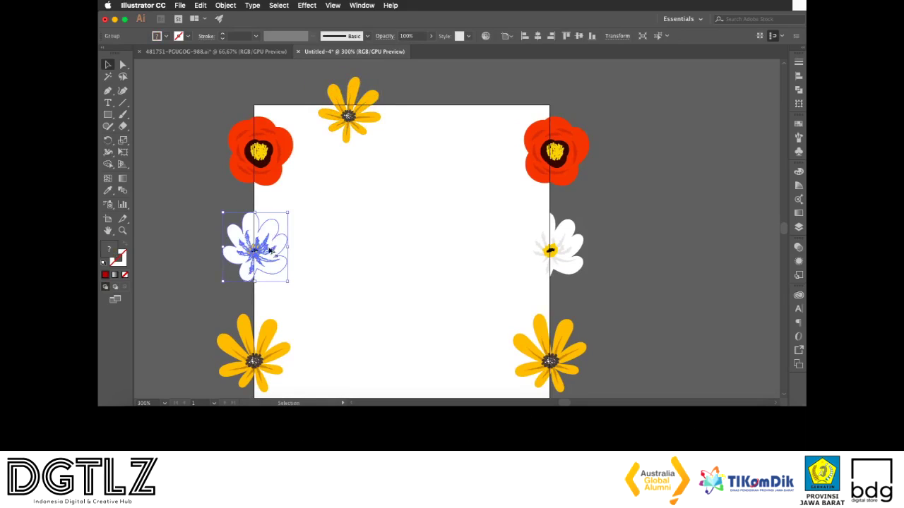
{"action": "left_click_drag", "start_coordinate": [417, 135], "coordinate": [477, 107]}
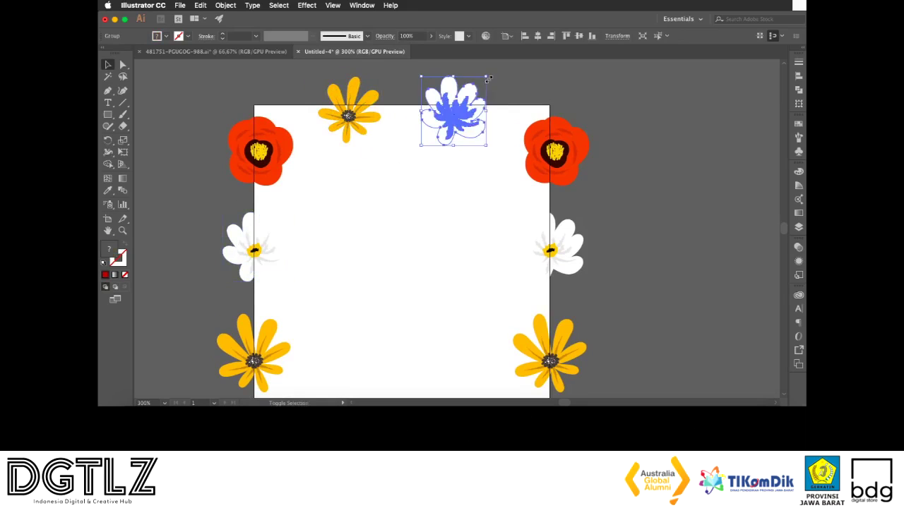
{"action": "scroll", "coordinate": [495, 72], "scroll_direction": "up", "scroll_amount": 3}
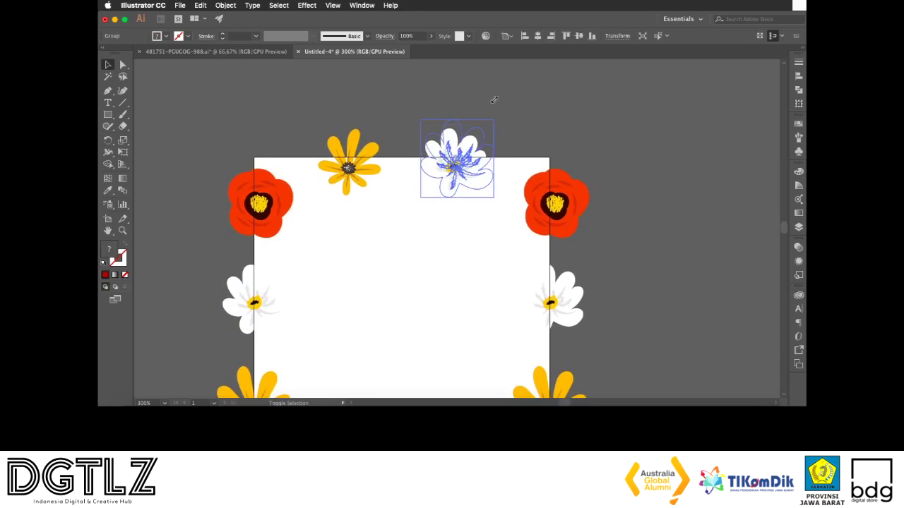
{"action": "scroll", "coordinate": [454, 229], "scroll_direction": "down", "scroll_amount": 2}
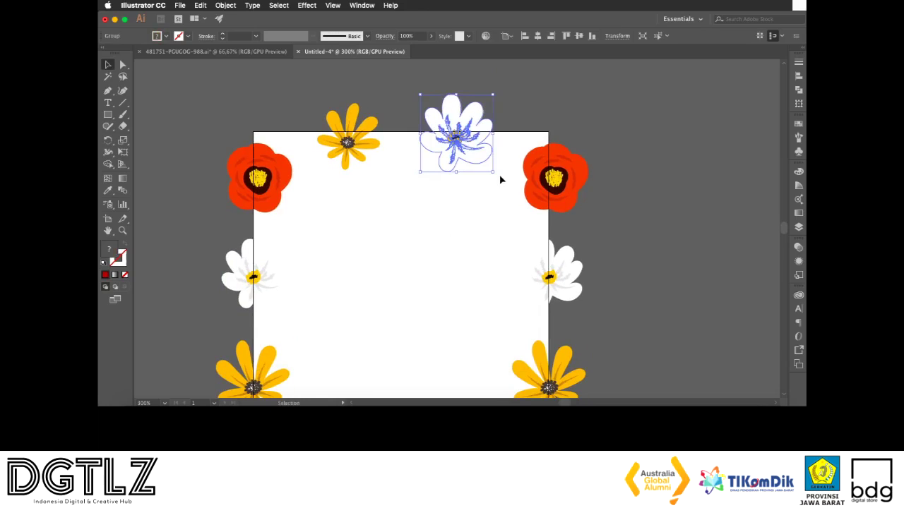
{"action": "left_click_drag", "start_coordinate": [497, 177], "coordinate": [456, 161]}
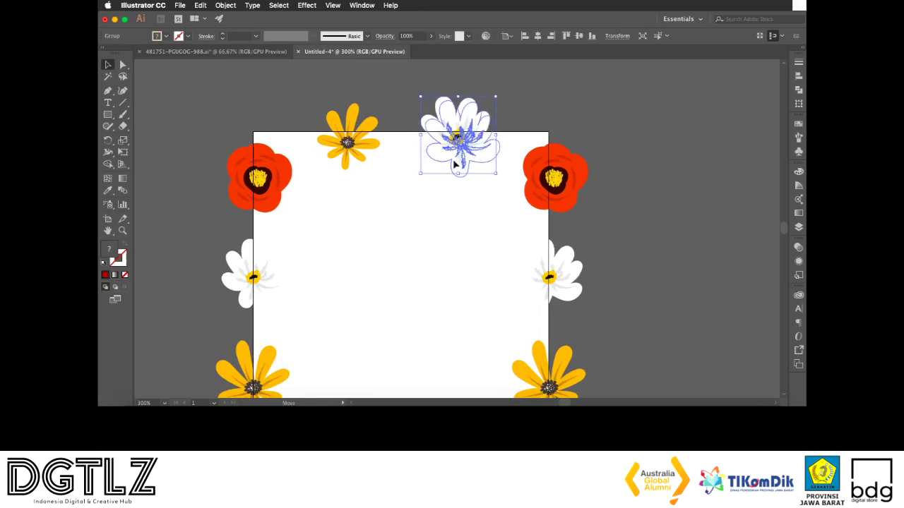
Fine-tune the positions of the yellow and white flowers so both straddle the artboard's top edge
{"action": "left_click", "coordinate": [406, 159]}
{"action": "left_click_drag", "start_coordinate": [355, 144], "coordinate": [362, 148]}
{"action": "left_click", "coordinate": [420, 210]}
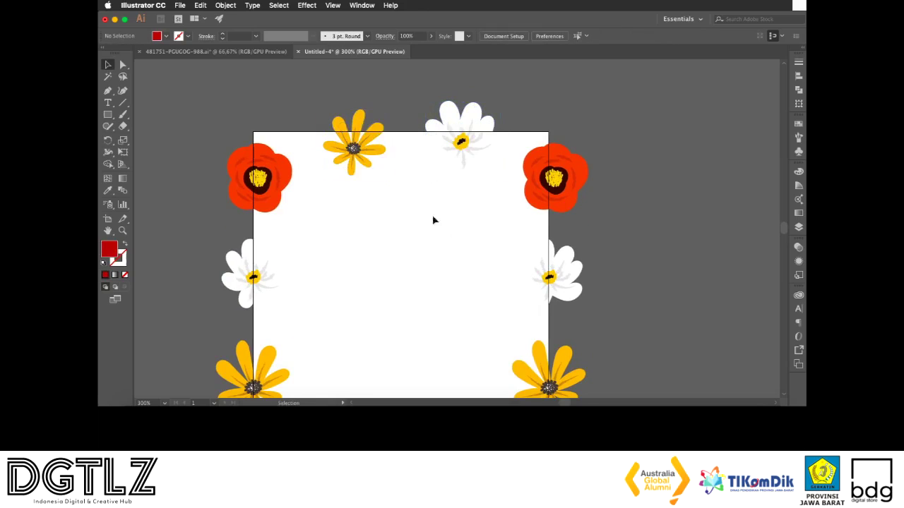
{"action": "left_click_drag", "start_coordinate": [440, 221], "coordinate": [442, 193]}
{"action": "left_click_drag", "start_coordinate": [360, 126], "coordinate": [360, 116]}
{"action": "left_click", "coordinate": [417, 144]}
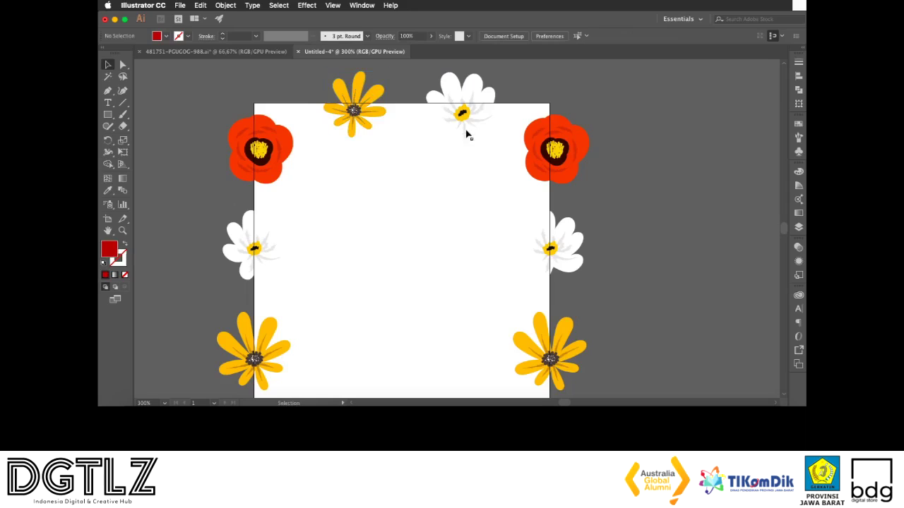
{"action": "left_click", "coordinate": [462, 137]}
{"action": "left_click", "coordinate": [454, 208]}
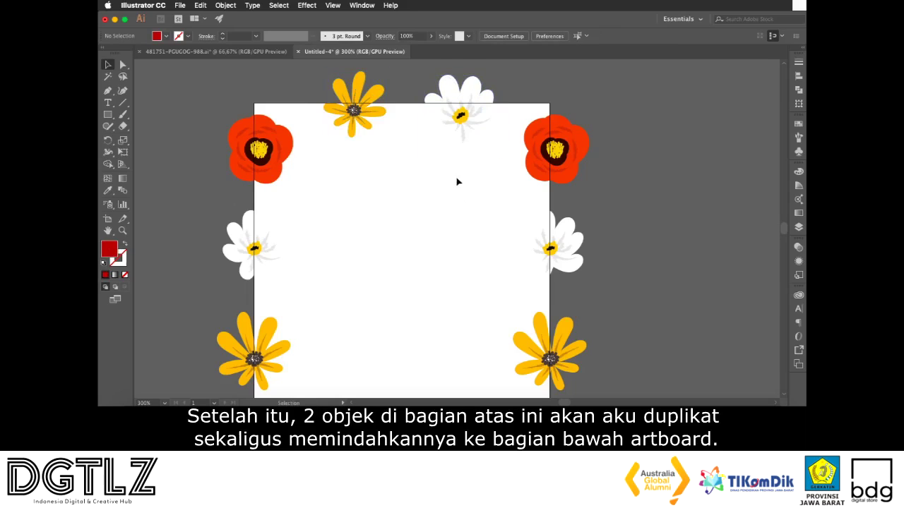
Try to copy the two top-edge flowers with Move, entering 0 px horizontal, 200 px vertical and 0 px distance
{"action": "scroll", "coordinate": [448, 178], "scroll_direction": "down", "scroll_amount": 2}
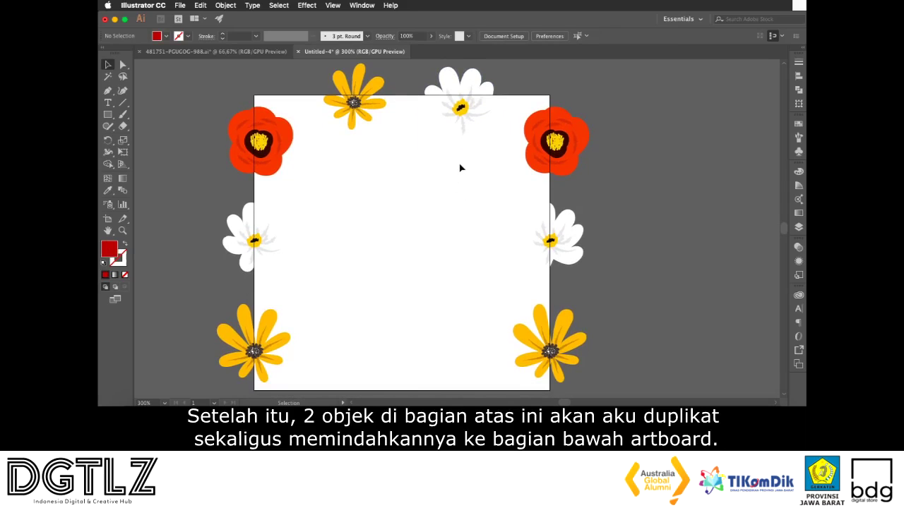
{"action": "left_click_drag", "start_coordinate": [461, 142], "coordinate": [339, 118]}
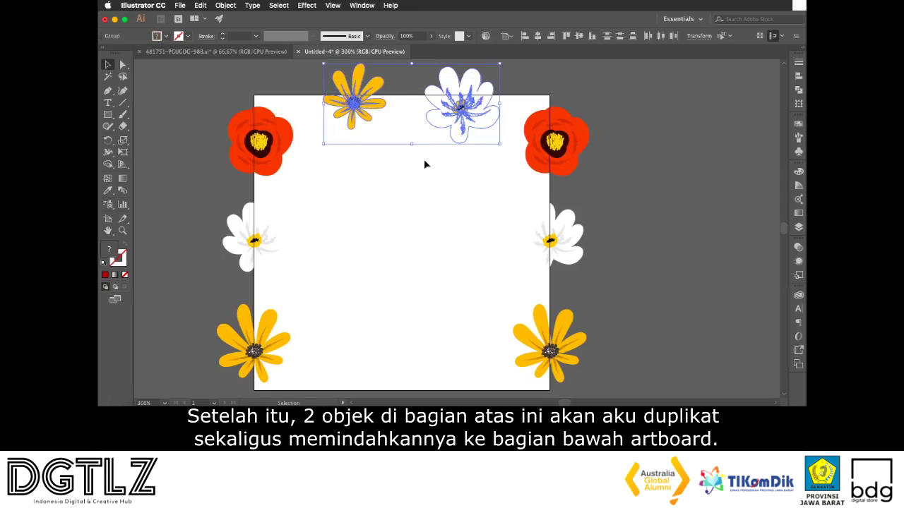
{"action": "scroll", "coordinate": [423, 160], "scroll_direction": "down", "scroll_amount": 1}
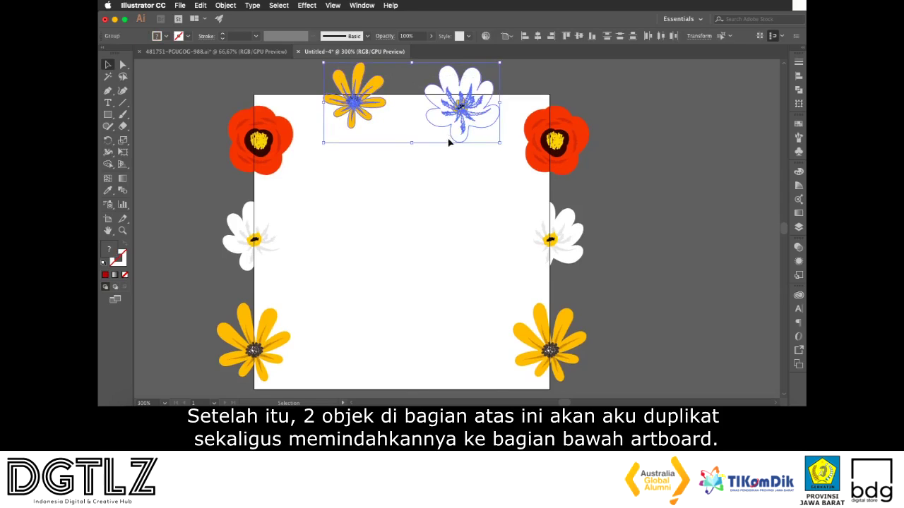
{"action": "right_click", "coordinate": [457, 119]}
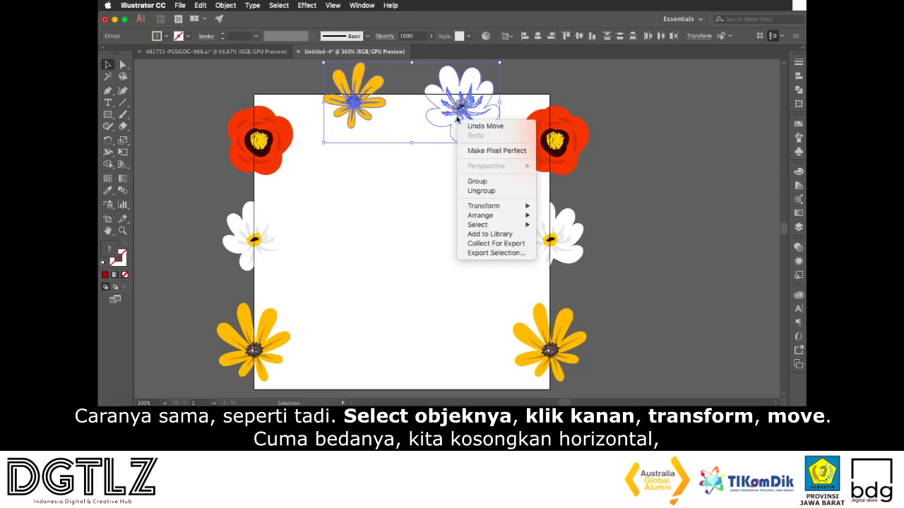
{"action": "mouse_move", "coordinate": [523, 208]}
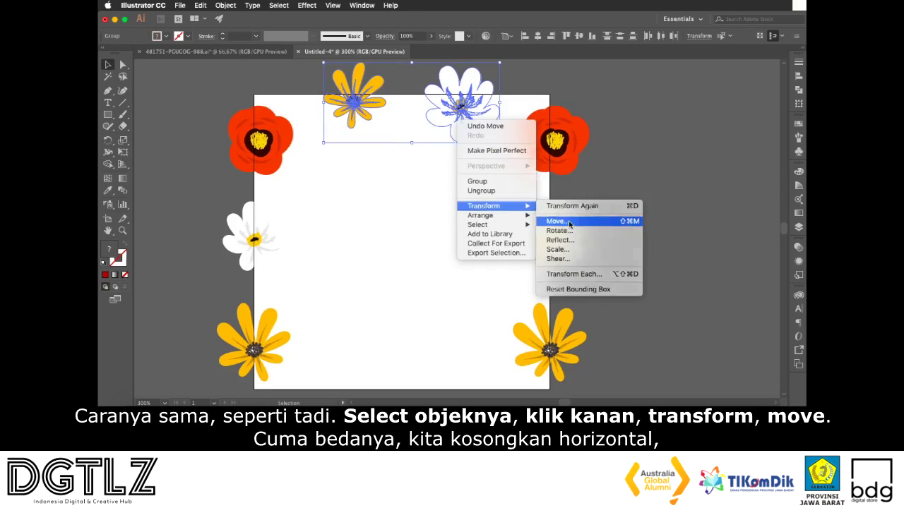
{"action": "left_click", "coordinate": [555, 221]}
{"action": "left_click", "coordinate": [379, 147]}
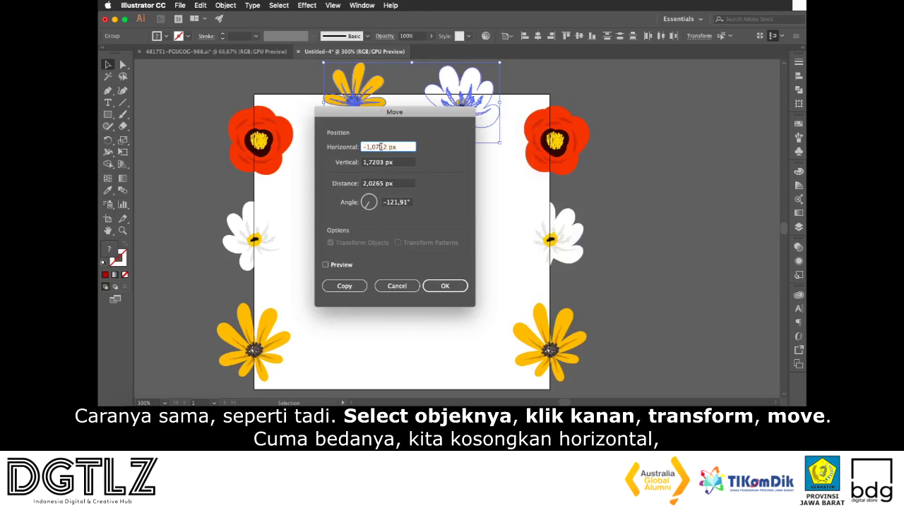
{"action": "double_click", "coordinate": [388, 147]}
{"action": "type", "text": "0"}
{"action": "key", "text": "Tab"}
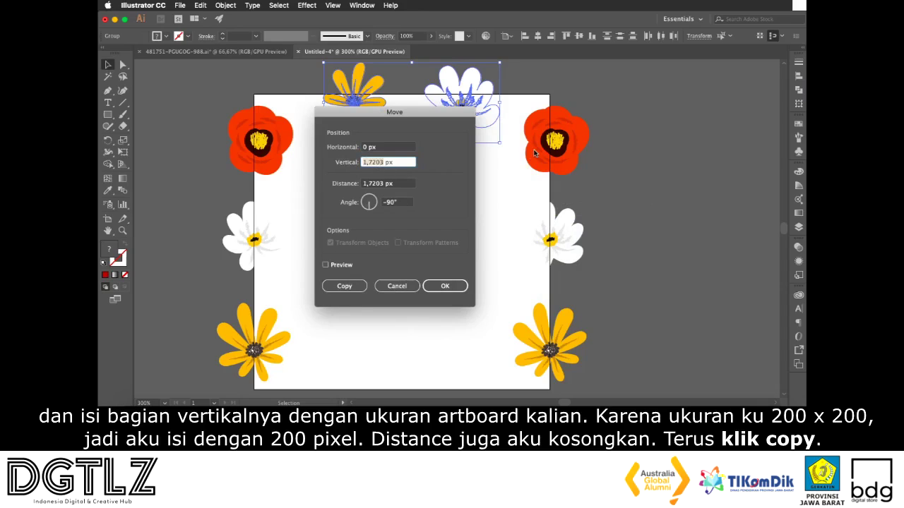
{"action": "type", "text": "200"}
{"action": "left_click", "coordinate": [375, 184]}
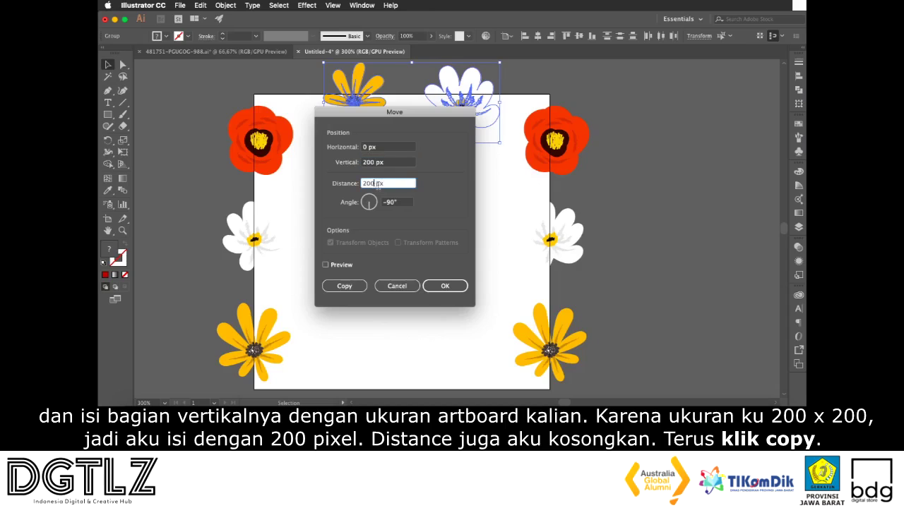
{"action": "left_click_drag", "start_coordinate": [375, 184], "coordinate": [359, 183]}
{"action": "type", "text": "0"}
{"action": "left_click", "coordinate": [340, 290]}
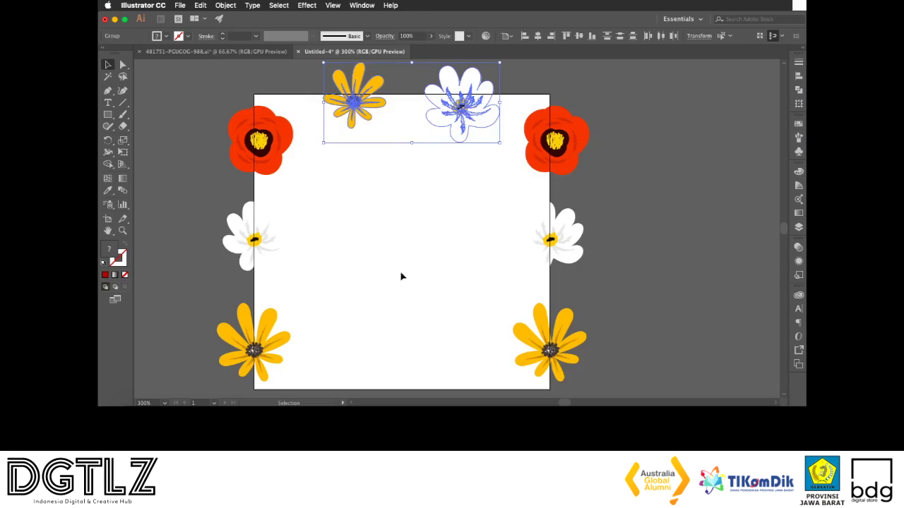
Copy the two top-edge flowers onto the artboard's bottom edge with Move, using 0 px horizontal and 200 px vertical
{"action": "right_click", "coordinate": [464, 107]}
{"action": "mouse_move", "coordinate": [494, 185]}
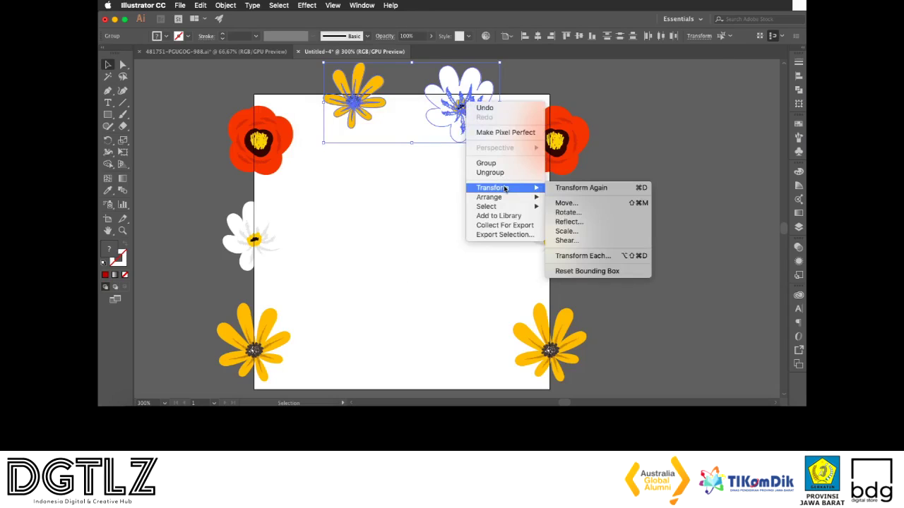
{"action": "left_click", "coordinate": [566, 205]}
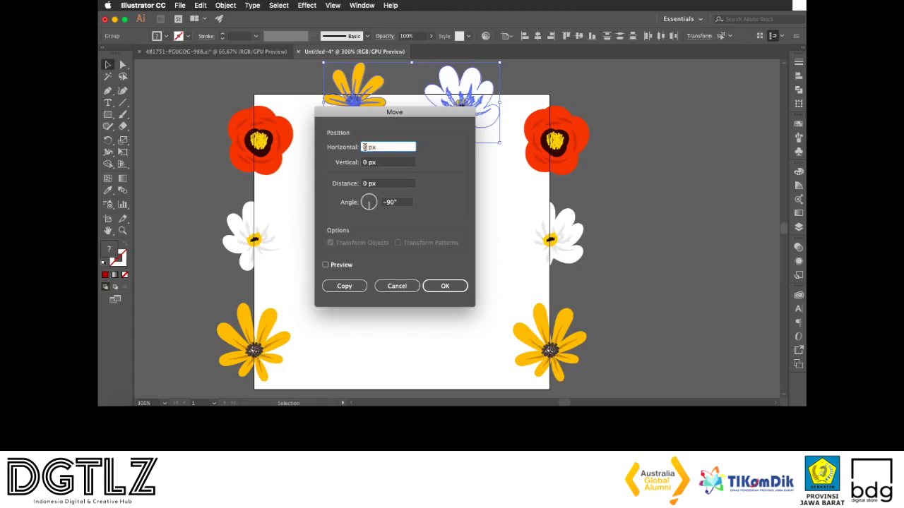
{"action": "key", "text": "Tab"}
{"action": "type", "text": "200"}
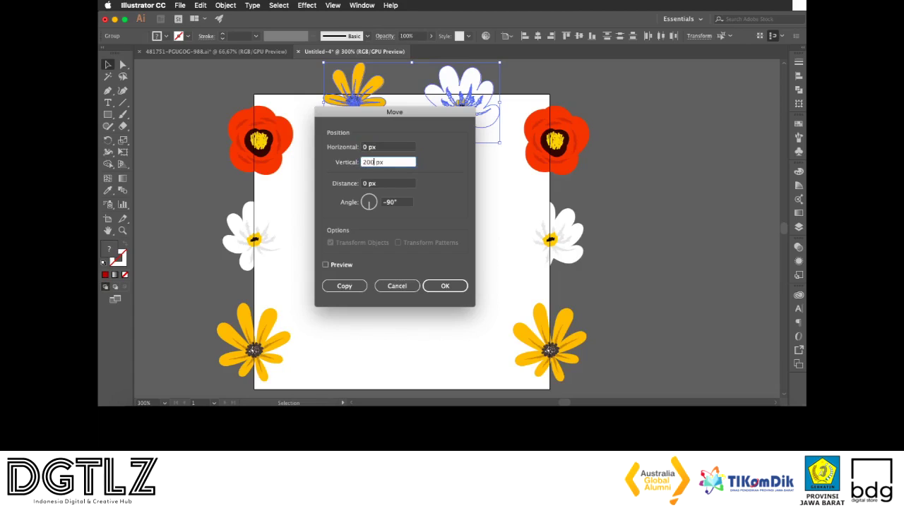
{"action": "left_click", "coordinate": [344, 286]}
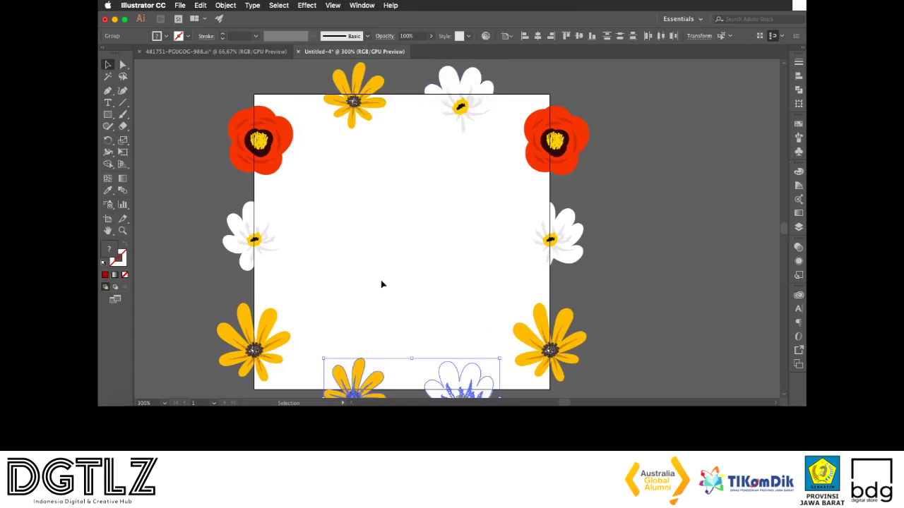
{"action": "scroll", "coordinate": [418, 282], "scroll_direction": "down", "scroll_amount": 1}
{"action": "scroll", "coordinate": [419, 282], "scroll_direction": "down", "scroll_amount": 1}
{"action": "left_click", "coordinate": [627, 304]}
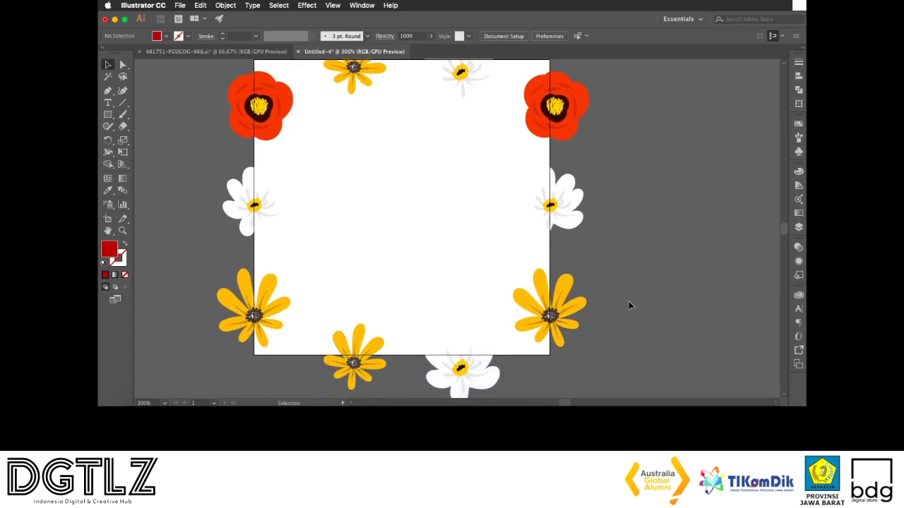
Duplicate the left-edge red flower into the lower-right interior of the artboard, scaled down and rotated
{"action": "scroll", "coordinate": [630, 305], "scroll_direction": "up", "scroll_amount": 2}
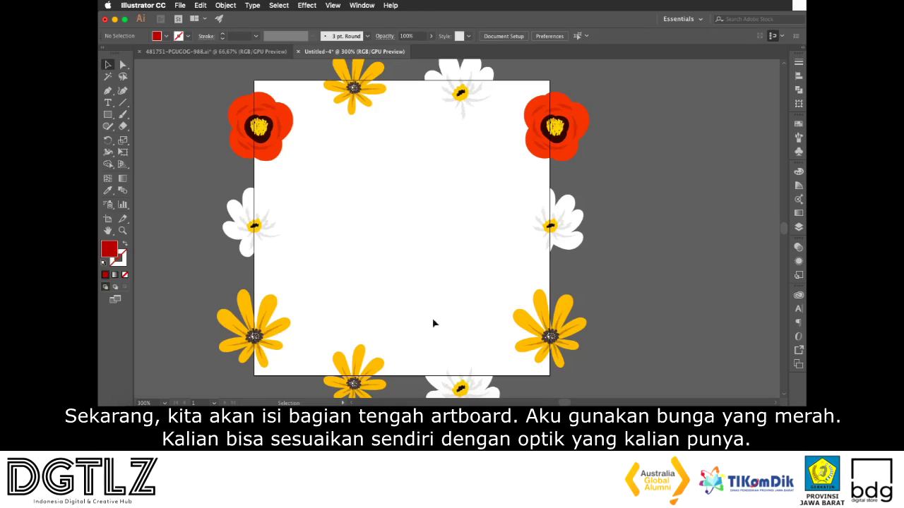
{"action": "left_click", "coordinate": [276, 148]}
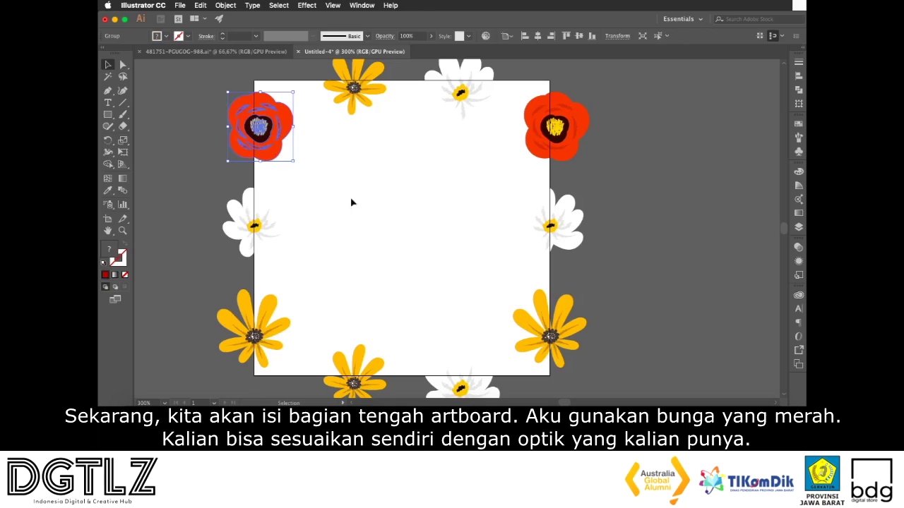
{"action": "left_click_drag", "start_coordinate": [269, 148], "coordinate": [470, 322]}
{"action": "left_click_drag", "start_coordinate": [491, 267], "coordinate": [592, 291]}
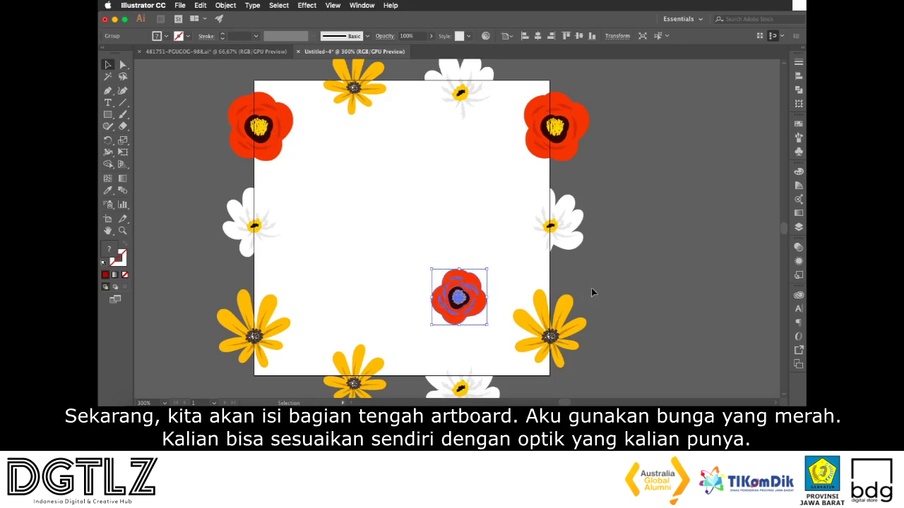
{"action": "left_click", "coordinate": [628, 274]}
{"action": "left_click", "coordinate": [452, 305]}
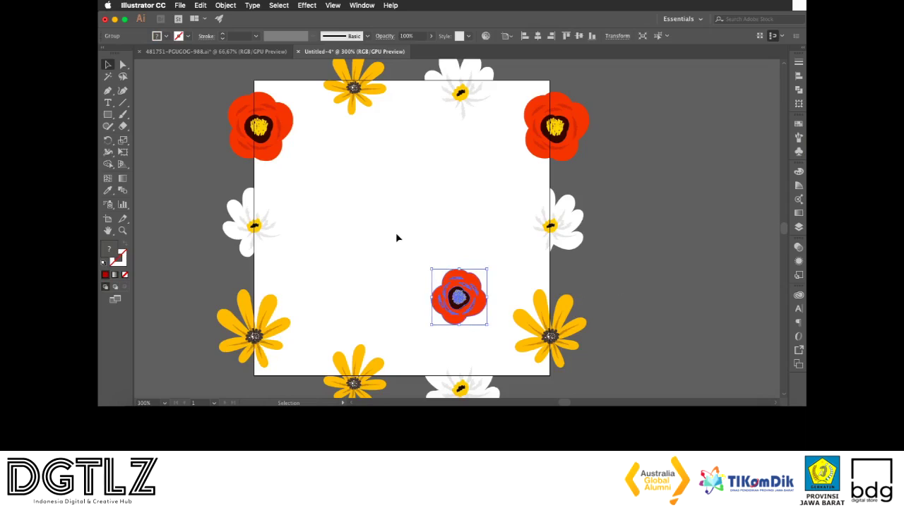
{"action": "left_click", "coordinate": [320, 247]}
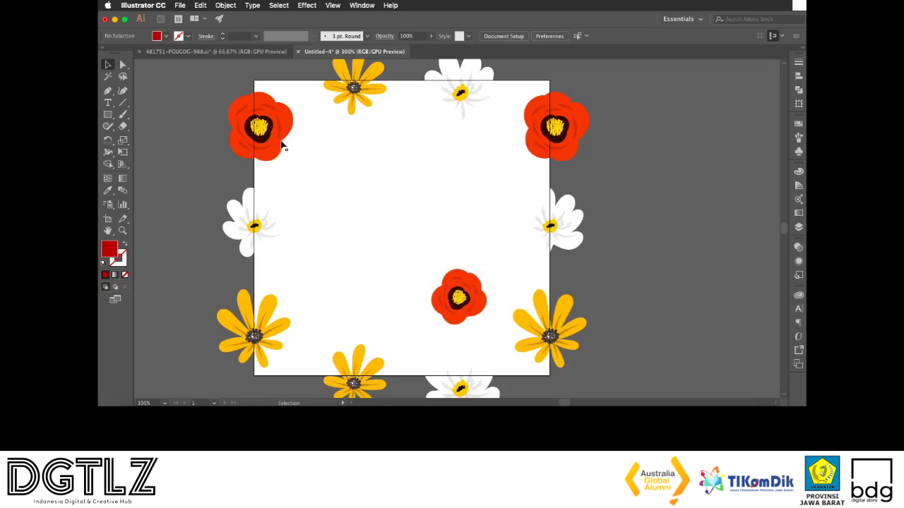
{"action": "left_click", "coordinate": [261, 230]}
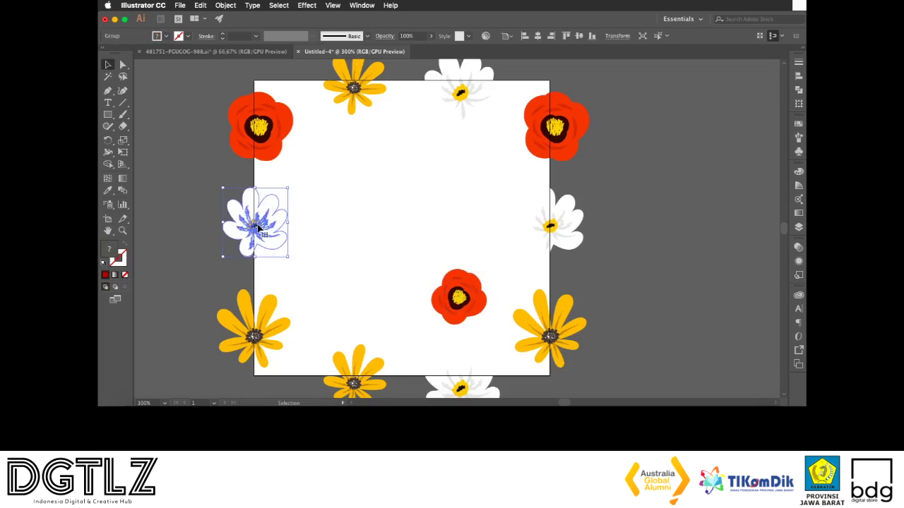
{"action": "left_click", "coordinate": [248, 322]}
{"action": "mouse_move", "coordinate": [256, 346]}
{"action": "left_mouse_down"}
{"action": "mouse_move", "coordinate": [282, 321]}
{"action": "mouse_move", "coordinate": [256, 346]}
{"action": "left_mouse_up"}
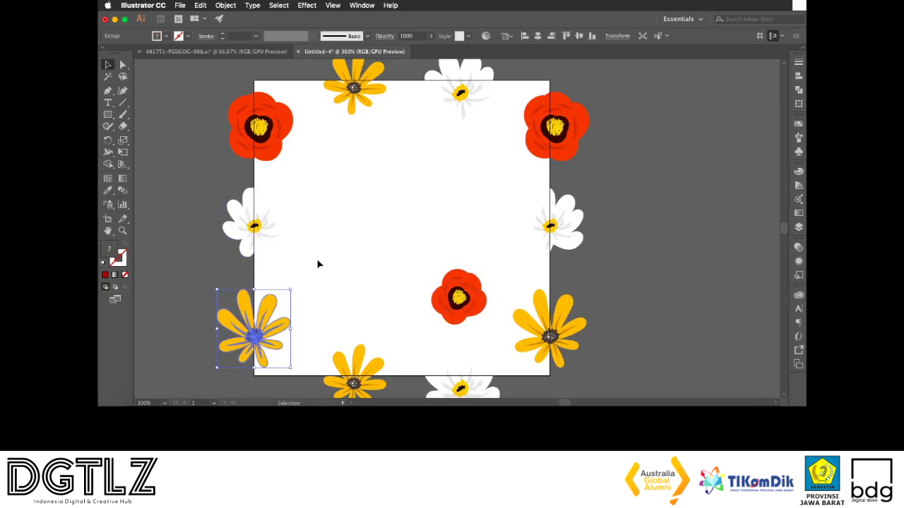
{"action": "left_click", "coordinate": [376, 297]}
{"action": "scroll", "coordinate": [376, 297], "scroll_direction": "down", "scroll_amount": 1}
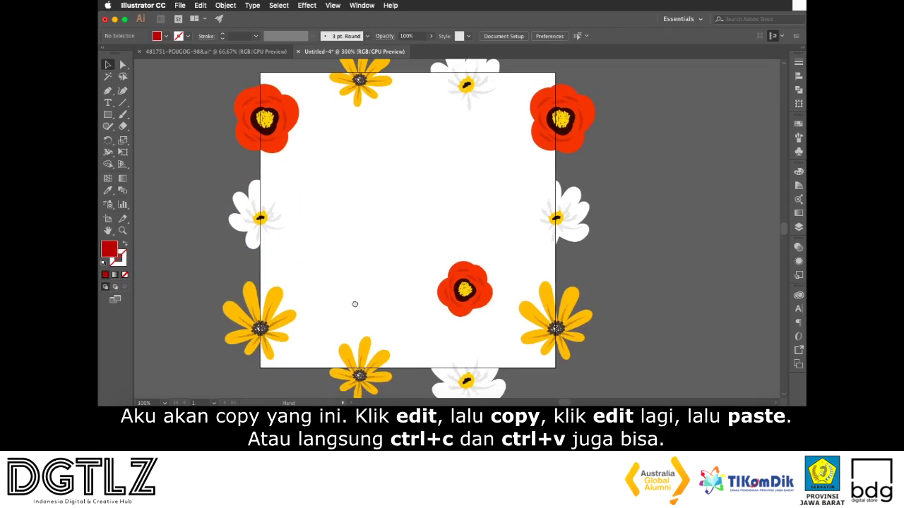
Copy the left-edge yellow flower and place the pasted copy in the artboard's upper-left interior
{"action": "left_click", "coordinate": [264, 319]}
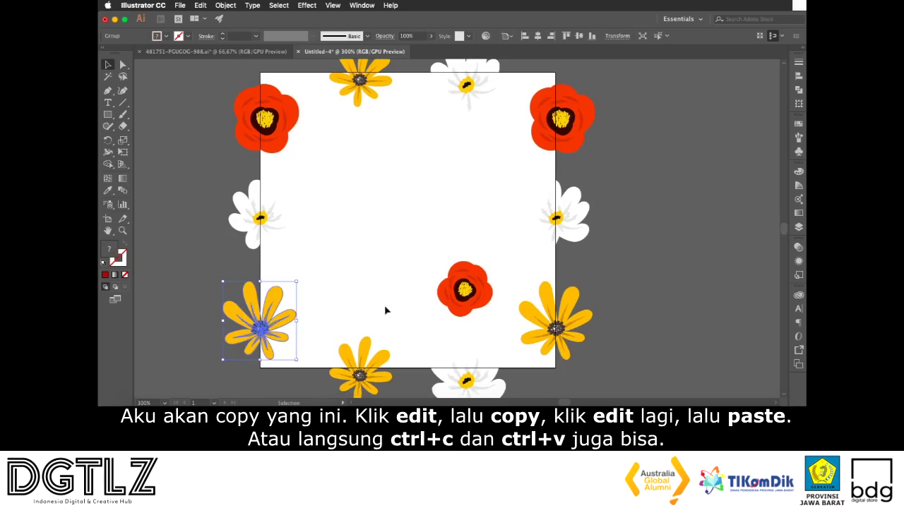
{"action": "left_click", "coordinate": [227, 6]}
{"action": "mouse_move", "coordinate": [201, 7]}
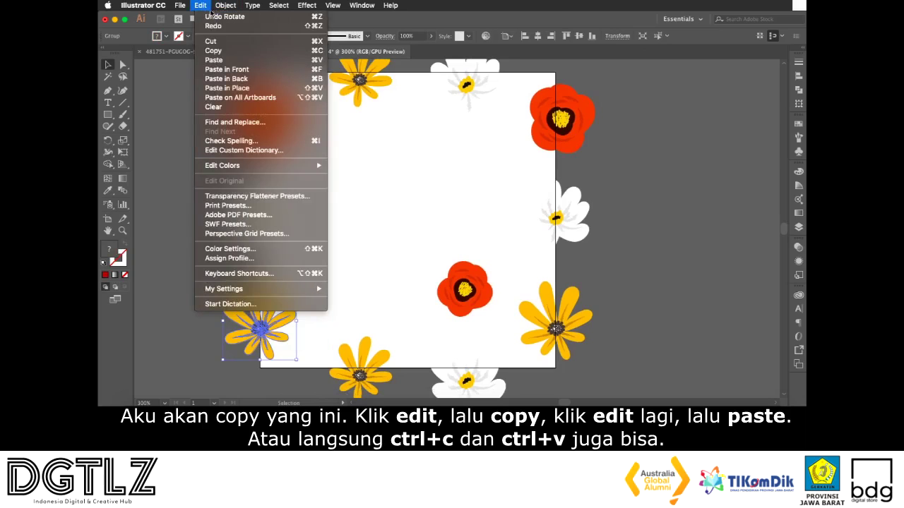
{"action": "left_click", "coordinate": [214, 52]}
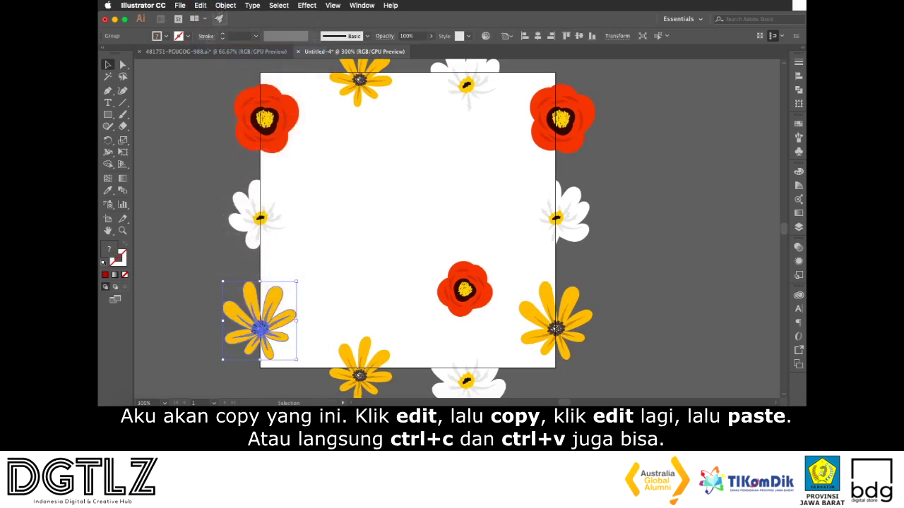
{"action": "left_click", "coordinate": [201, 6]}
{"action": "left_click", "coordinate": [215, 60]}
{"action": "left_click", "coordinate": [397, 270]}
{"action": "left_click_drag", "start_coordinate": [439, 235], "coordinate": [395, 200]}
{"action": "left_click", "coordinate": [436, 201]}
{"action": "scroll", "coordinate": [438, 198], "scroll_direction": "right", "scroll_amount": 1}
{"action": "left_click", "coordinate": [358, 193]}
{"action": "left_click", "coordinate": [409, 218]}
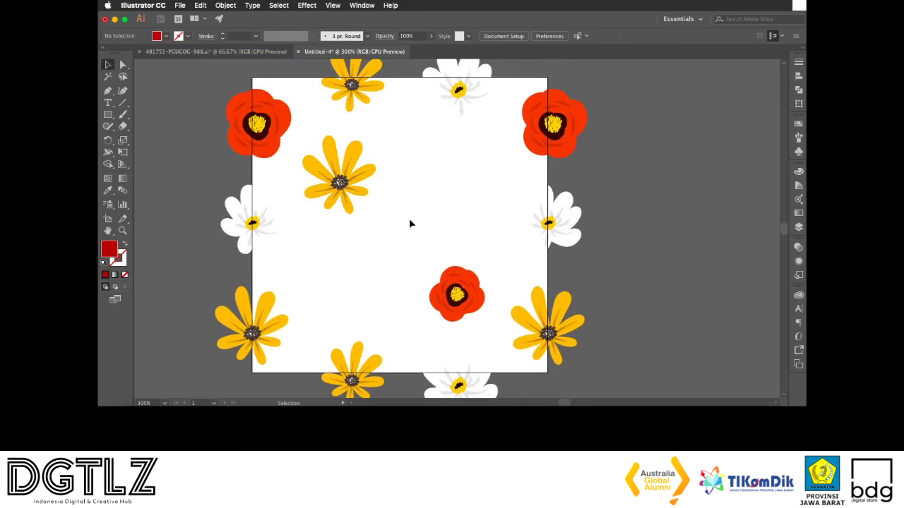
Copy the left-edge white flower into the artboard's lower-left interior and enlarge the copy slightly
{"action": "left_click", "coordinate": [247, 219]}
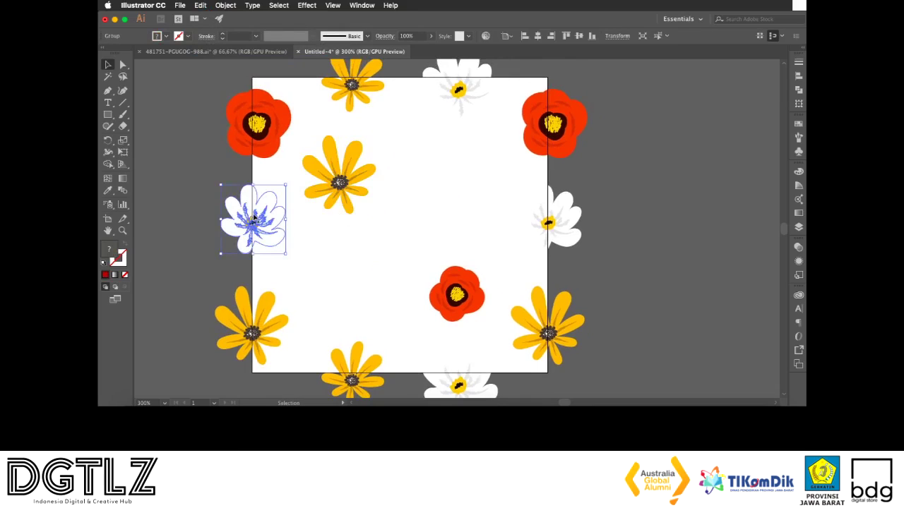
{"action": "key", "text": "super+c"}
{"action": "left_click", "coordinate": [347, 259]}
{"action": "key", "text": "super+v"}
{"action": "left_click_drag", "start_coordinate": [449, 225], "coordinate": [346, 275]}
{"action": "left_click_drag", "start_coordinate": [387, 313], "coordinate": [399, 325]}
{"action": "mouse_move", "coordinate": [366, 296]}
{"action": "left_mouse_down"}
{"action": "mouse_move", "coordinate": [360, 288]}
{"action": "mouse_move", "coordinate": [379, 289]}
{"action": "left_mouse_up"}
{"action": "key", "text": "super+z"}
{"action": "key", "text": "super+z"}
{"action": "left_click", "coordinate": [455, 214]}
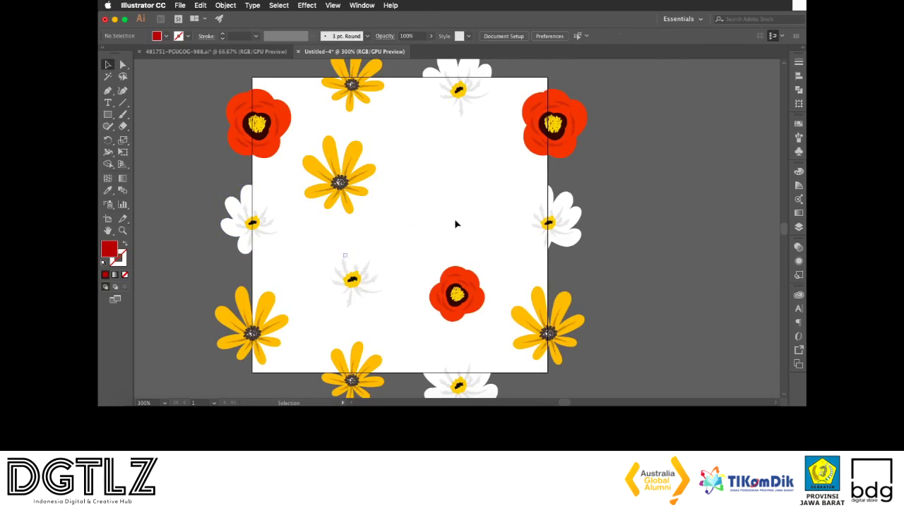
Rotate the interior white flower slightly and nudge the interior red flower a little to the right
{"action": "scroll", "coordinate": [445, 228], "scroll_direction": "right", "scroll_amount": 2}
{"action": "left_click", "coordinate": [351, 270]}
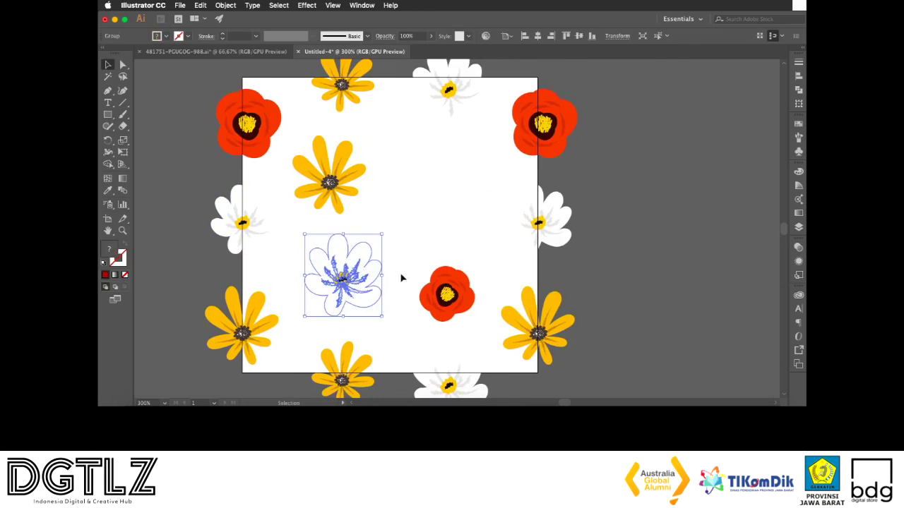
{"action": "left_click_drag", "start_coordinate": [365, 269], "coordinate": [340, 267]}
{"action": "left_click_drag", "start_coordinate": [380, 232], "coordinate": [391, 247]}
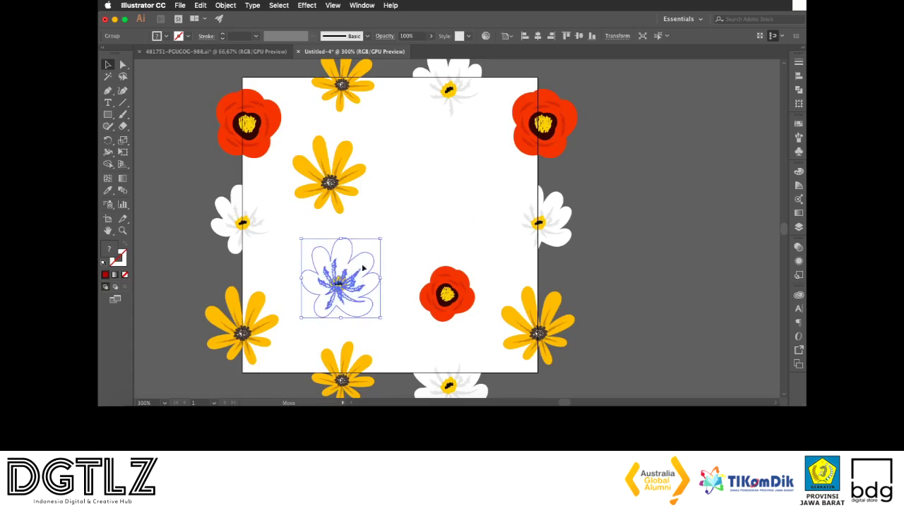
{"action": "left_click", "coordinate": [463, 245]}
{"action": "left_click_drag", "start_coordinate": [453, 293], "coordinate": [456, 294]}
{"action": "left_click", "coordinate": [454, 248]}
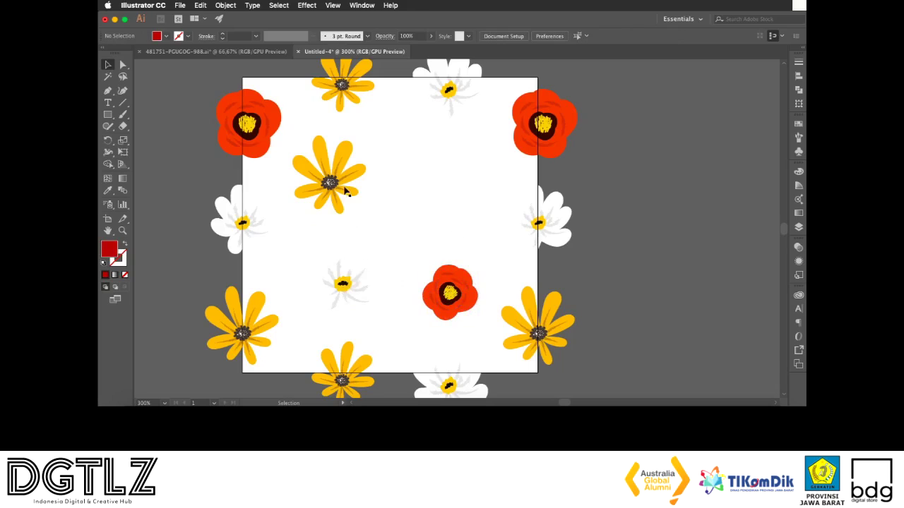
{"action": "left_click", "coordinate": [345, 277]}
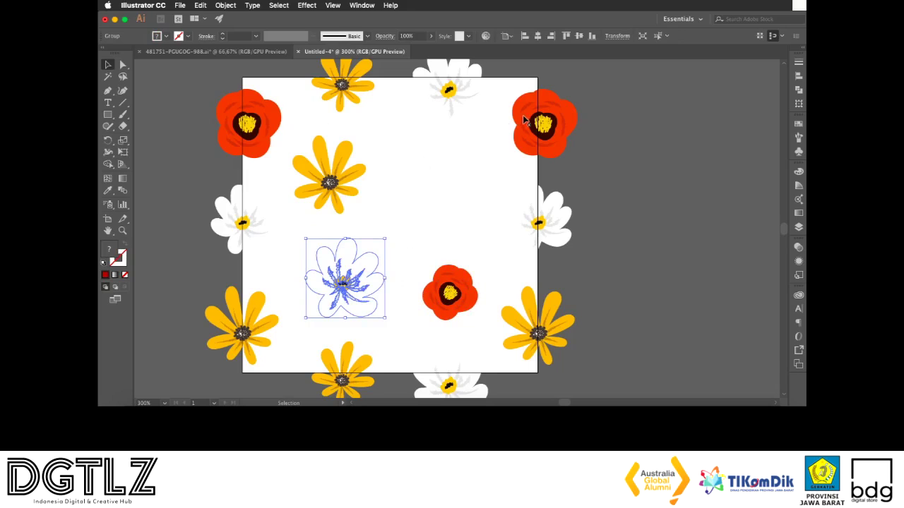
Copy the left-edge red flower into the artboard's upper-right interior, enlarged and rotated
{"action": "left_click", "coordinate": [261, 145]}
{"action": "key", "text": "super+c"}
{"action": "key", "text": "super+v"}
{"action": "key", "text": "v"}
{"action": "left_click_drag", "start_coordinate": [485, 261], "coordinate": [482, 207]}
{"action": "left_click_drag", "start_coordinate": [485, 123], "coordinate": [458, 195]}
Scale down the interior white flower and shift it toward the artboard's centre, moving the small red flower slightly lower
{"action": "left_click", "coordinate": [350, 289]}
{"action": "left_click_drag", "start_coordinate": [388, 319], "coordinate": [400, 302]}
{"action": "left_click_drag", "start_coordinate": [459, 315], "coordinate": [465, 340]}
{"action": "left_click", "coordinate": [381, 300]}
{"action": "left_click_drag", "start_coordinate": [389, 301], "coordinate": [382, 291]}
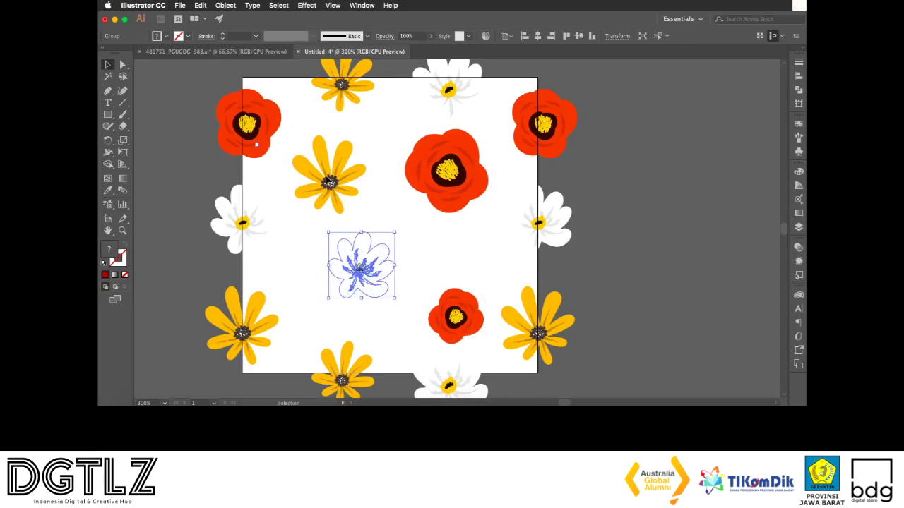
Scale down and raise the interior yellow flower slightly, and nudge the large interior red flower right
{"action": "left_click_drag", "start_coordinate": [331, 183], "coordinate": [331, 174]}
{"action": "left_click_drag", "start_coordinate": [363, 203], "coordinate": [358, 198]}
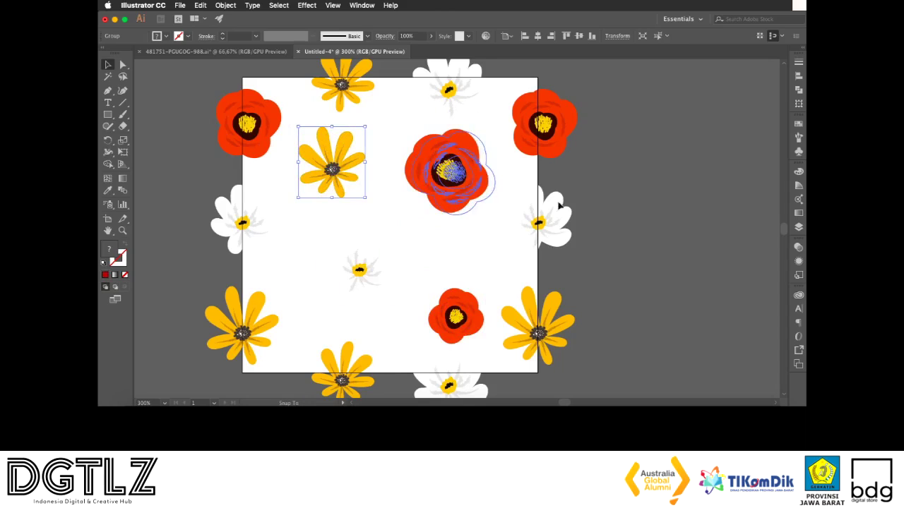
{"action": "left_click_drag", "start_coordinate": [433, 171], "coordinate": [441, 175]}
{"action": "left_click", "coordinate": [649, 255]}
Duplicate the interior yellow flower at about half size and place it between the two interior red flowers
{"action": "left_click", "coordinate": [332, 170]}
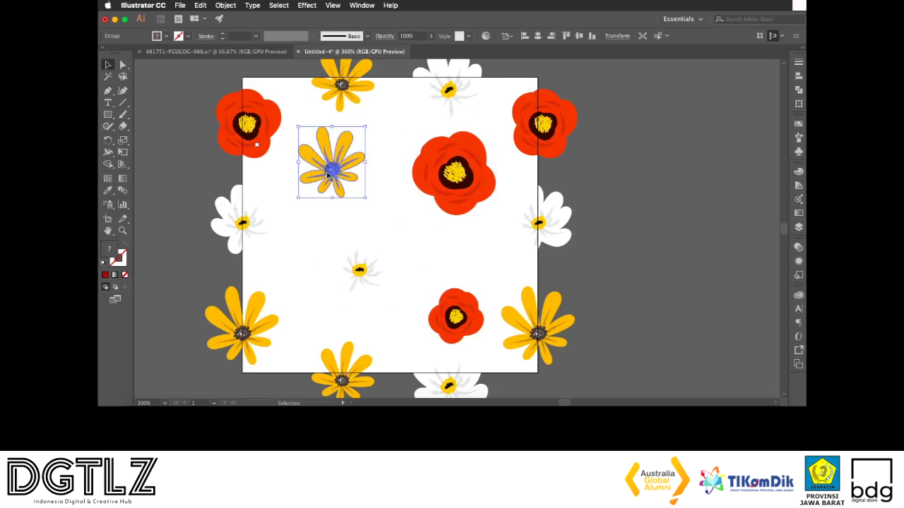
{"action": "key", "text": "a"}
{"action": "key", "text": "v"}
{"action": "key", "text": "super+v"}
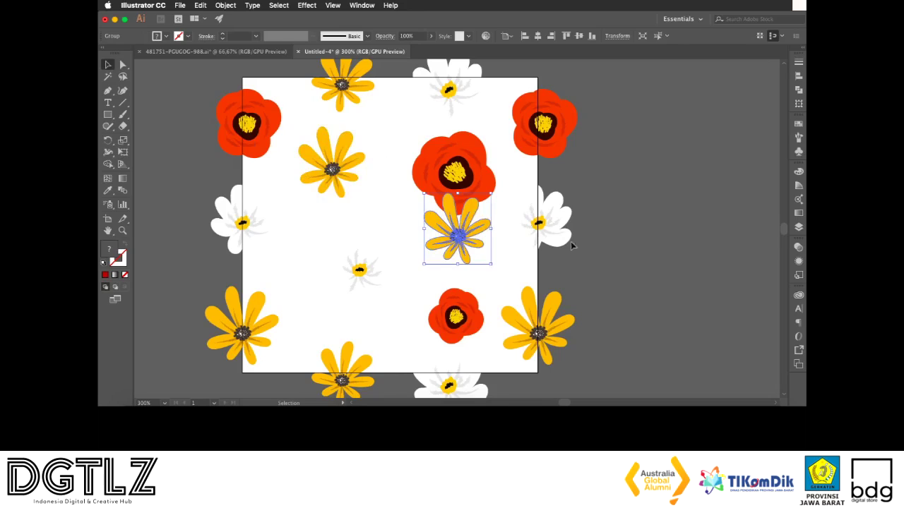
{"action": "left_click_drag", "start_coordinate": [492, 193], "coordinate": [430, 249]}
{"action": "left_click", "coordinate": [634, 270]}
Nudge the lower interior red flower up and right, and scale down the large upper red flower
{"action": "left_click_drag", "start_coordinate": [467, 309], "coordinate": [477, 304]}
{"action": "left_click_drag", "start_coordinate": [459, 188], "coordinate": [457, 185]}
{"action": "mouse_move", "coordinate": [493, 212]}
{"action": "left_mouse_down"}
{"action": "mouse_move", "coordinate": [478, 191]}
{"action": "mouse_move", "coordinate": [490, 204]}
{"action": "left_mouse_up"}
{"action": "left_click", "coordinate": [631, 293]}
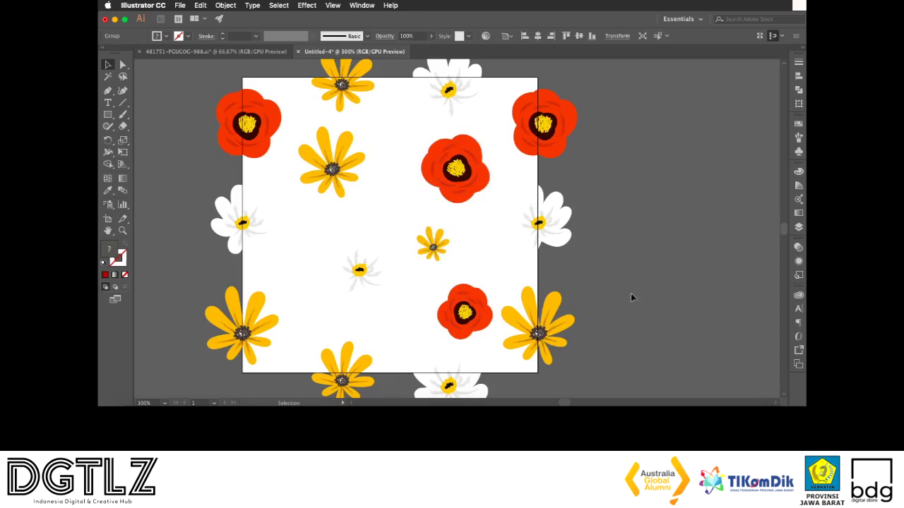
Duplicate the upper interior red flower at about half size and place it left of the interior white flower
{"action": "left_click", "coordinate": [455, 186]}
{"action": "key", "text": "a"}
{"action": "key", "text": "super+c"}
{"action": "key", "text": "super+v"}
{"action": "key", "text": "v"}
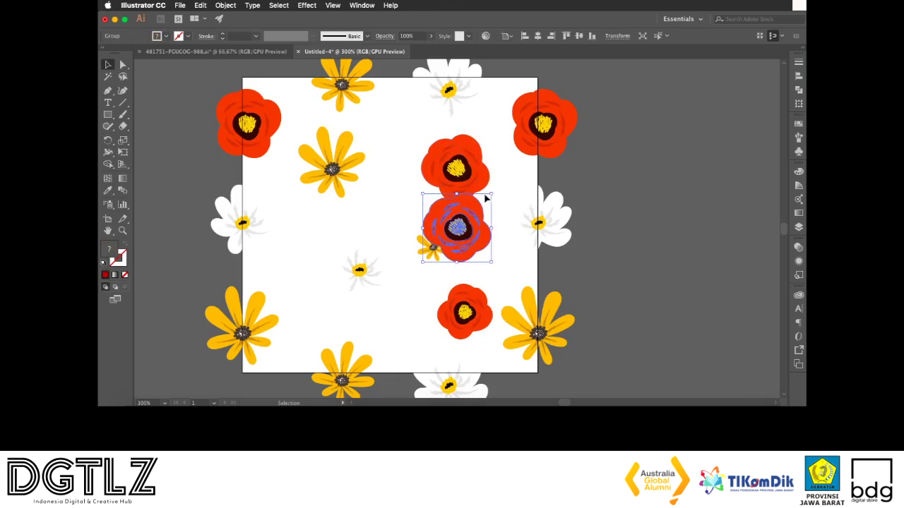
{"action": "left_click_drag", "start_coordinate": [480, 205], "coordinate": [300, 282]}
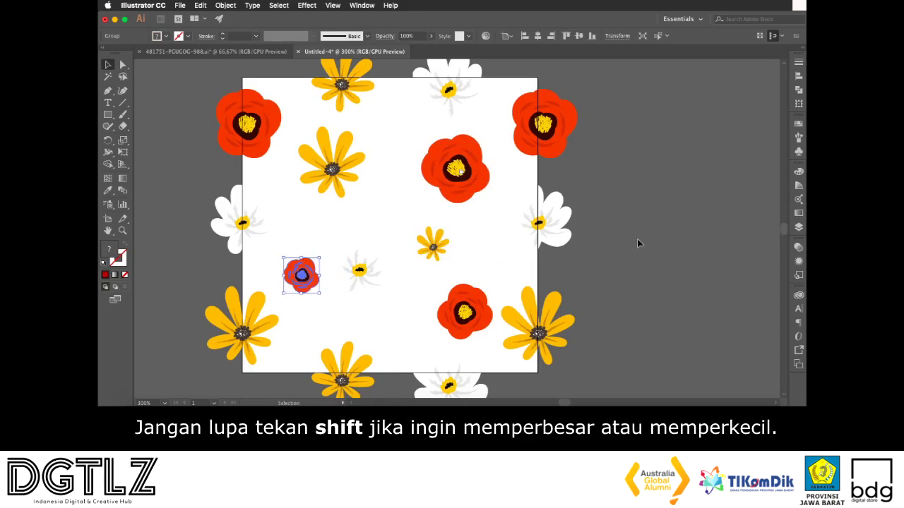
{"action": "left_click", "coordinate": [608, 238]}
Enlarge the central white flower slightly and shift it up and to the right
{"action": "left_click", "coordinate": [359, 270]}
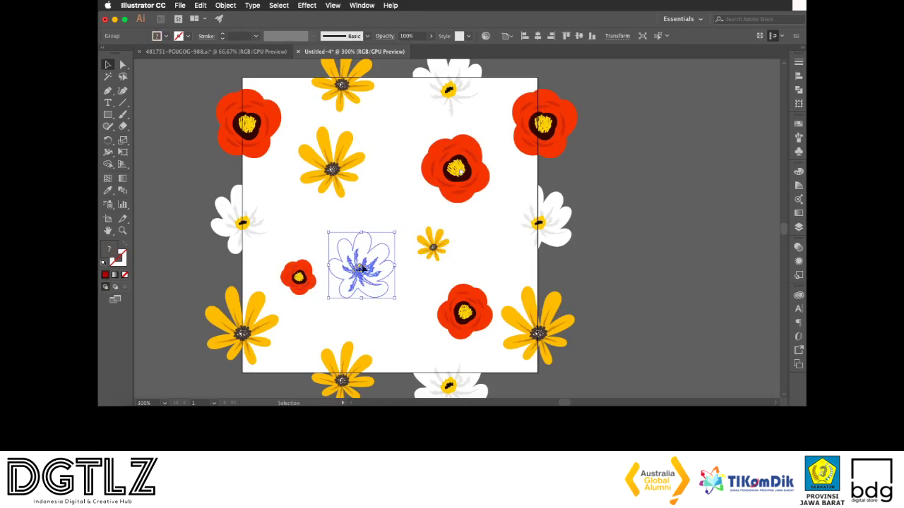
{"action": "left_click_drag", "start_coordinate": [395, 231], "coordinate": [406, 217]}
{"action": "key", "text": "super+z"}
Replace the large upper-right interior red flower with a slightly scaled-down copy of the central white flower
{"action": "left_click", "coordinate": [299, 277]}
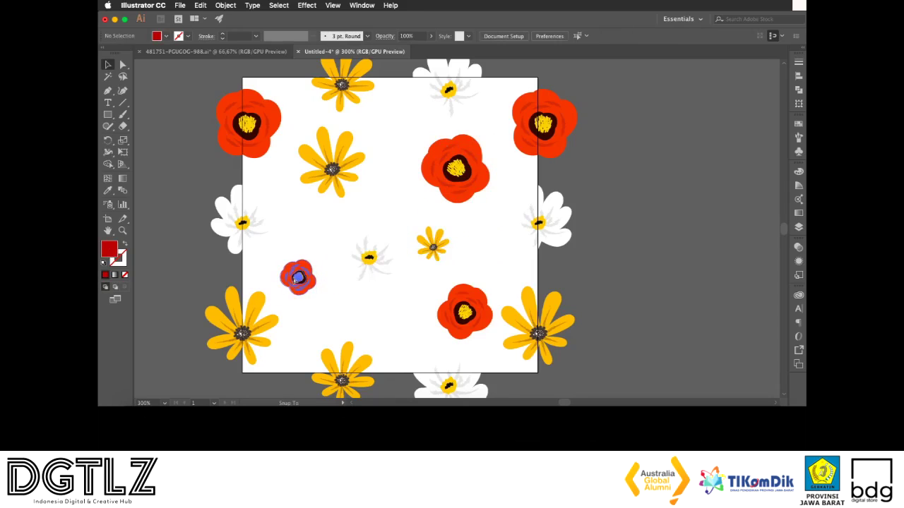
{"action": "left_click", "coordinate": [457, 201]}
{"action": "key", "text": "Delete"}
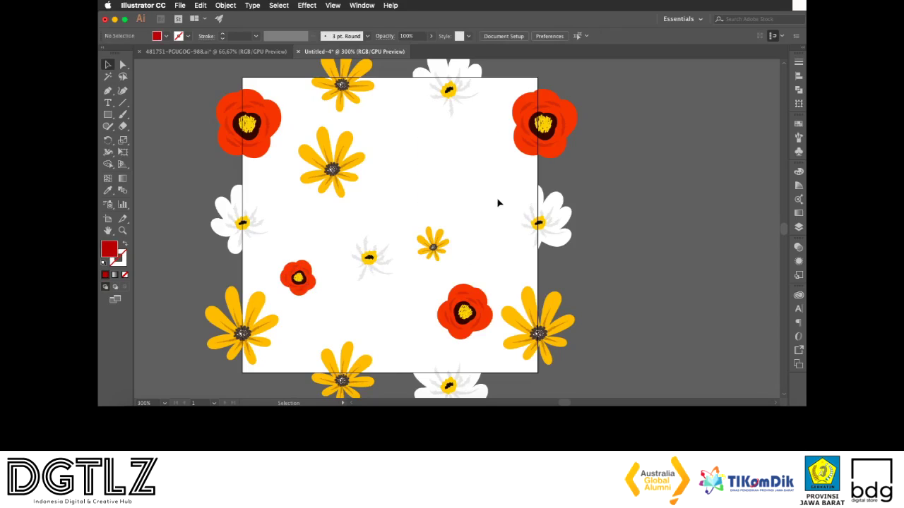
{"action": "left_click", "coordinate": [382, 252]}
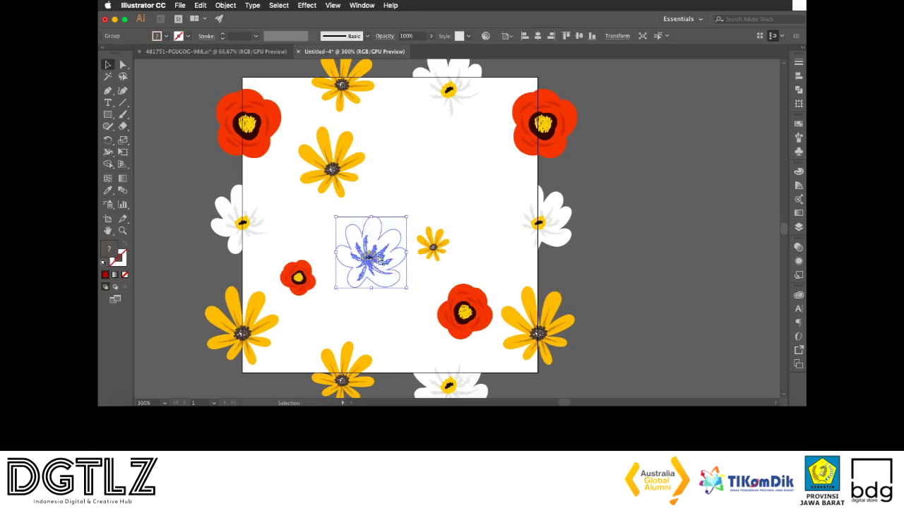
{"action": "left_click_drag", "start_coordinate": [379, 260], "coordinate": [458, 178]}
{"action": "key", "text": "super+z"}
{"action": "key", "text": "super+shift+z"}
{"action": "mouse_move", "coordinate": [493, 204]}
{"action": "left_mouse_down"}
{"action": "mouse_move", "coordinate": [487, 216]}
{"action": "mouse_move", "coordinate": [470, 192]}
{"action": "mouse_move", "coordinate": [483, 211]}
{"action": "left_mouse_up"}
{"action": "left_click", "coordinate": [631, 312]}
Enlarge the lower interior red flower and shift it left, and move the small yellow flower right
{"action": "left_click_drag", "start_coordinate": [421, 253], "coordinate": [436, 298]}
{"action": "left_click_drag", "start_coordinate": [415, 344], "coordinate": [402, 351]}
{"action": "left_click", "coordinate": [659, 342]}
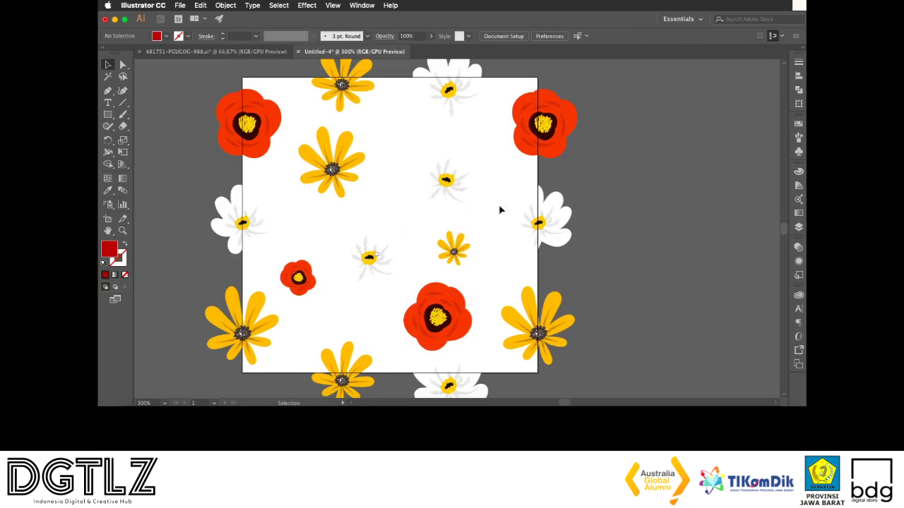
{"action": "left_click", "coordinate": [476, 182]}
{"action": "left_click", "coordinate": [453, 249]}
{"action": "left_click", "coordinate": [385, 256]}
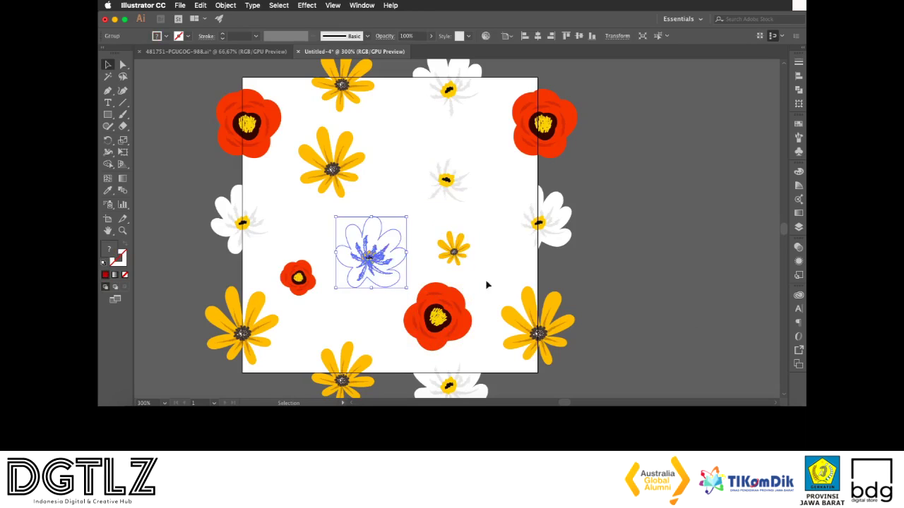
{"action": "left_click", "coordinate": [613, 282]}
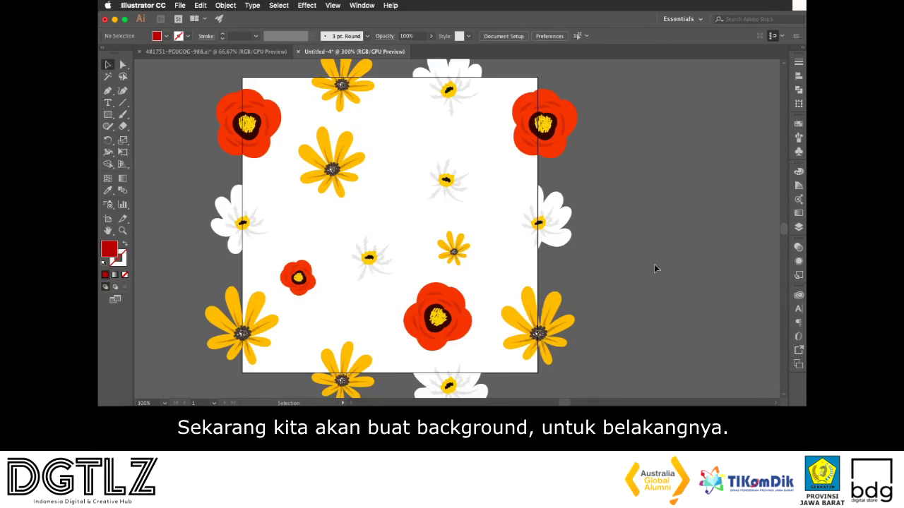
Create a 200 x 200 px rectangle with the Rectangle tool and position it beside the artboard's right edge
{"action": "scroll", "coordinate": [648, 226], "scroll_direction": "right", "scroll_amount": 1}
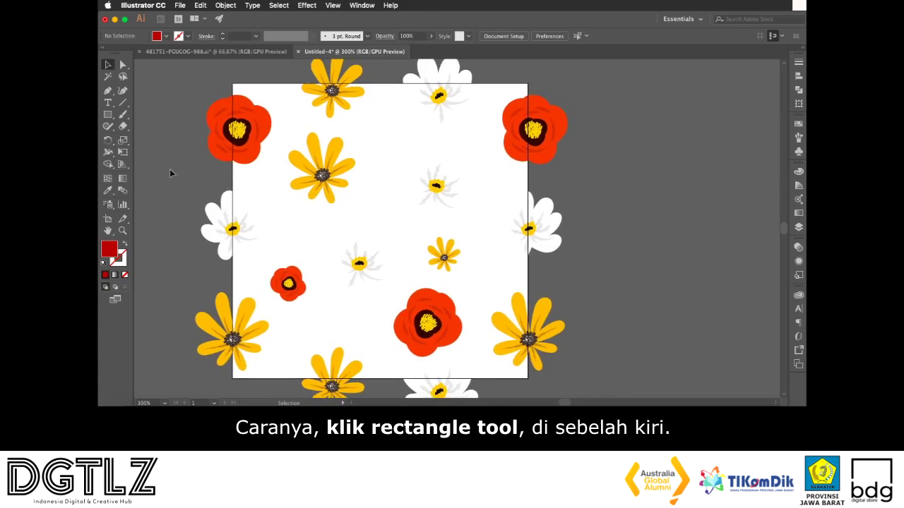
{"action": "left_click", "coordinate": [109, 116]}
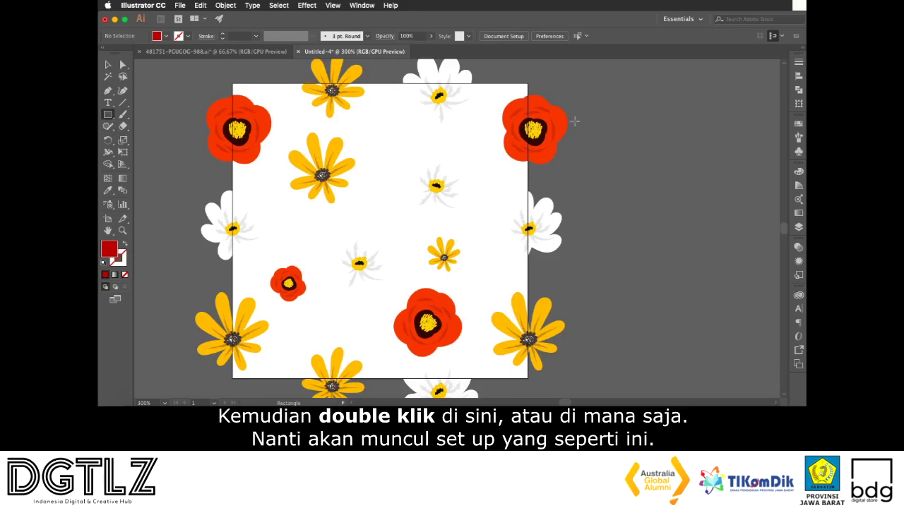
{"action": "left_click", "coordinate": [589, 156]}
{"action": "left_click_drag", "start_coordinate": [163, 66], "coordinate": [200, 97]}
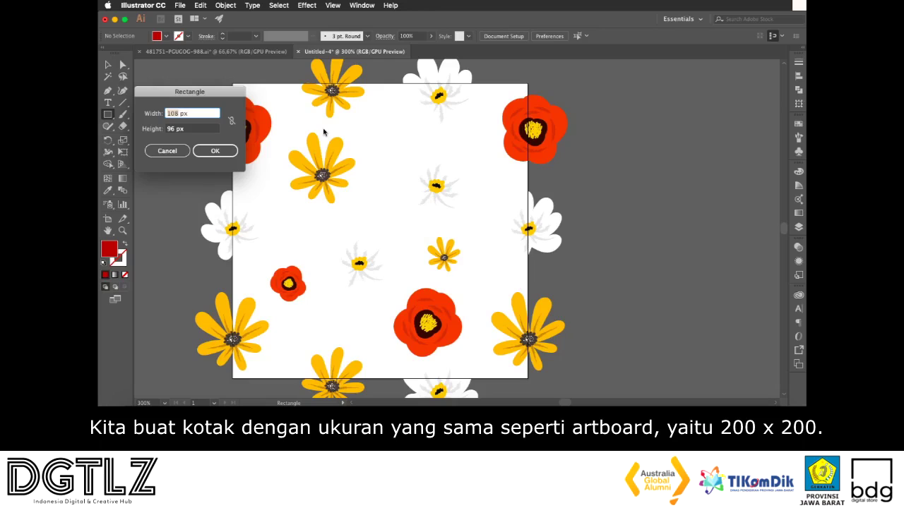
{"action": "type", "text": "200"}
{"action": "double_click", "coordinate": [175, 129]}
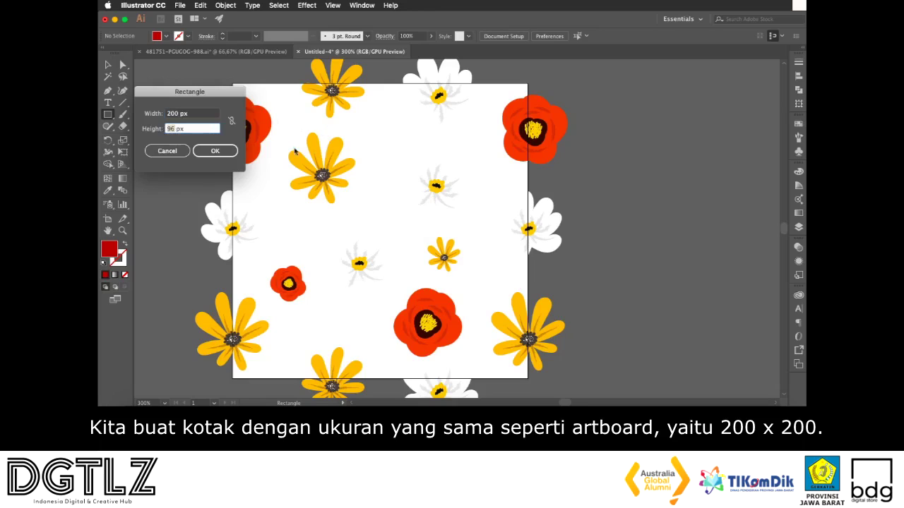
{"action": "type", "text": "200"}
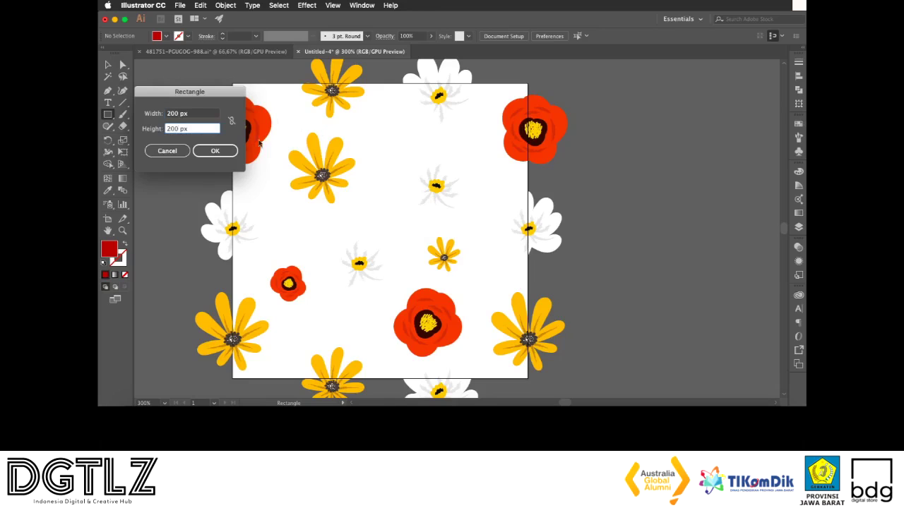
{"action": "left_click", "coordinate": [214, 150]}
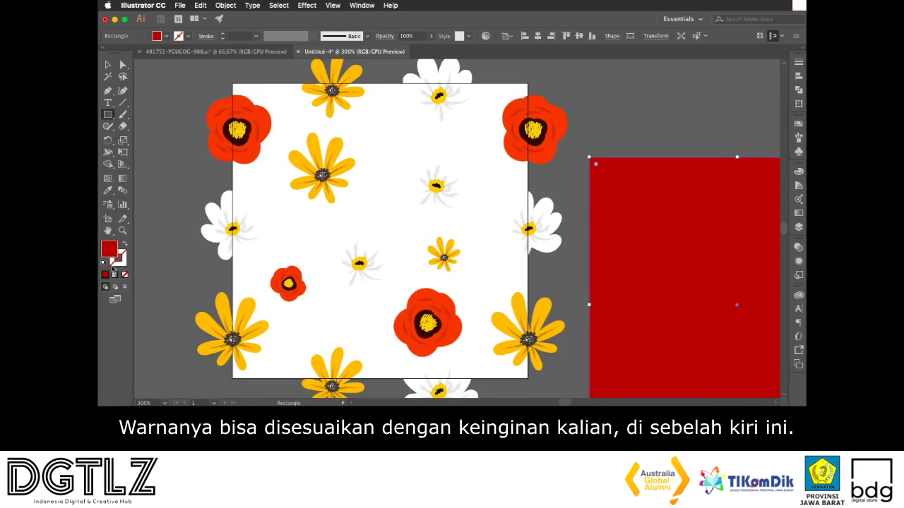
{"action": "left_click", "coordinate": [113, 66]}
{"action": "left_click_drag", "start_coordinate": [695, 196], "coordinate": [685, 127]}
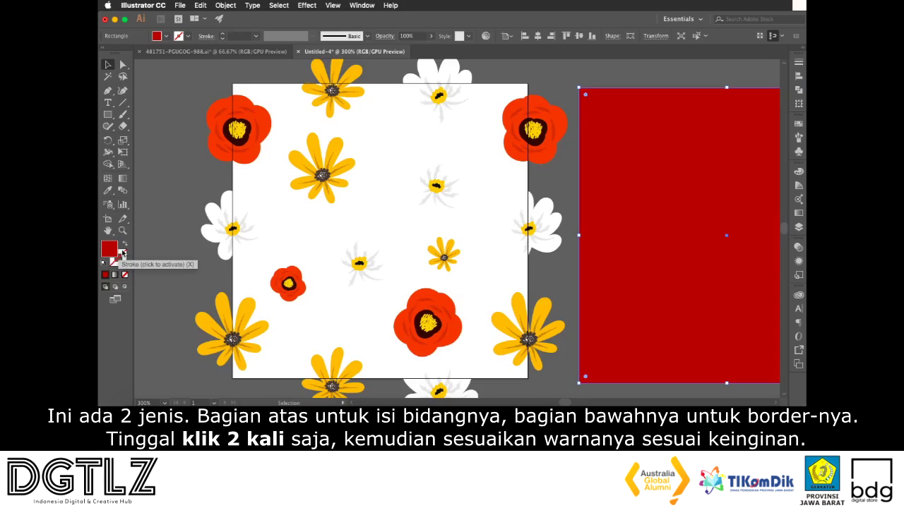
Change the red rectangle's fill to pale beige, colour FFF8C2
{"action": "left_click", "coordinate": [120, 256]}
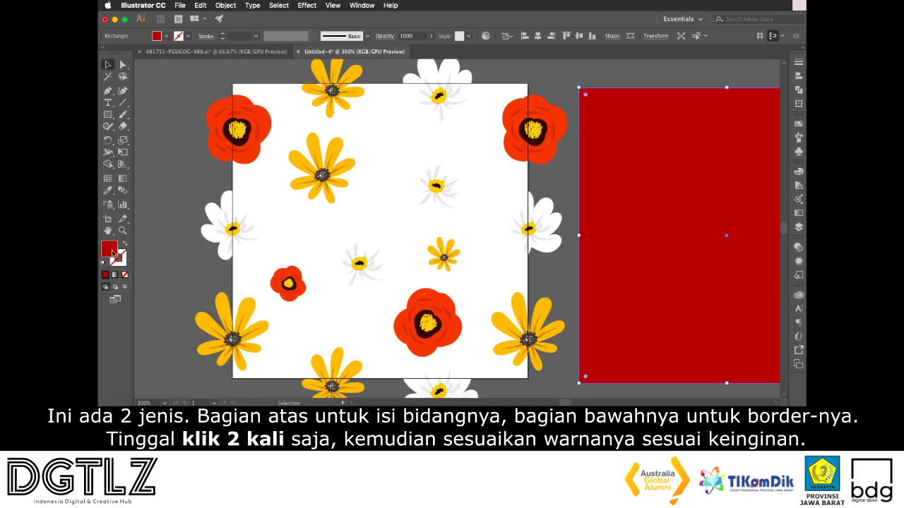
{"action": "double_click", "coordinate": [111, 253]}
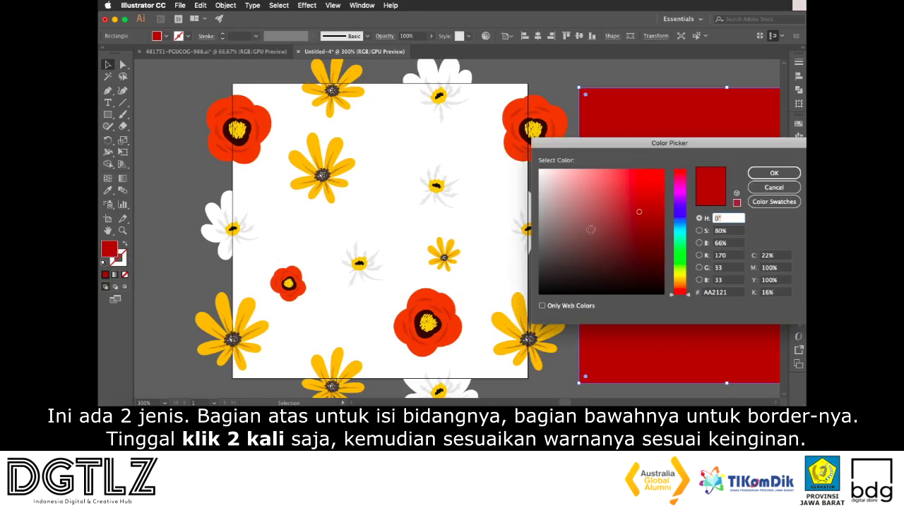
{"action": "left_click_drag", "start_coordinate": [683, 291], "coordinate": [683, 276]}
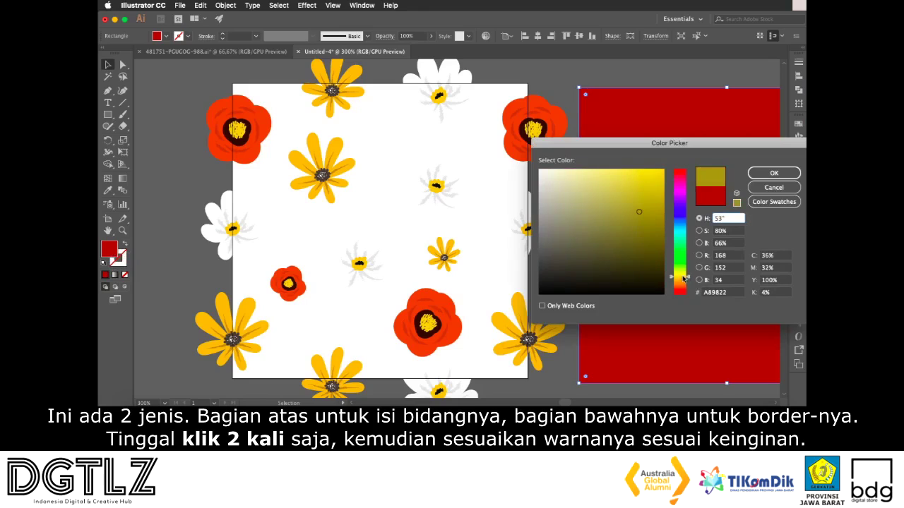
{"action": "left_click", "coordinate": [555, 174]}
{"action": "mouse_move", "coordinate": [556, 174]}
{"action": "left_mouse_down"}
{"action": "mouse_move", "coordinate": [549, 168]}
{"action": "mouse_move", "coordinate": [568, 170]}
{"action": "left_mouse_up"}
{"action": "left_click", "coordinate": [774, 173]}
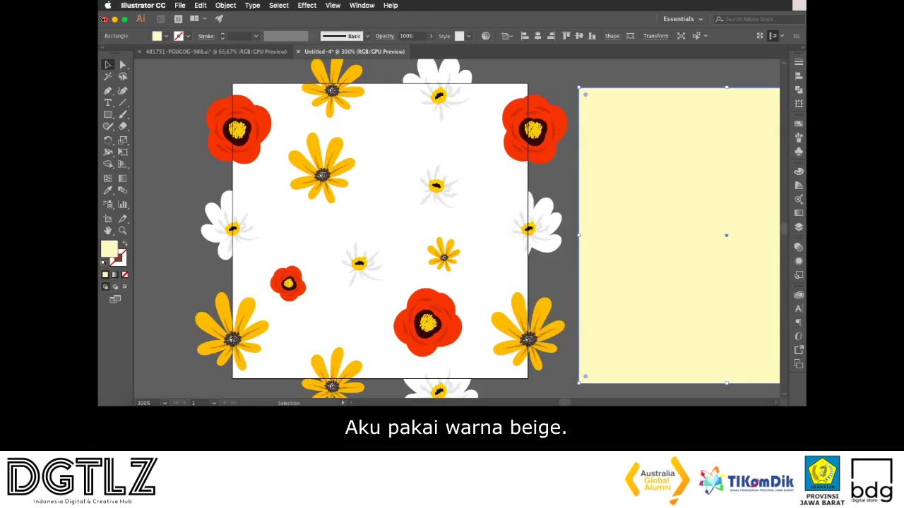
Move the beige rectangle over the artboard so that it roughly covers the artboard area
{"action": "left_click", "coordinate": [192, 96]}
{"action": "left_click", "coordinate": [693, 204]}
{"action": "left_click_drag", "start_coordinate": [710, 146], "coordinate": [372, 142]}
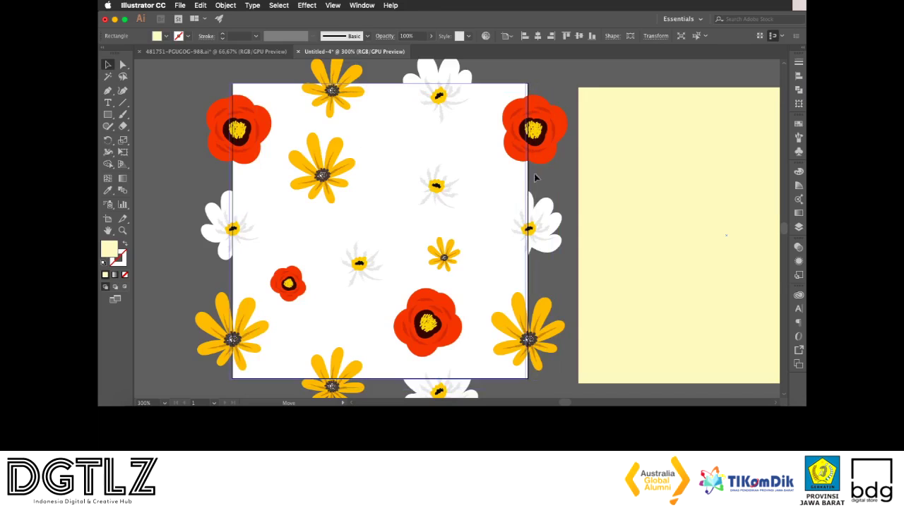
{"action": "key", "text": "ctrl+d"}
{"action": "left_click", "coordinate": [581, 183]}
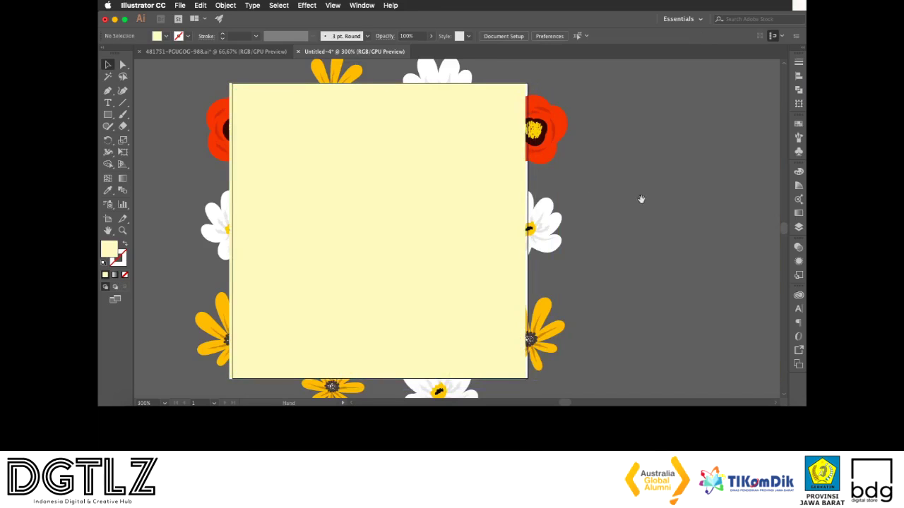
{"action": "left_click_drag", "start_coordinate": [642, 199], "coordinate": [636, 198]}
Select the beige rectangle and show the Align panel with its full options, including distribute spacing and the alignment reference
{"action": "left_click", "coordinate": [478, 180]}
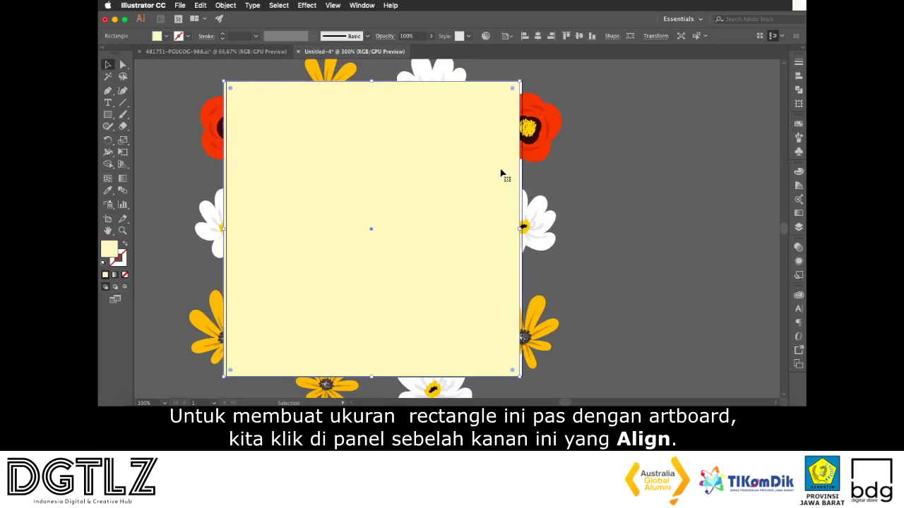
{"action": "left_click", "coordinate": [798, 82]}
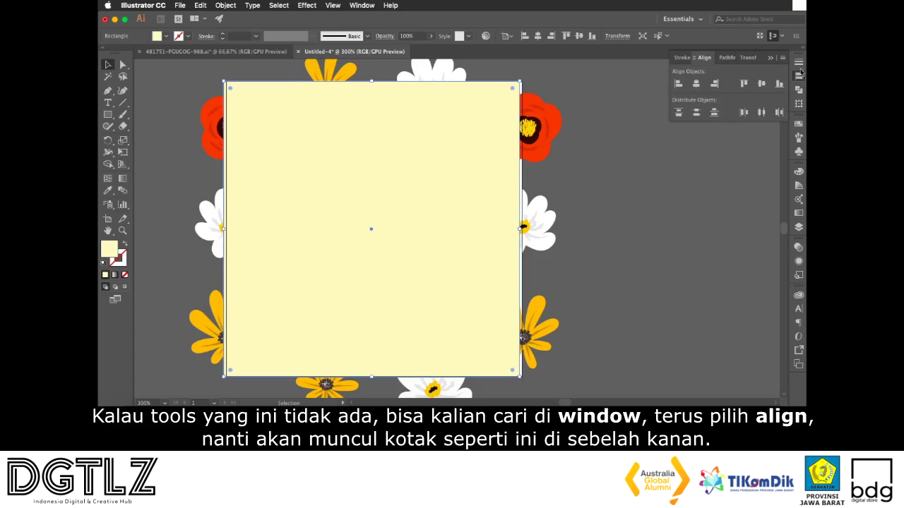
{"action": "left_click", "coordinate": [636, 205]}
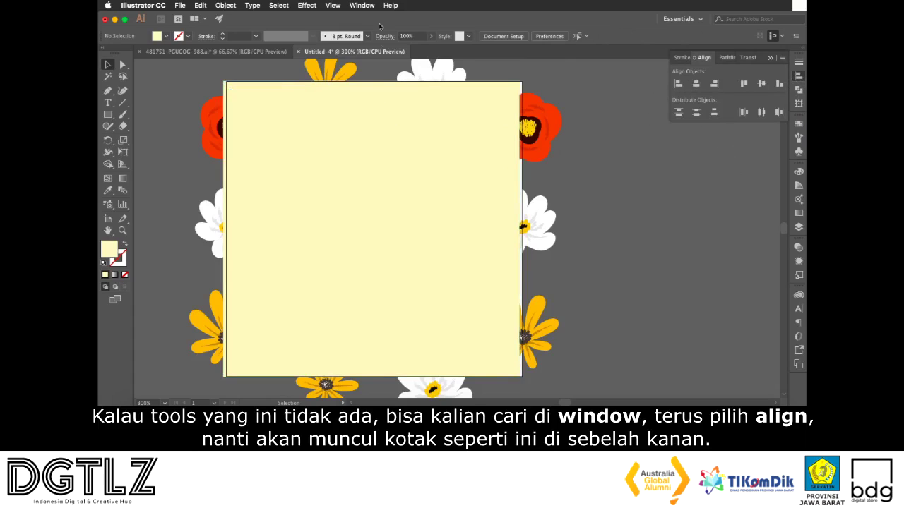
{"action": "left_click", "coordinate": [361, 5]}
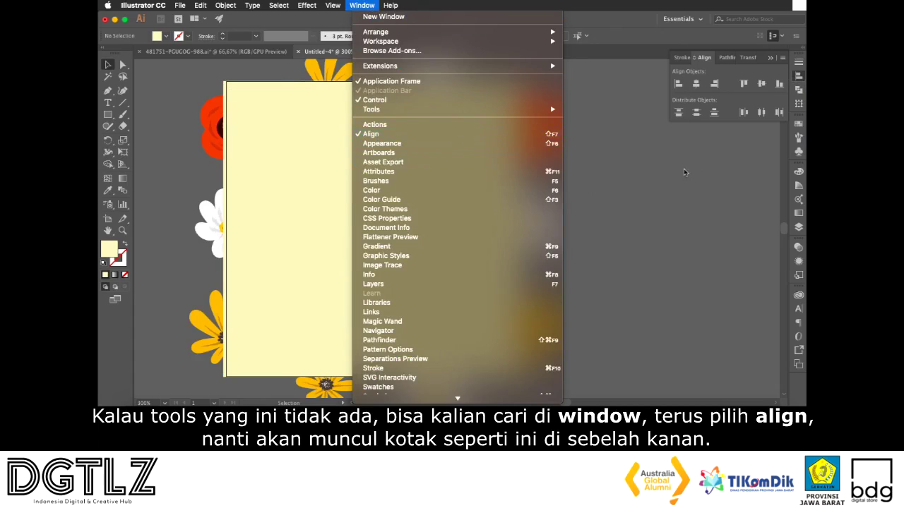
{"action": "left_click", "coordinate": [375, 136]}
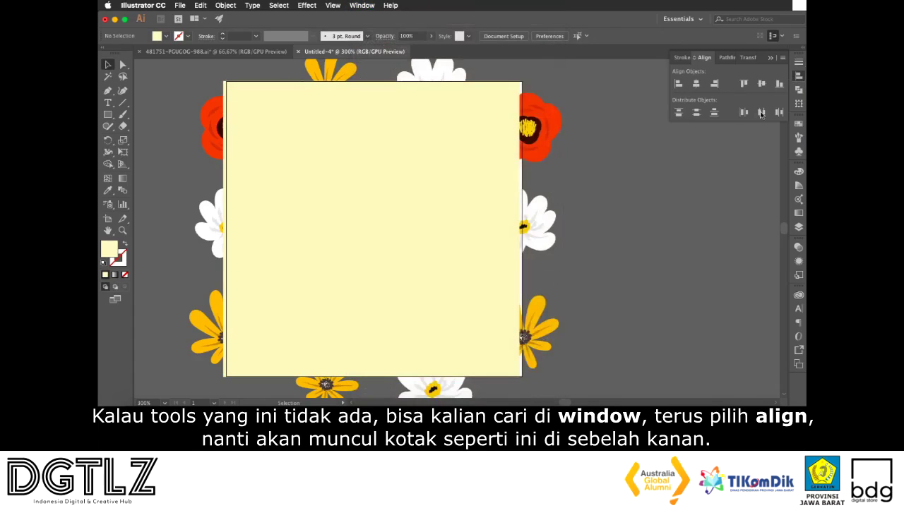
{"action": "left_click", "coordinate": [454, 138]}
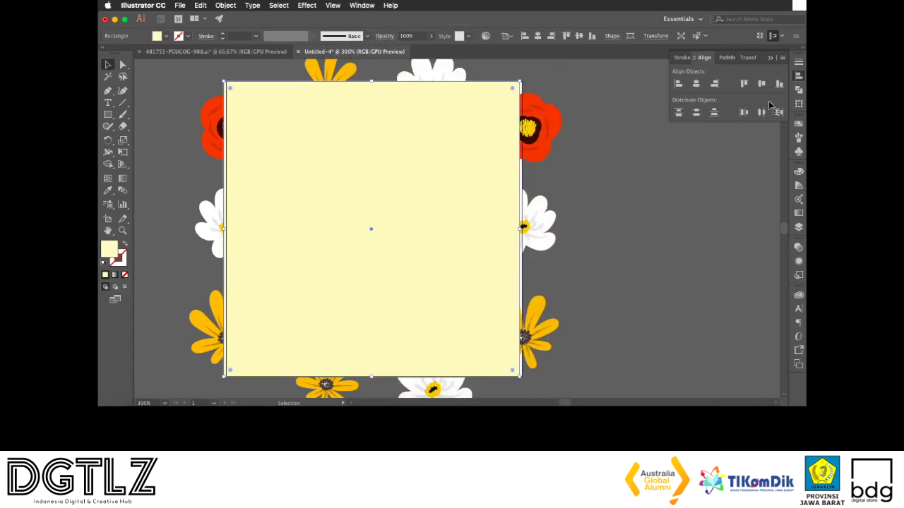
{"action": "left_click", "coordinate": [781, 59]}
{"action": "left_click", "coordinate": [781, 60]}
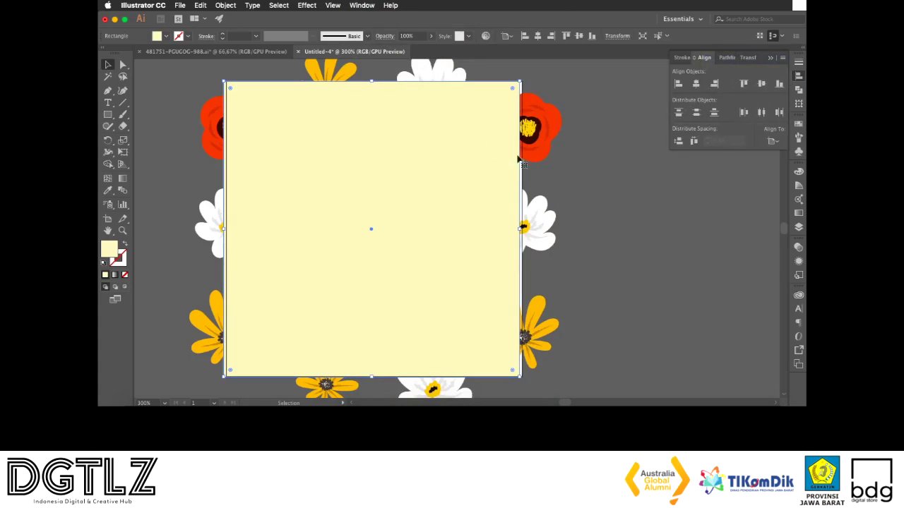
Set the alignment reference to the artboard and centre the beige rectangle on it horizontally
{"action": "left_click", "coordinate": [772, 143]}
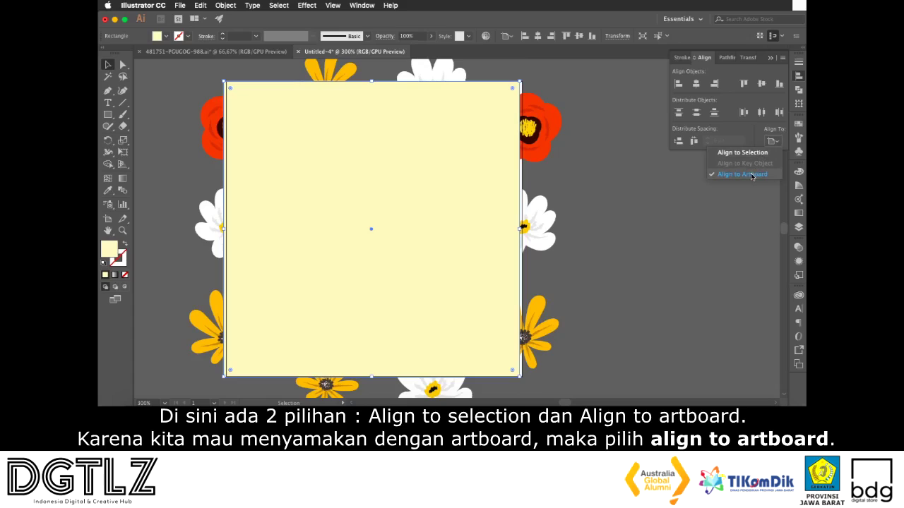
{"action": "left_click", "coordinate": [752, 175]}
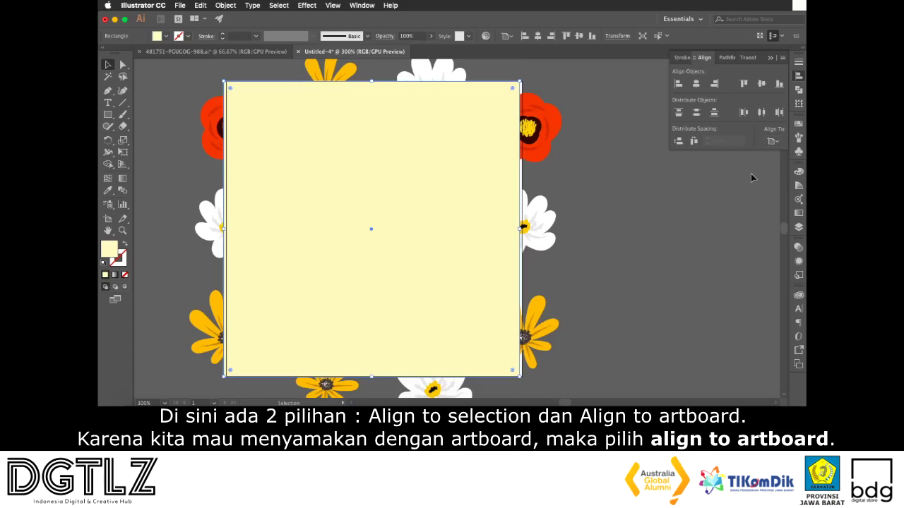
{"action": "left_click", "coordinate": [697, 84]}
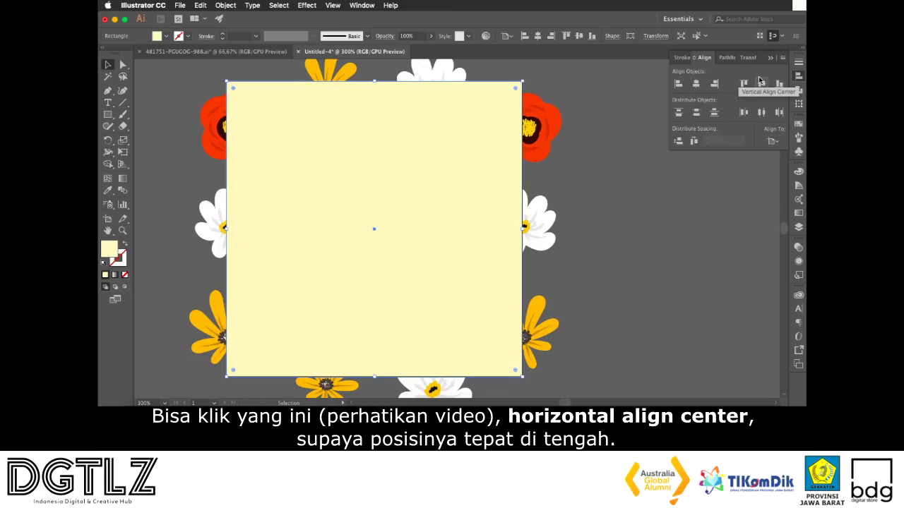
{"action": "left_click", "coordinate": [636, 179]}
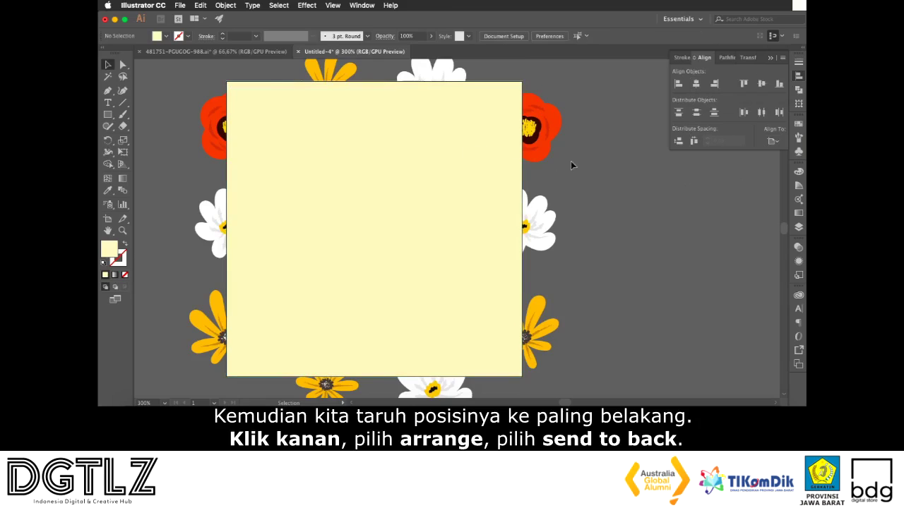
Send the beige rectangle to the back behind all the flowers and collapse the Align panel
{"action": "left_click", "coordinate": [470, 162]}
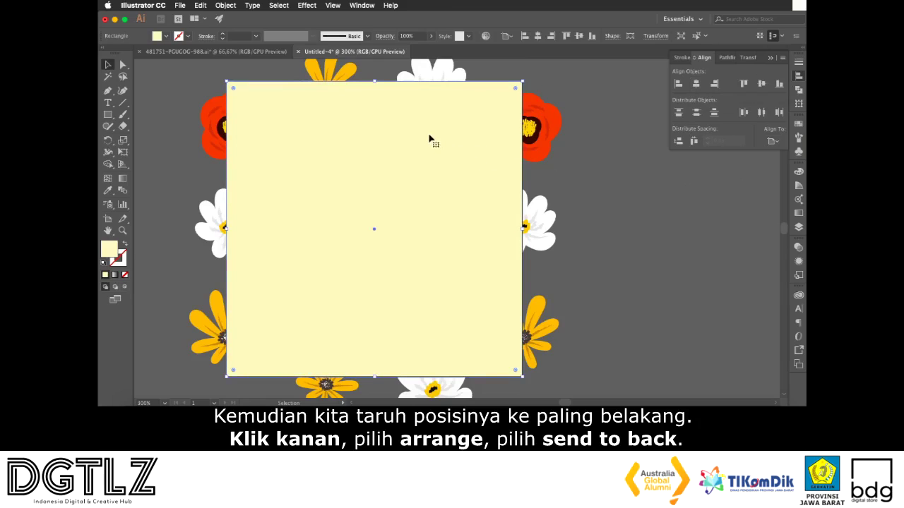
{"action": "right_click", "coordinate": [429, 136]}
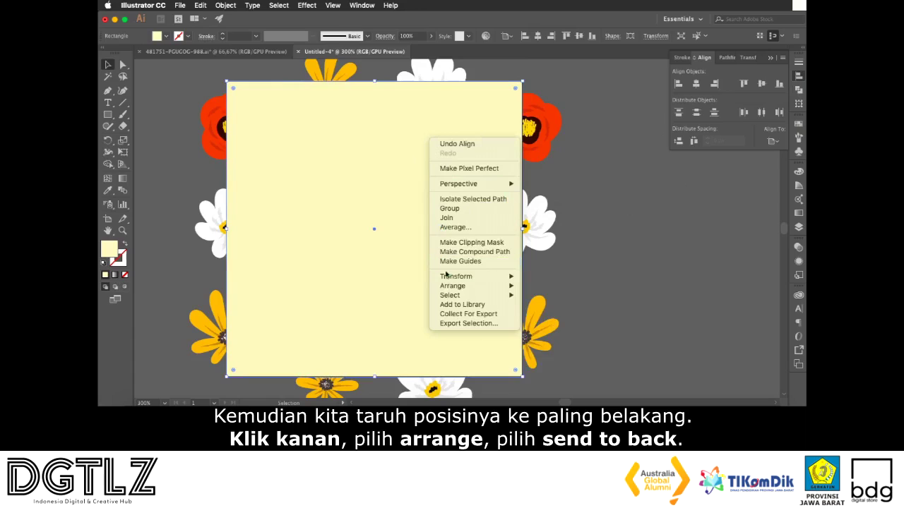
{"action": "mouse_move", "coordinate": [446, 279]}
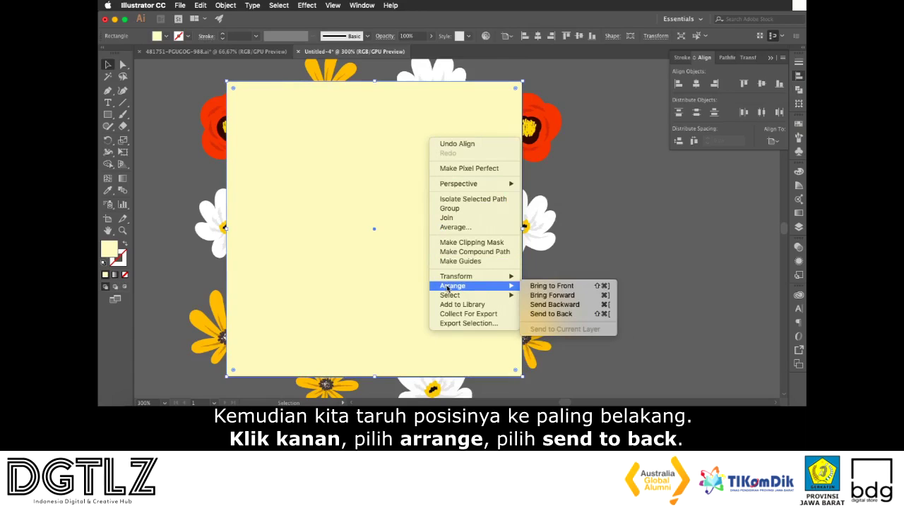
{"action": "left_click", "coordinate": [543, 316]}
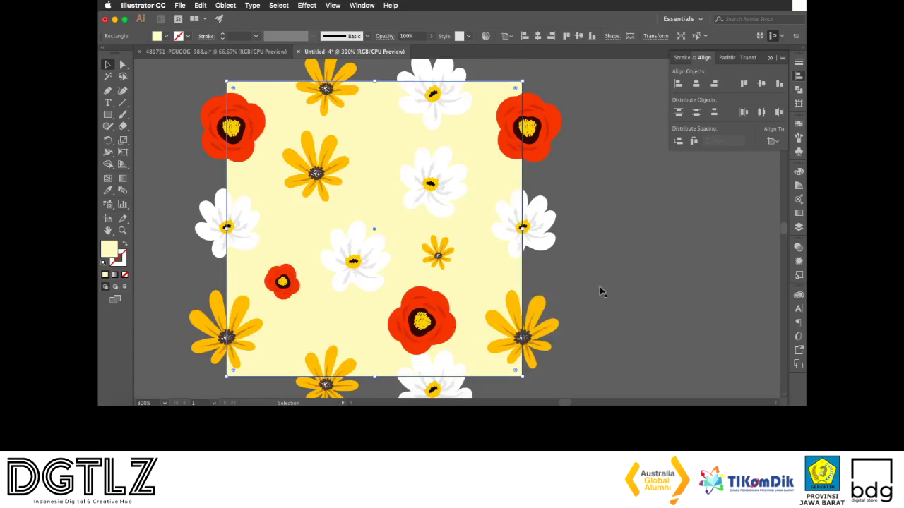
{"action": "left_click", "coordinate": [628, 266]}
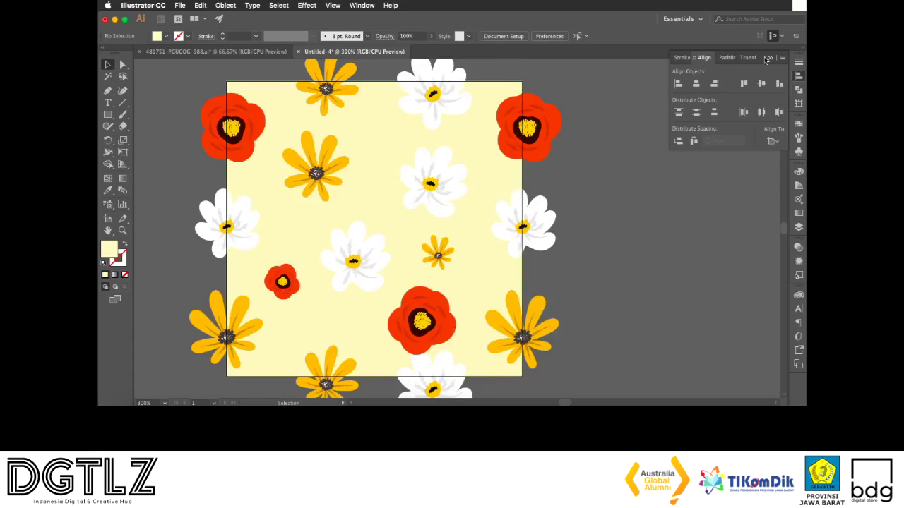
{"action": "left_click", "coordinate": [769, 57]}
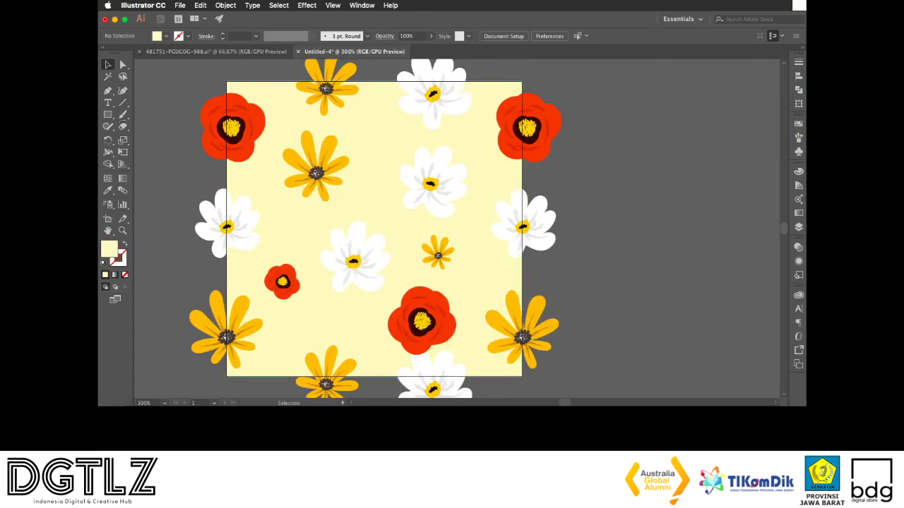
Darken the background rectangle's fill to the beige colour EFE5AB
{"action": "left_click", "coordinate": [246, 185]}
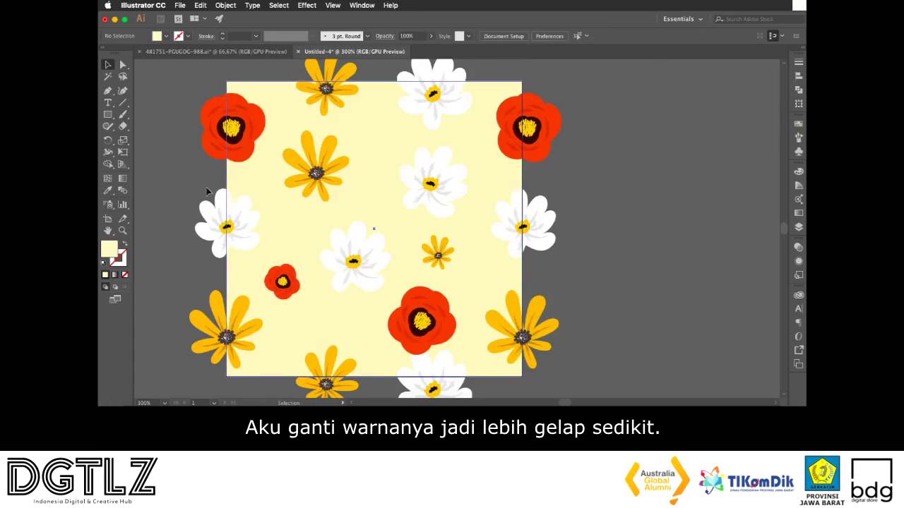
{"action": "double_click", "coordinate": [107, 251]}
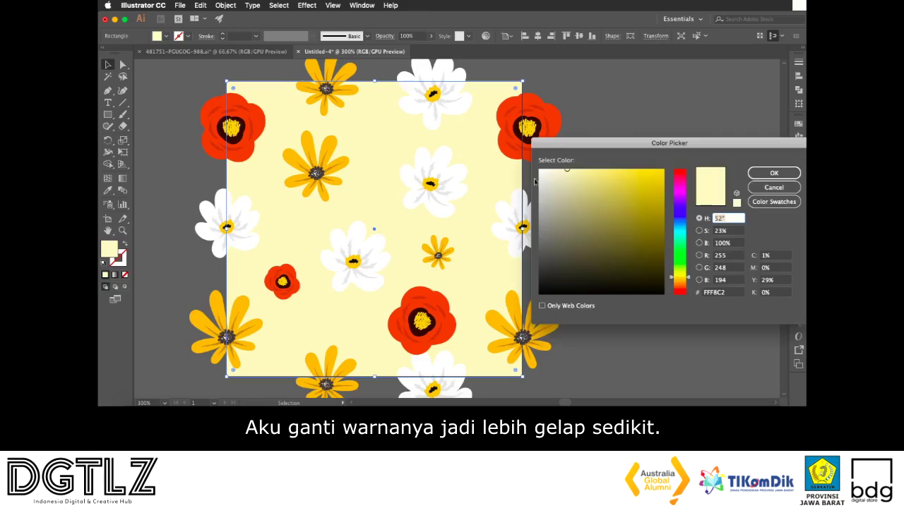
{"action": "left_click", "coordinate": [572, 173]}
{"action": "left_click_drag", "start_coordinate": [573, 173], "coordinate": [573, 170]}
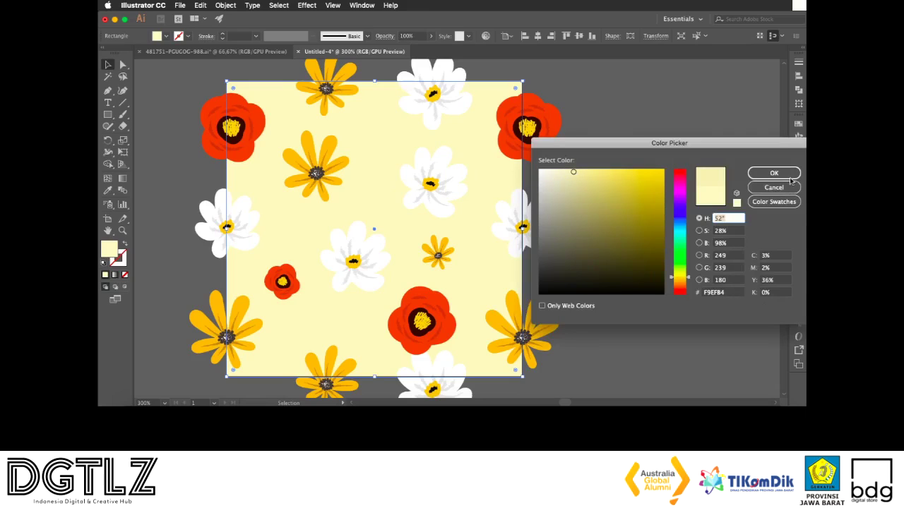
{"action": "left_click", "coordinate": [574, 175]}
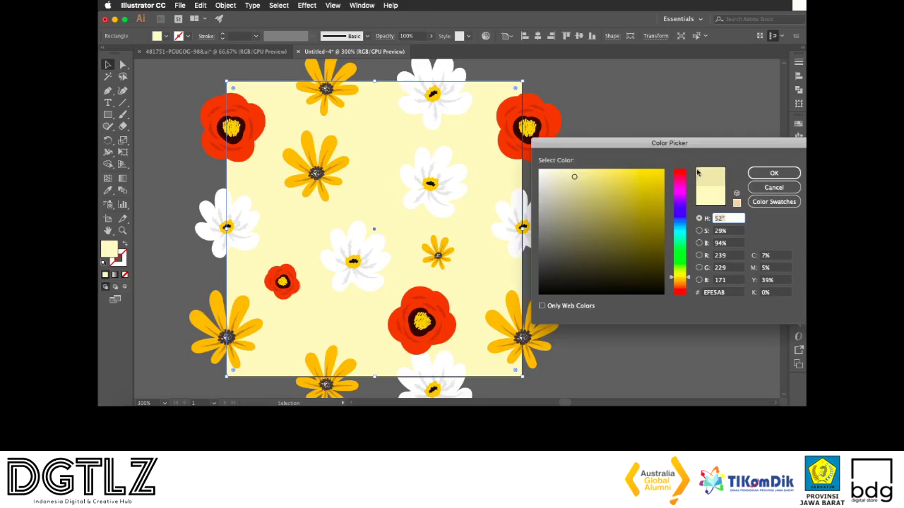
{"action": "left_click", "coordinate": [772, 173]}
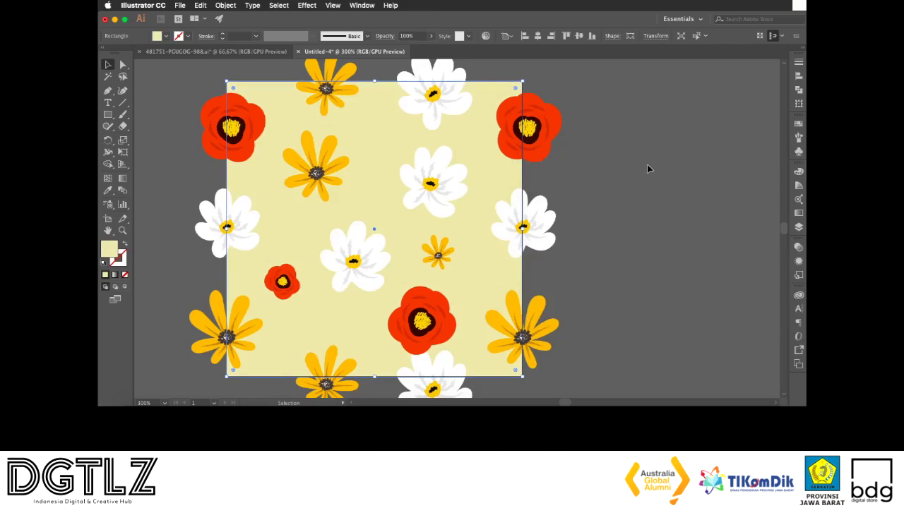
{"action": "left_click", "coordinate": [647, 168]}
Create a second rectangle of the same size as the background, beside the artboard's right edge
{"action": "scroll", "coordinate": [537, 169], "scroll_direction": "down", "scroll_amount": 2}
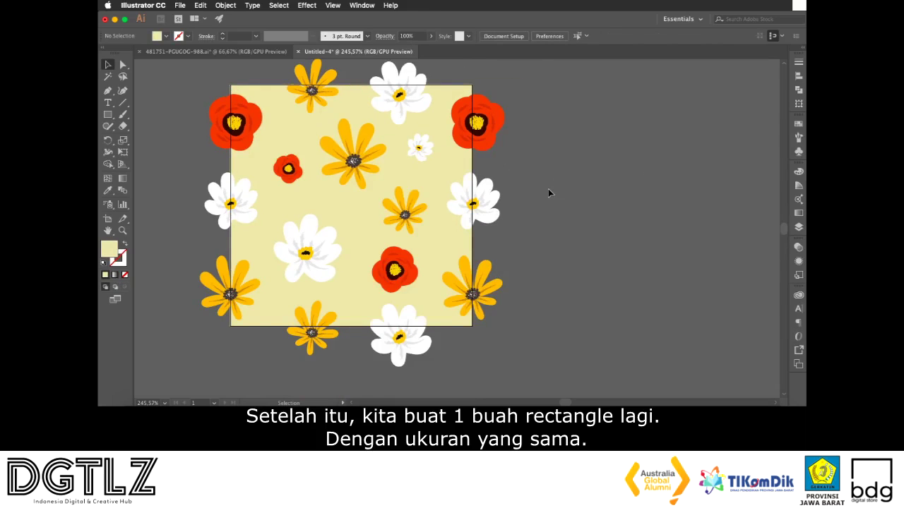
{"action": "left_click", "coordinate": [108, 116]}
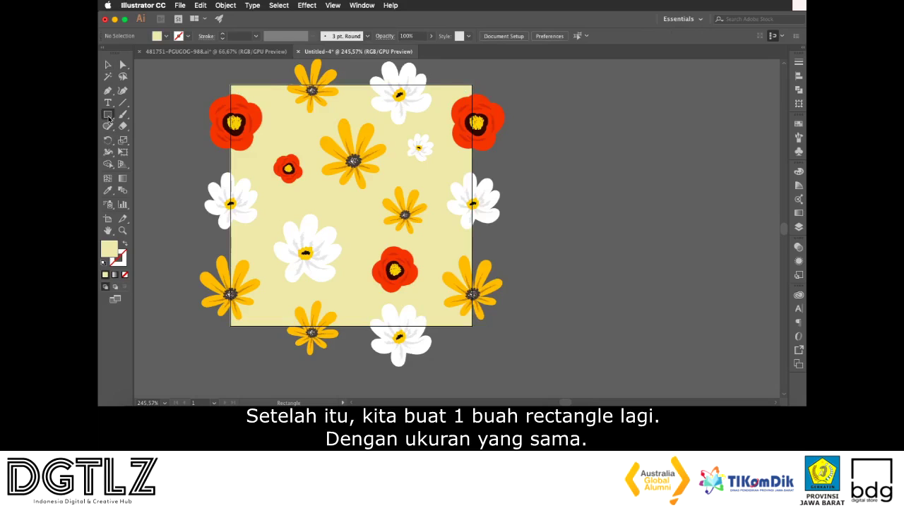
{"action": "left_click", "coordinate": [539, 135]}
{"action": "left_click", "coordinate": [216, 150]}
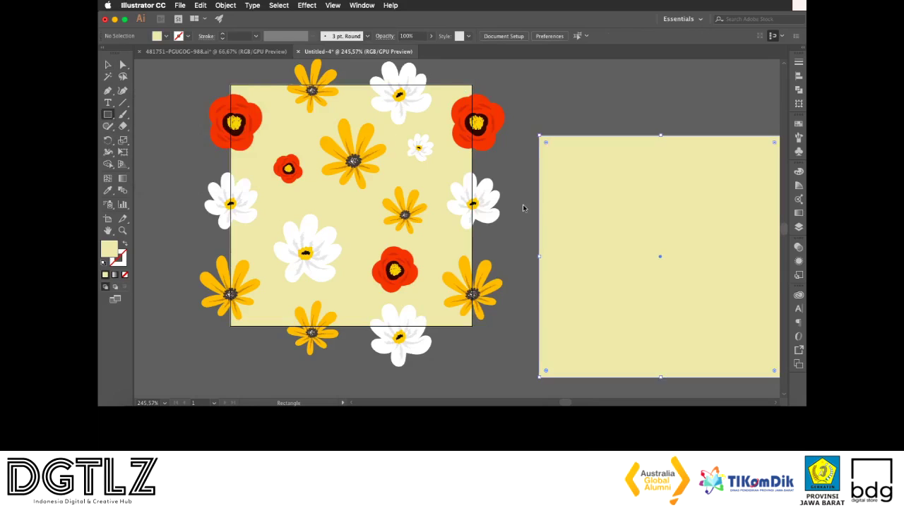
Move the second rectangle onto the artboard and centre it horizontally and vertically to the artboard
{"action": "key", "text": "v"}
{"action": "left_click_drag", "start_coordinate": [572, 181], "coordinate": [279, 136]}
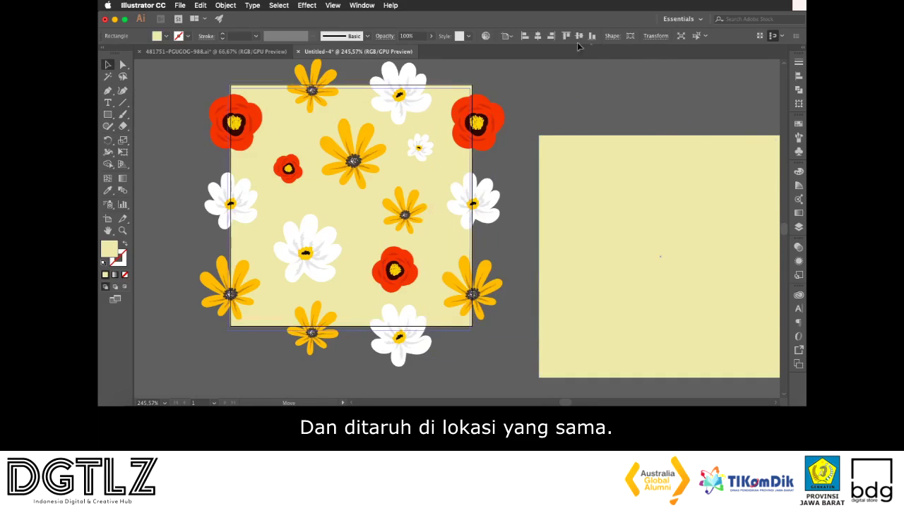
{"action": "left_click", "coordinate": [537, 35]}
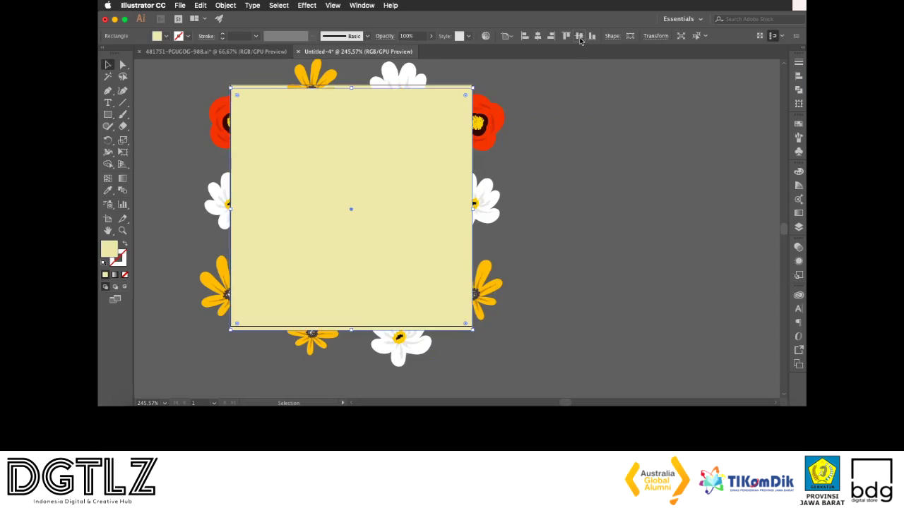
{"action": "left_click", "coordinate": [579, 36]}
Send the second rectangle to the back behind everything and set its fill to none
{"action": "right_click", "coordinate": [382, 134]}
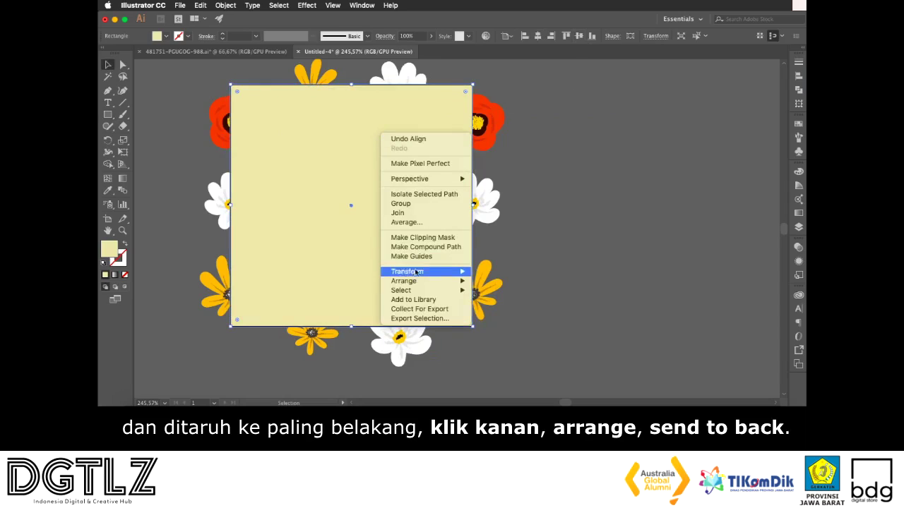
{"action": "mouse_move", "coordinate": [426, 284]}
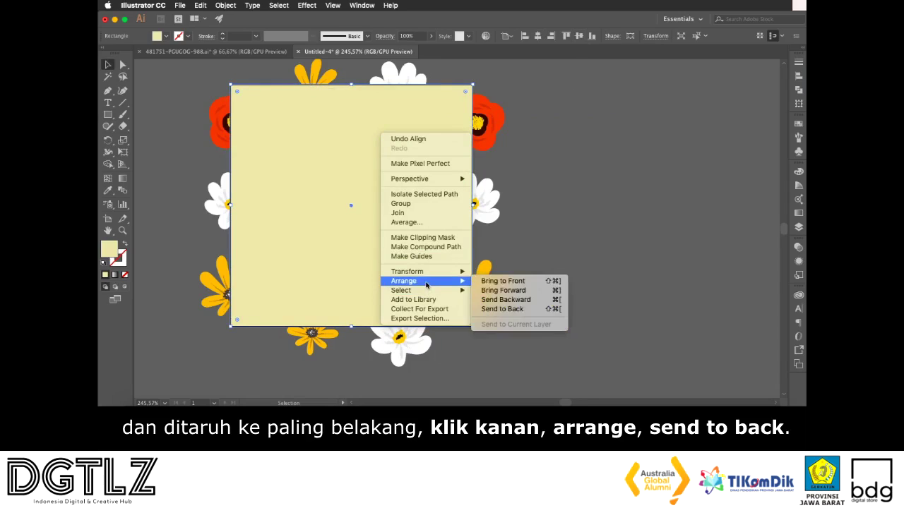
{"action": "left_click", "coordinate": [495, 309]}
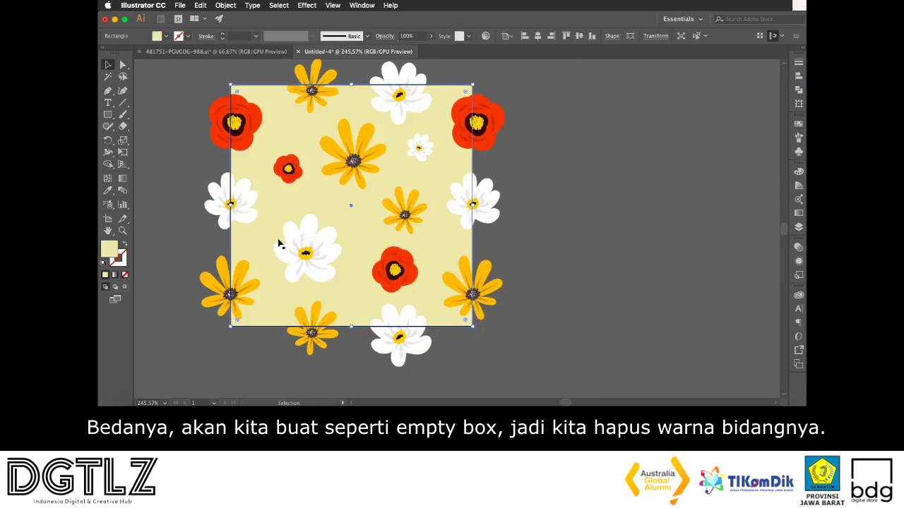
{"action": "left_click", "coordinate": [126, 279]}
{"action": "left_click", "coordinate": [177, 277]}
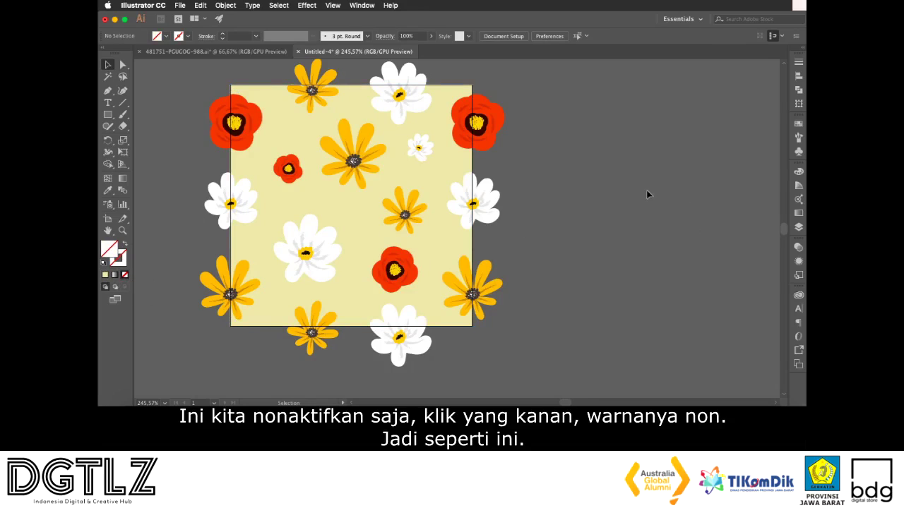
{"action": "scroll", "coordinate": [645, 191], "scroll_direction": "up", "scroll_amount": 1}
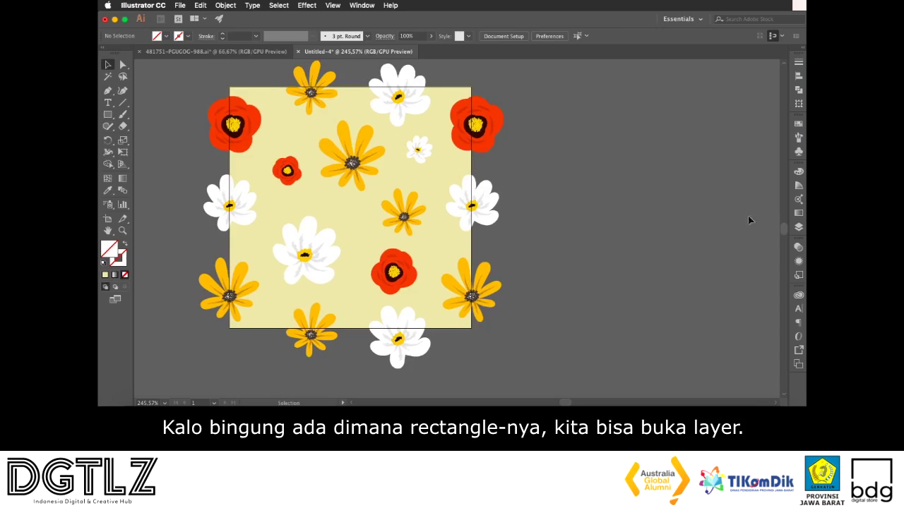
Expand Layer 1 in the layer list and check the stacking order of the two rectangles beneath the flowers
{"action": "left_click", "coordinate": [796, 229]}
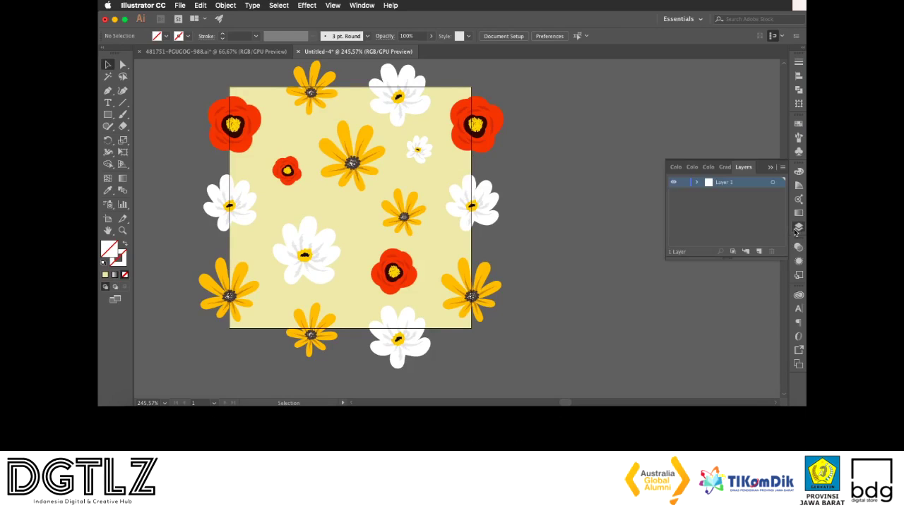
{"action": "left_click", "coordinate": [697, 184]}
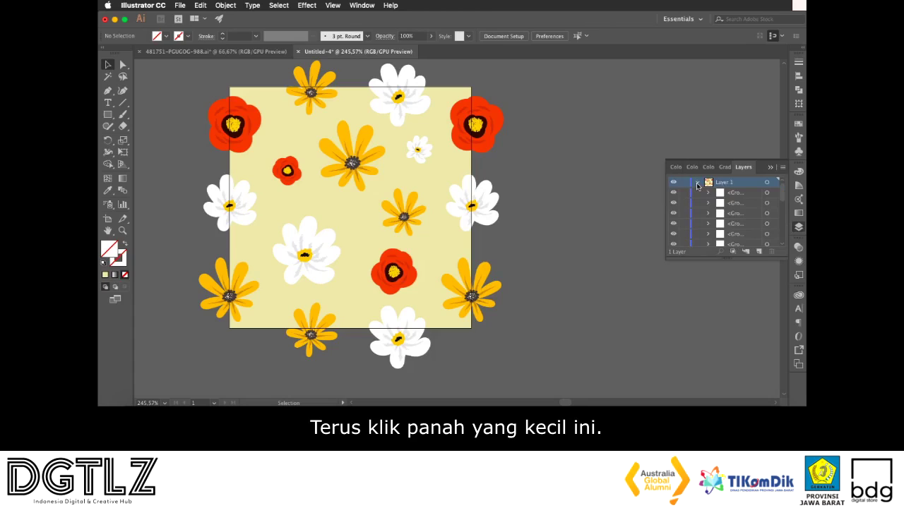
{"action": "scroll", "coordinate": [745, 231], "scroll_direction": "down", "scroll_amount": 1}
{"action": "scroll", "coordinate": [745, 231], "scroll_direction": "down", "scroll_amount": 3}
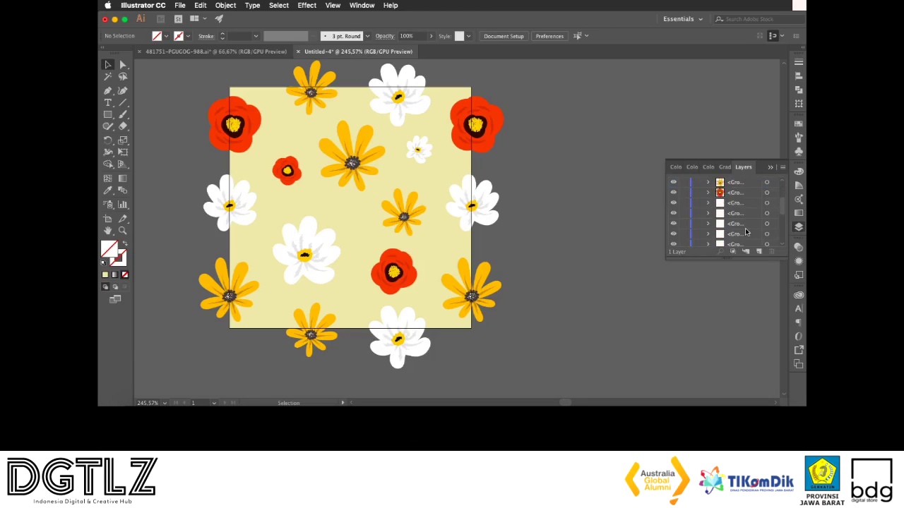
{"action": "scroll", "coordinate": [746, 233], "scroll_direction": "down", "scroll_amount": 1}
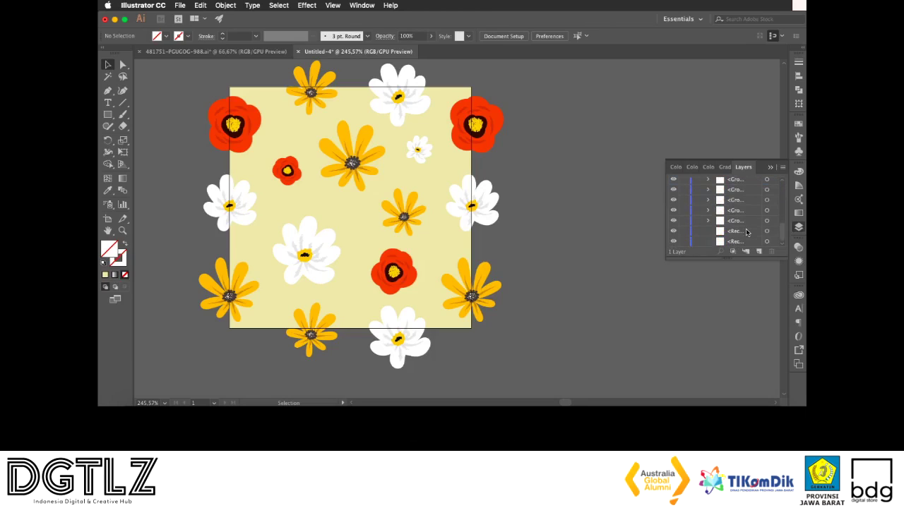
{"action": "left_click", "coordinate": [740, 233]}
{"action": "left_click", "coordinate": [735, 243]}
{"action": "left_click", "coordinate": [736, 231]}
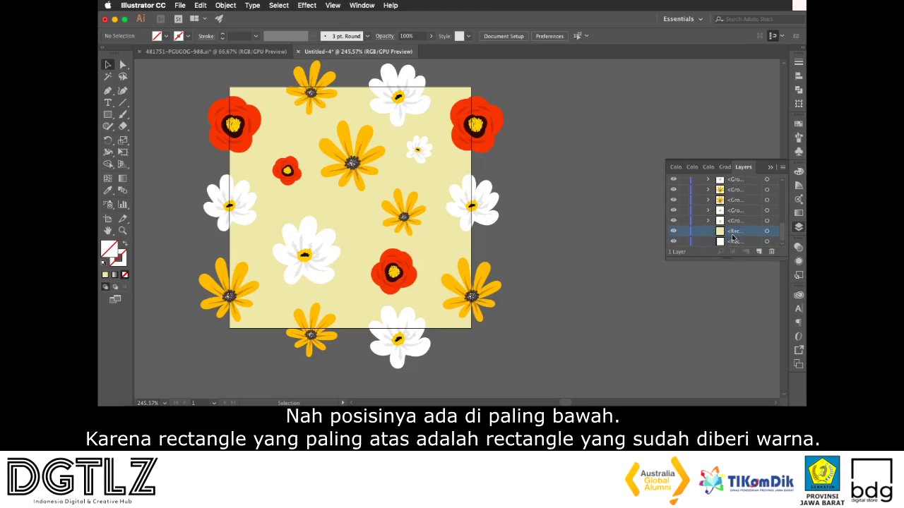
{"action": "left_click", "coordinate": [439, 185]}
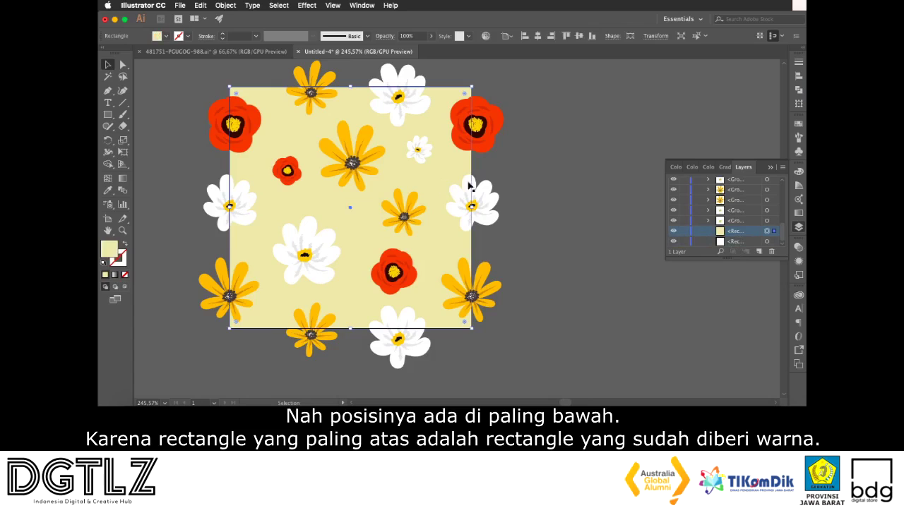
{"action": "left_click", "coordinate": [611, 241]}
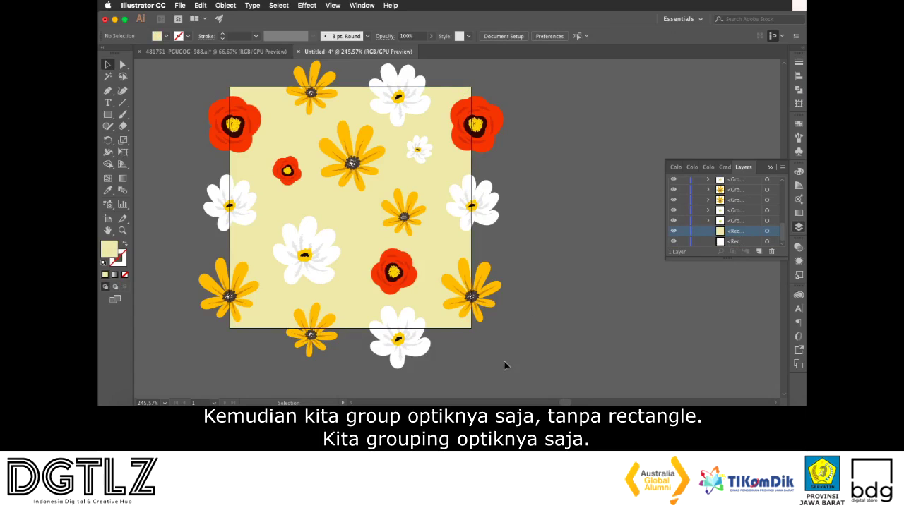
{"action": "left_click_drag", "start_coordinate": [525, 380], "coordinate": [192, 113]}
{"action": "left_click_drag", "start_coordinate": [182, 70], "coordinate": [214, 112]}
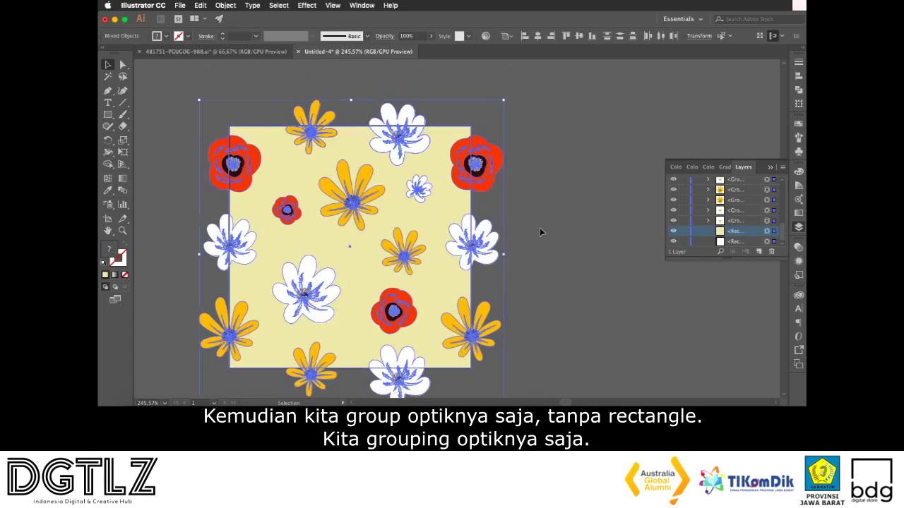
{"action": "scroll", "coordinate": [553, 262], "scroll_direction": "left", "scroll_amount": 2}
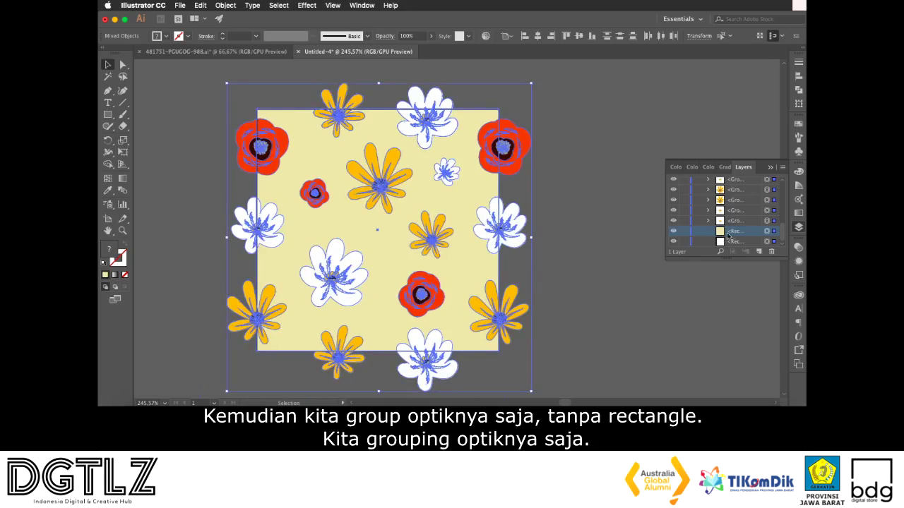
{"action": "left_click", "coordinate": [489, 192], "text": "shift"}
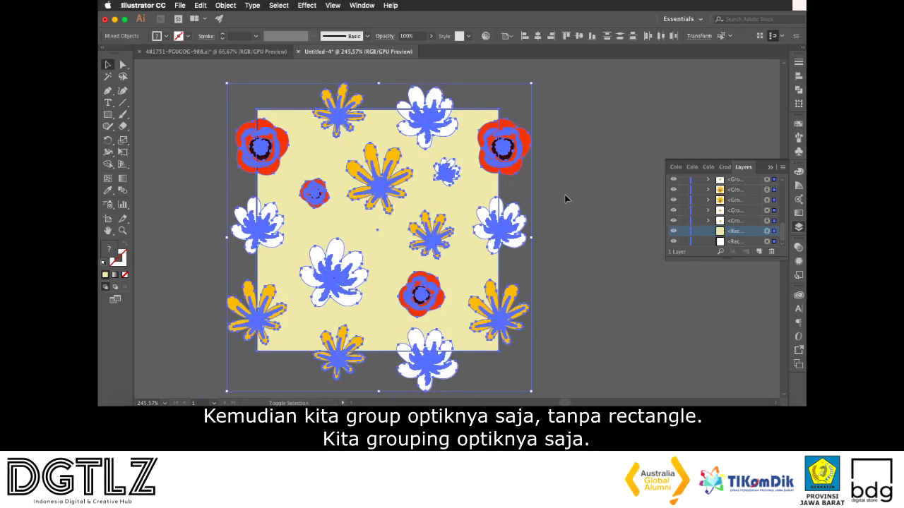
{"action": "left_click", "coordinate": [581, 227]}
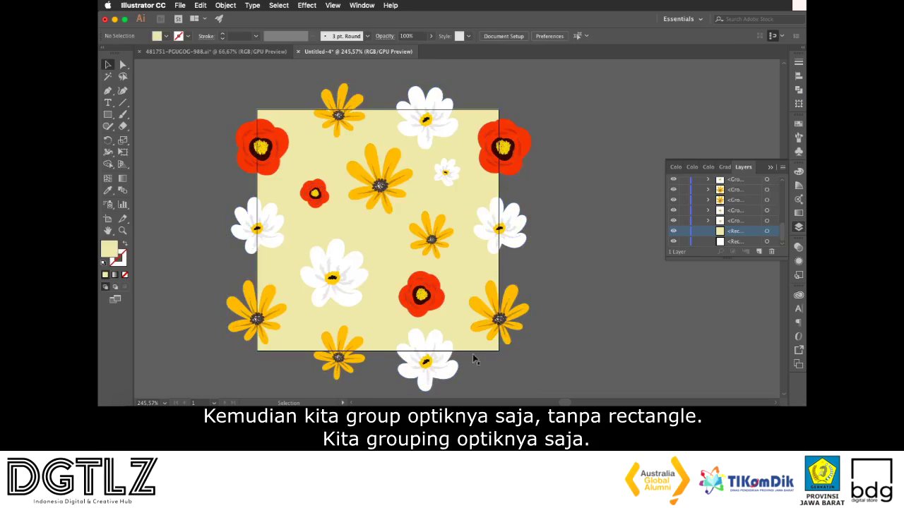
Group all the flowers on and around the artboard, leaving both rectangles out of the group
{"action": "left_click", "coordinate": [420, 375]}
{"action": "left_click", "coordinate": [339, 353], "text": "shift"}
{"action": "left_click", "coordinate": [255, 314], "text": "shift"}
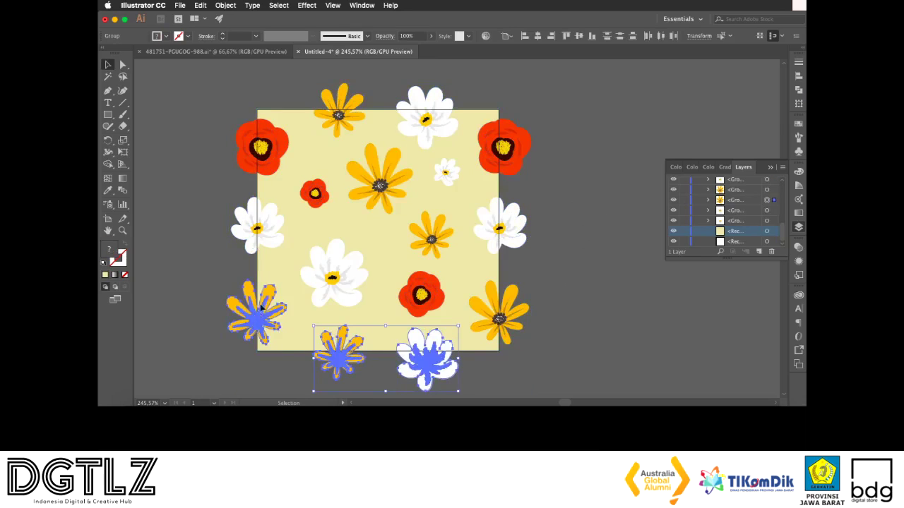
{"action": "left_click", "coordinate": [257, 227], "text": "shift"}
{"action": "left_click", "coordinate": [334, 275], "text": "shift"}
{"action": "left_click", "coordinate": [421, 293], "text": "shift"}
{"action": "left_click_drag", "start_coordinate": [421, 293], "coordinate": [502, 235]}
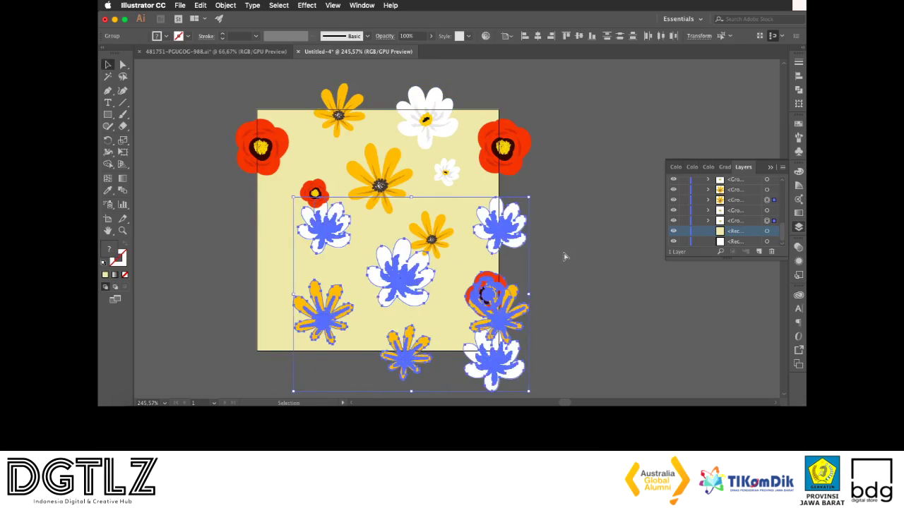
{"action": "key", "text": "super+z"}
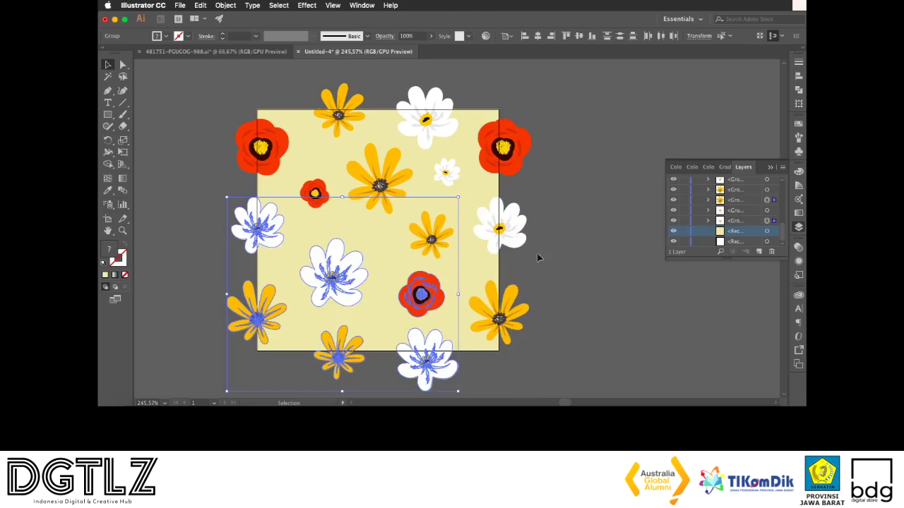
{"action": "left_click", "coordinate": [513, 319], "text": "shift"}
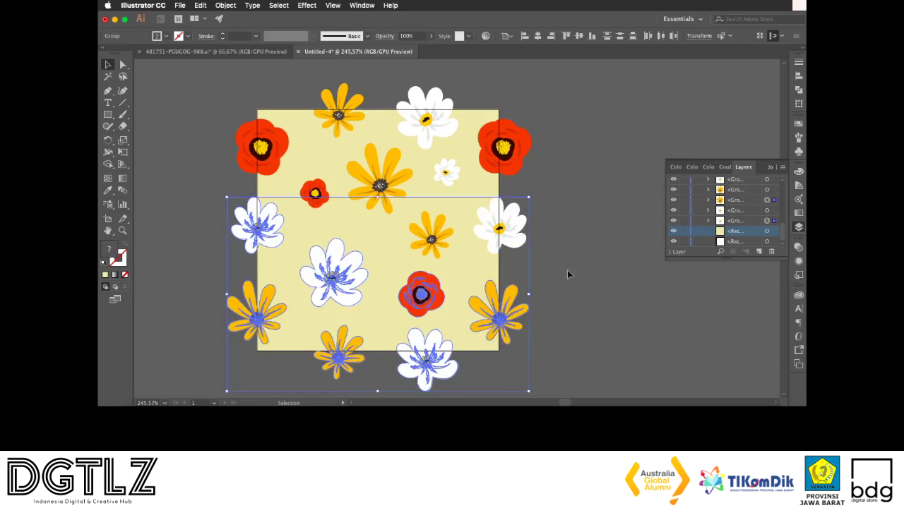
{"action": "left_click", "coordinate": [521, 245], "text": "shift"}
{"action": "left_click", "coordinate": [428, 244], "text": "shift"}
{"action": "left_click", "coordinate": [379, 182], "text": "shift"}
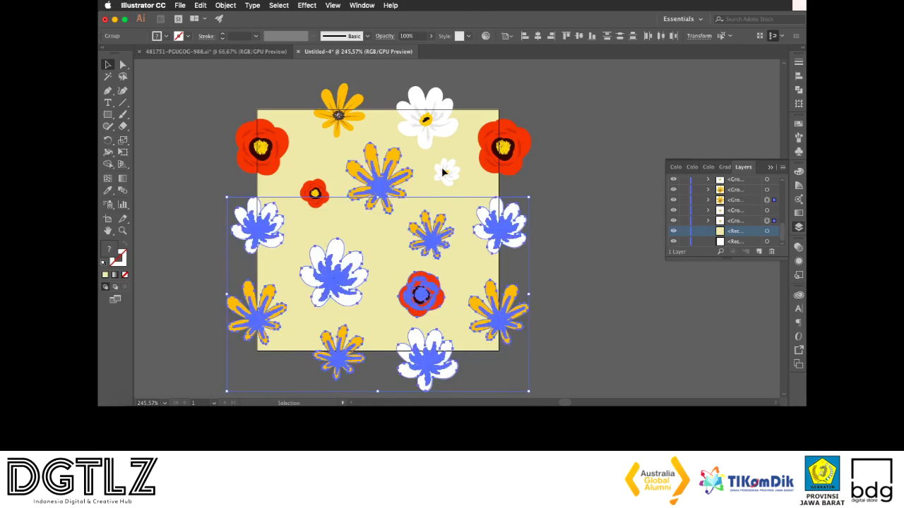
{"action": "left_click", "coordinate": [488, 161], "text": "shift"}
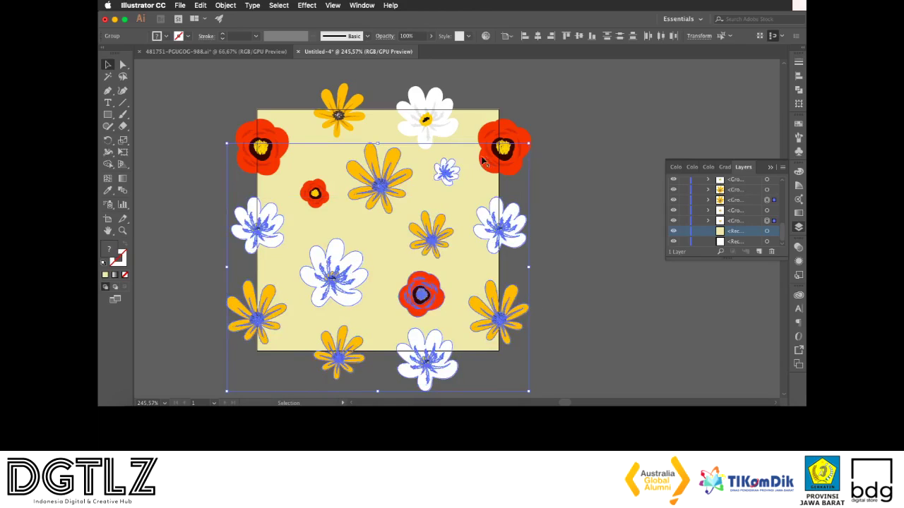
{"action": "left_click", "coordinate": [314, 193], "text": "shift"}
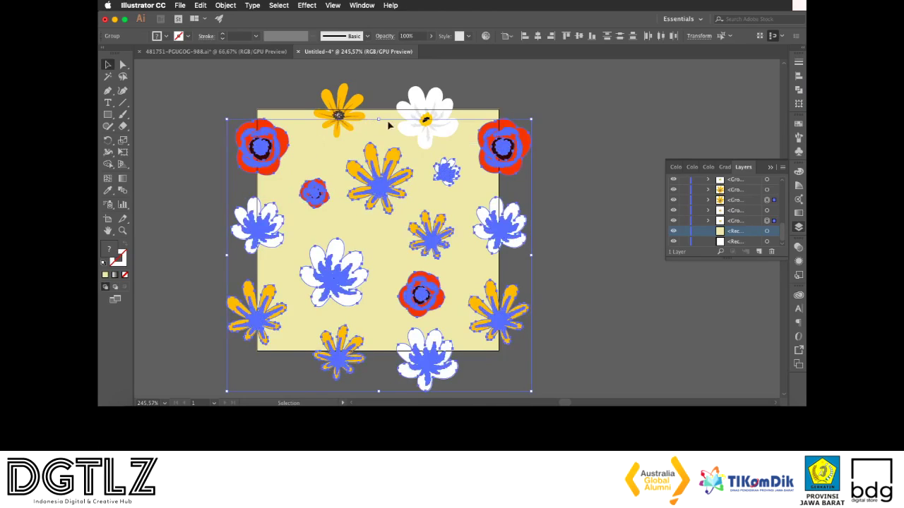
{"action": "left_click", "coordinate": [424, 111], "text": "shift"}
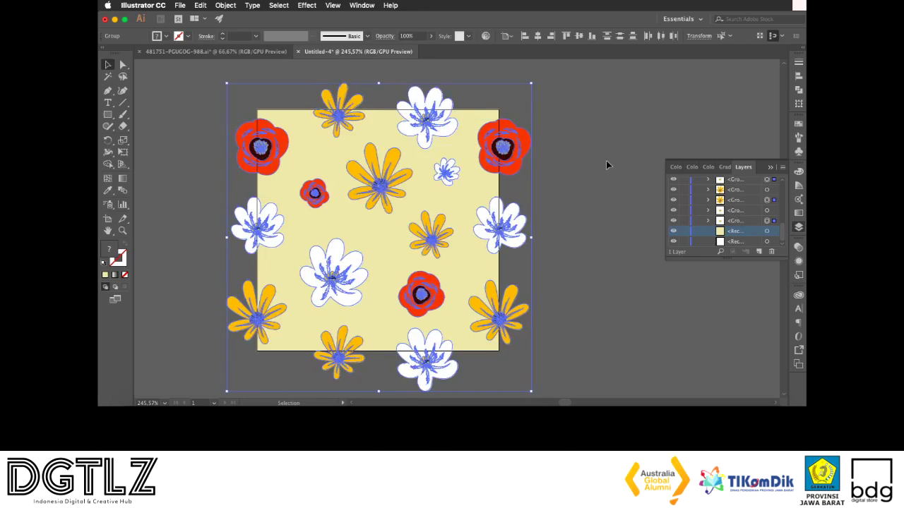
{"action": "right_click", "coordinate": [426, 131]}
{"action": "left_click", "coordinate": [458, 195]}
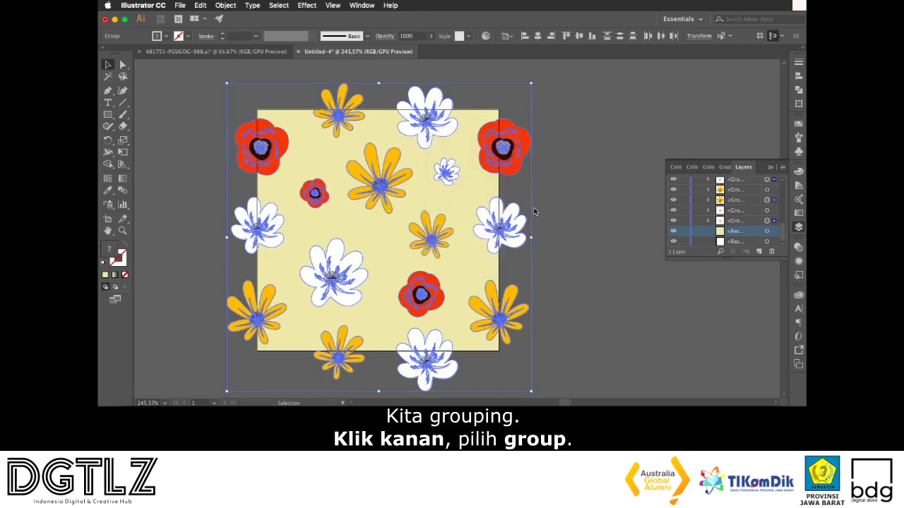
{"action": "left_click", "coordinate": [618, 203]}
Check the flower group in the layer list, nudge it slightly to the left and collapse the Layers panel
{"action": "left_click", "coordinate": [743, 203]}
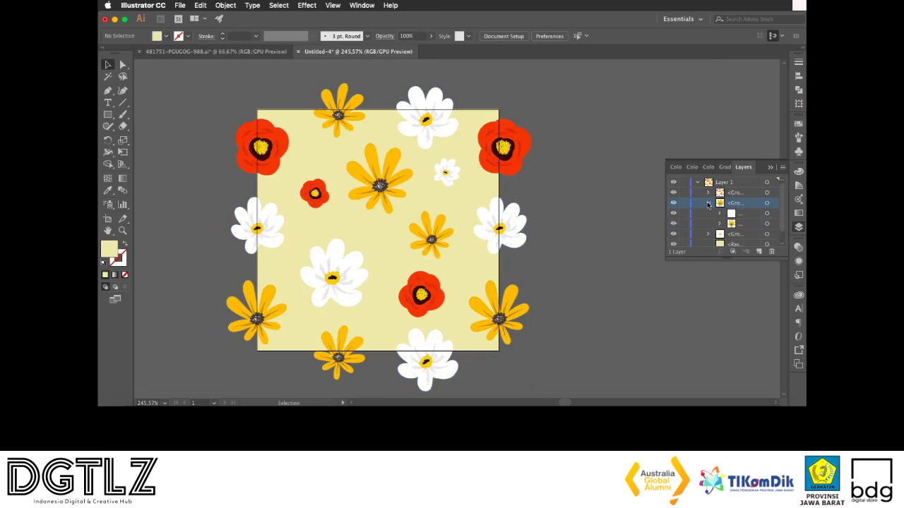
{"action": "left_click", "coordinate": [510, 231]}
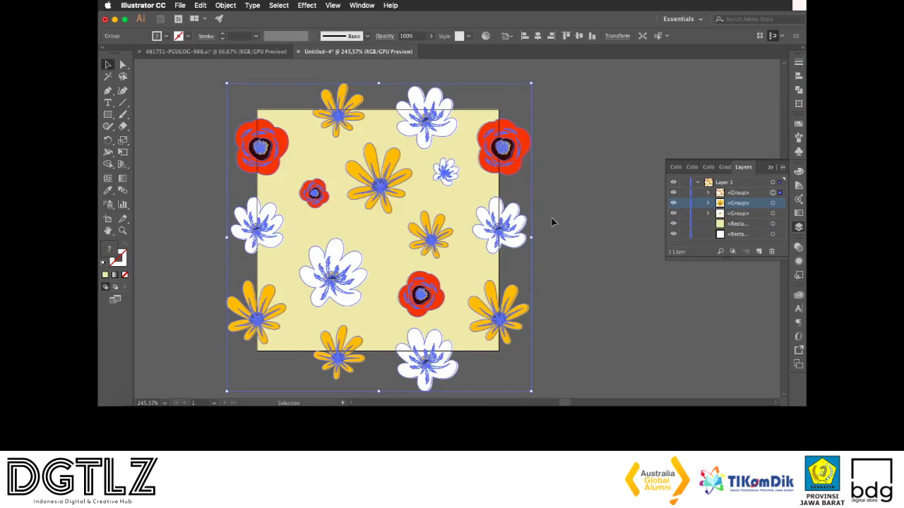
{"action": "key", "text": "Left"}
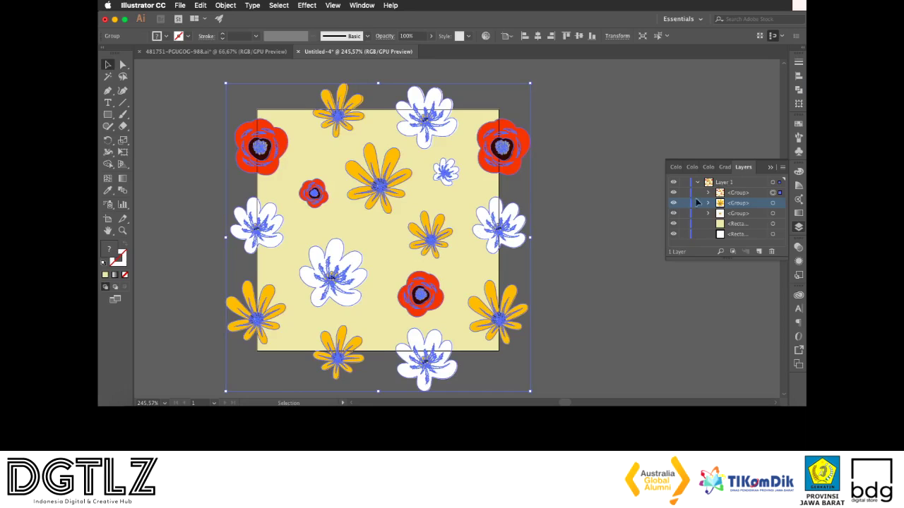
{"action": "left_click", "coordinate": [776, 168]}
{"action": "left_click", "coordinate": [598, 194]}
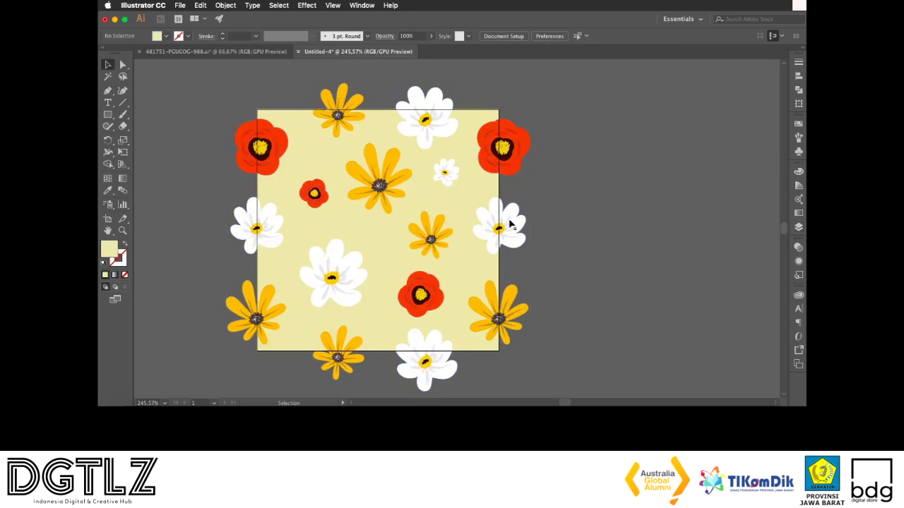
Open the Swatches panel and look through its saved colours, colour groups and patterns
{"action": "left_click", "coordinate": [487, 154]}
{"action": "left_click_drag", "start_coordinate": [487, 154], "coordinate": [598, 170]}
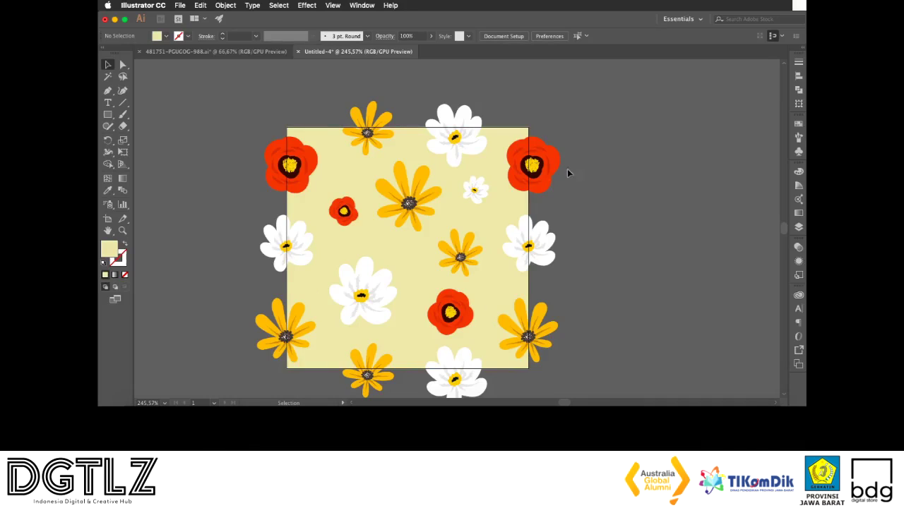
{"action": "left_click", "coordinate": [798, 124]}
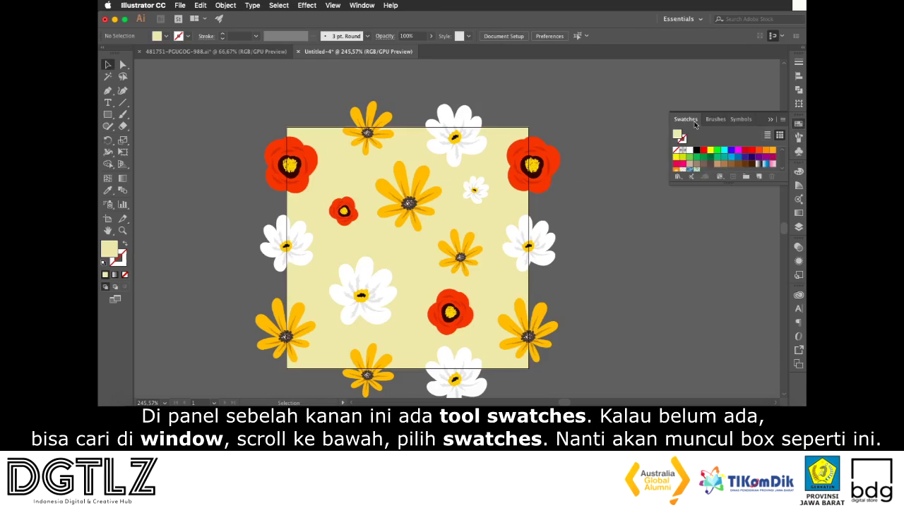
{"action": "left_click", "coordinate": [367, 5]}
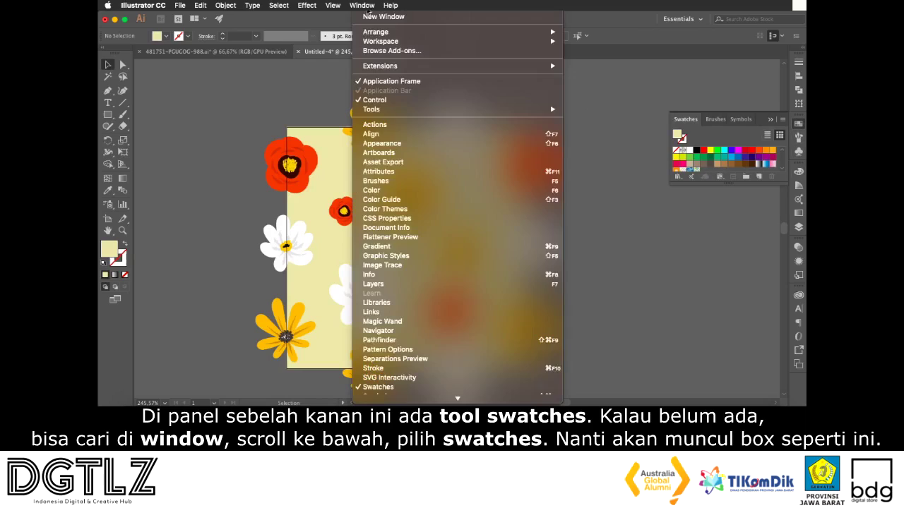
{"action": "scroll", "coordinate": [403, 204], "scroll_direction": "down", "scroll_amount": 3}
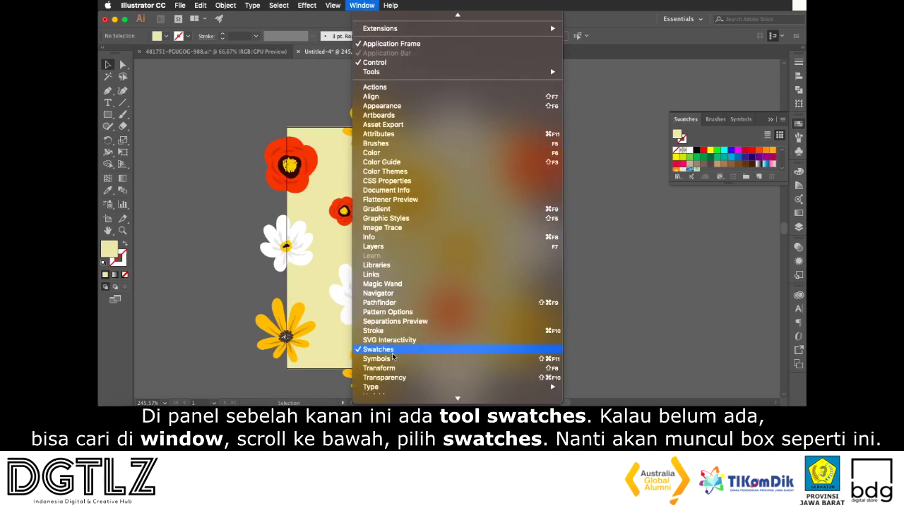
{"action": "left_click", "coordinate": [653, 272]}
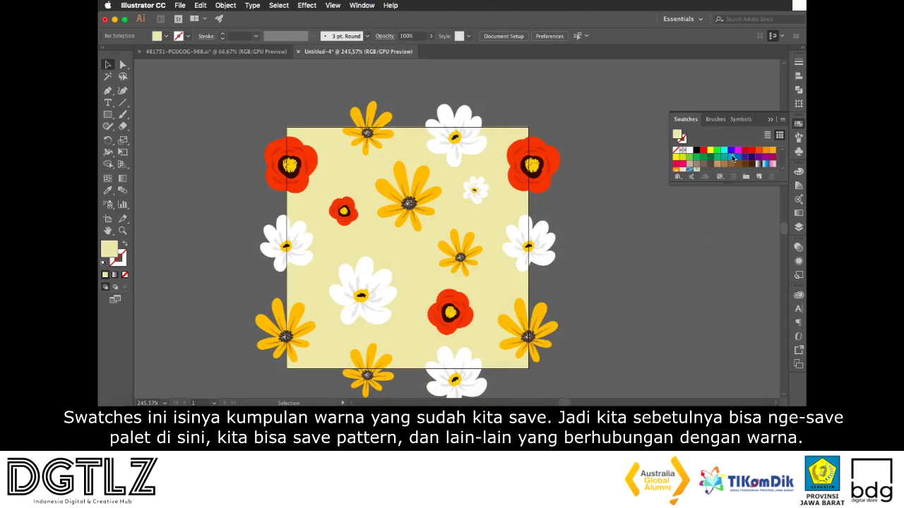
{"action": "scroll", "coordinate": [732, 158], "scroll_direction": "down", "scroll_amount": 2}
{"action": "scroll", "coordinate": [726, 159], "scroll_direction": "up", "scroll_amount": 3}
{"action": "scroll", "coordinate": [724, 157], "scroll_direction": "down", "scroll_amount": 2}
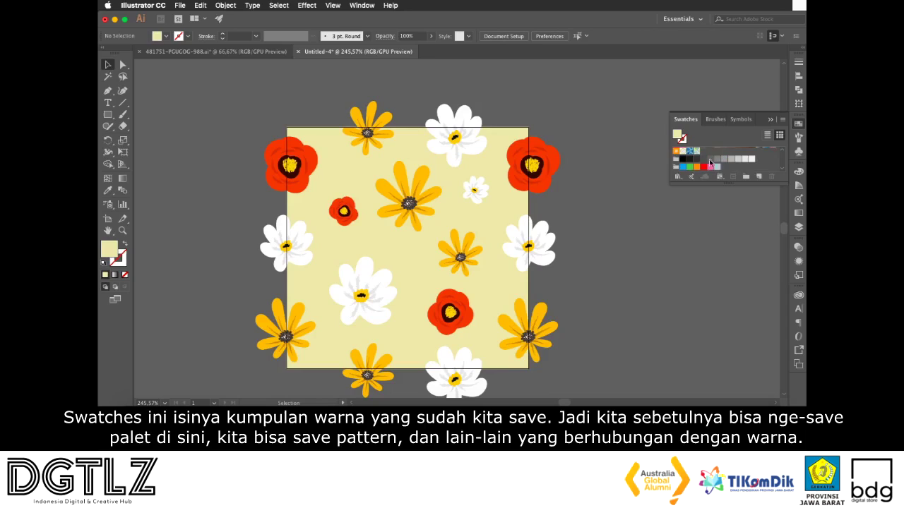
Add all the artwork on and around the artboard to the saved swatches as a new pattern swatch and deselect it
{"action": "scroll", "coordinate": [717, 161], "scroll_direction": "up", "scroll_amount": 2}
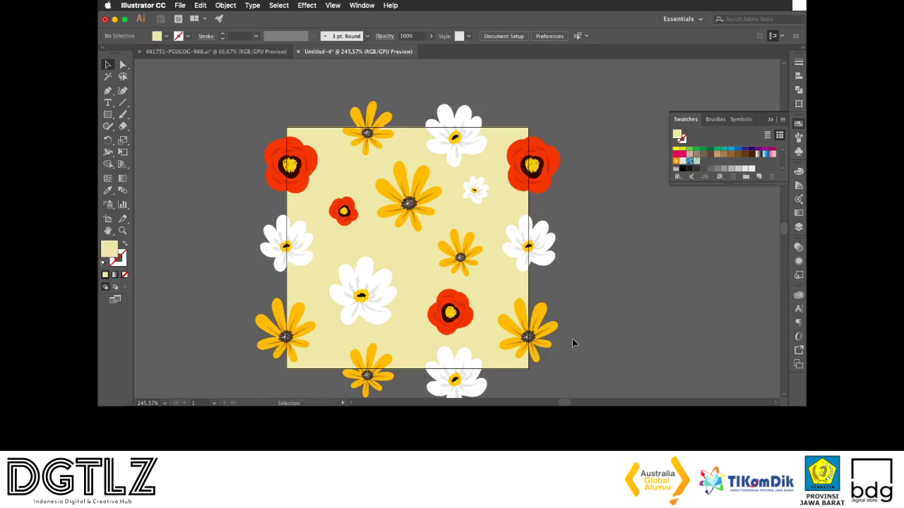
{"action": "scroll", "coordinate": [600, 297], "scroll_direction": "down", "scroll_amount": 1}
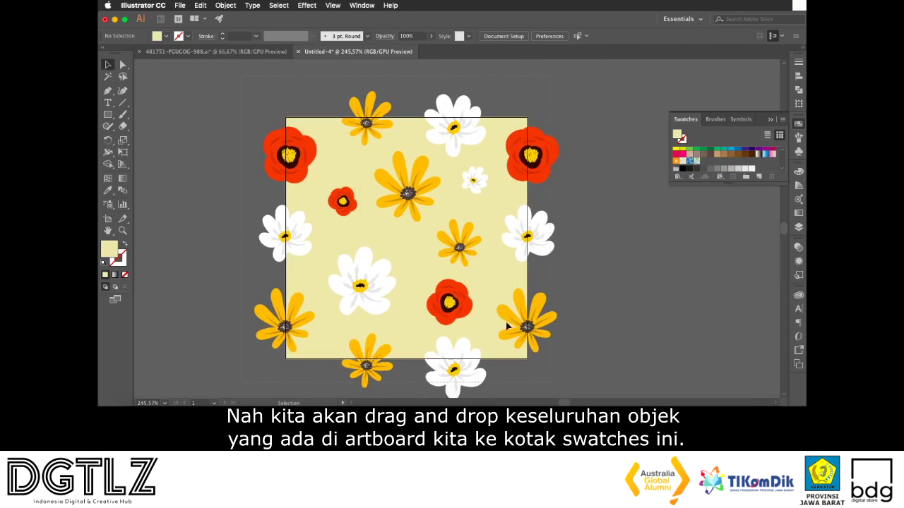
{"action": "key", "text": "super+a"}
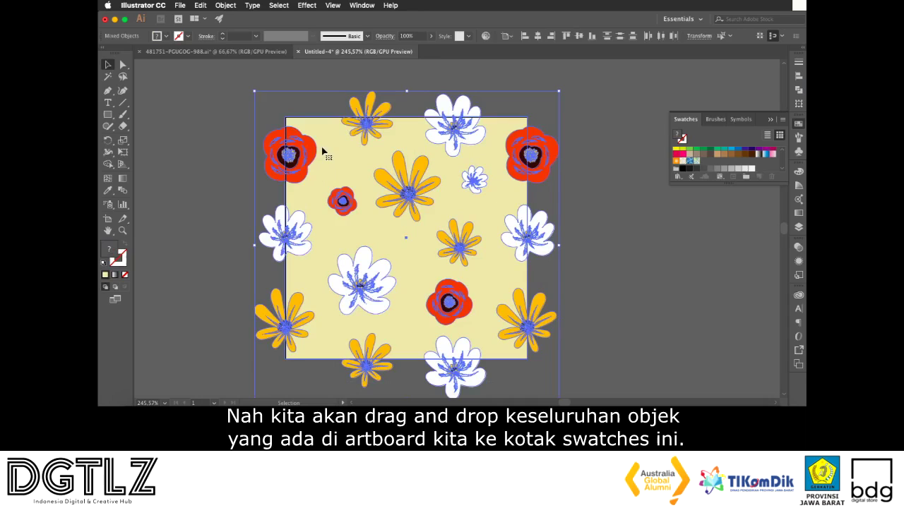
{"action": "left_click_drag", "start_coordinate": [298, 127], "coordinate": [709, 151]}
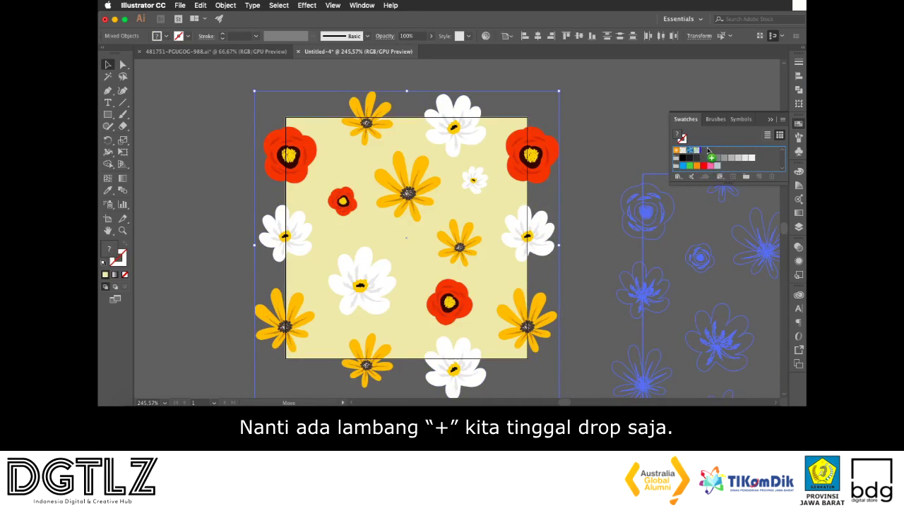
{"action": "left_click_drag", "start_coordinate": [709, 151], "coordinate": [709, 152]}
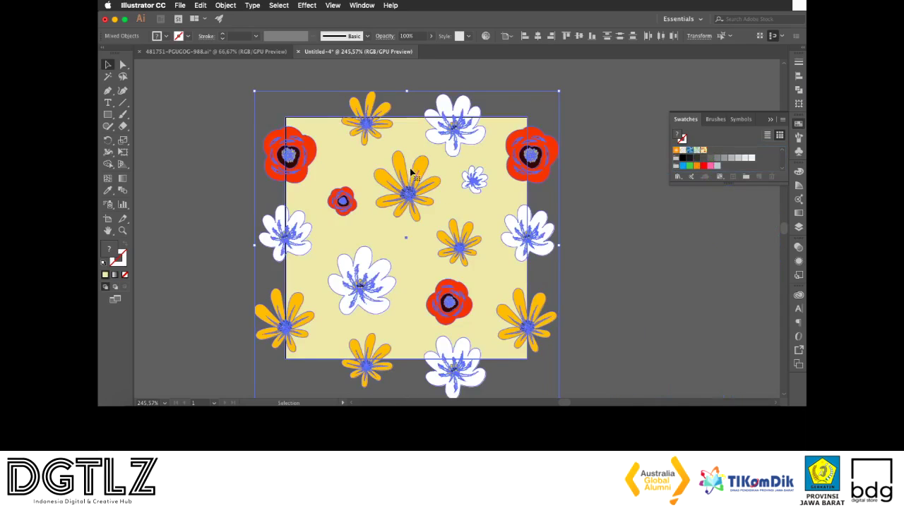
{"action": "left_click", "coordinate": [616, 197]}
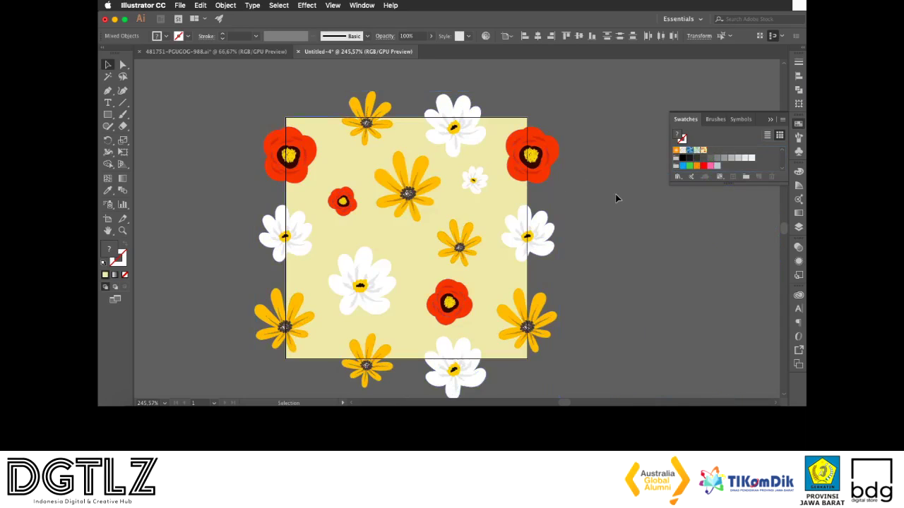
Make the new floral pattern swatch the active fill and save the swatches as a library file named "flower"
{"action": "left_click_drag", "start_coordinate": [574, 160], "coordinate": [469, 155]}
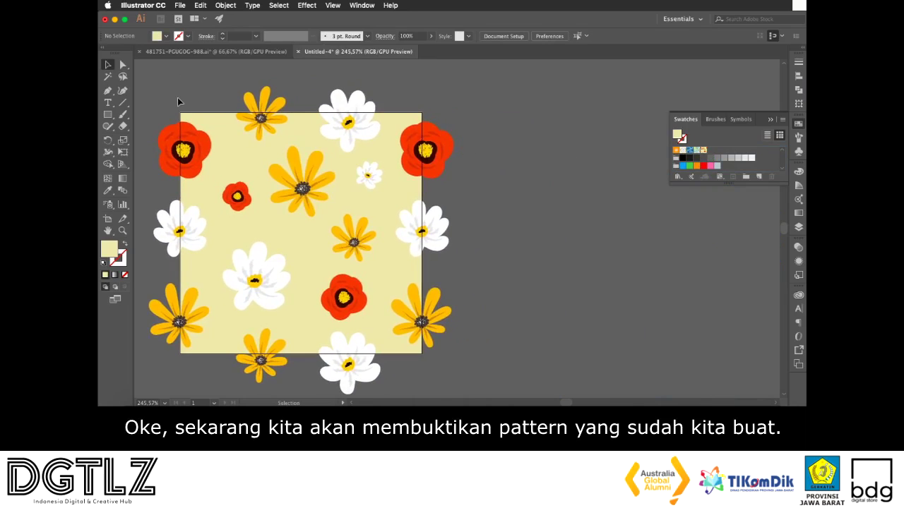
{"action": "left_click", "coordinate": [703, 151]}
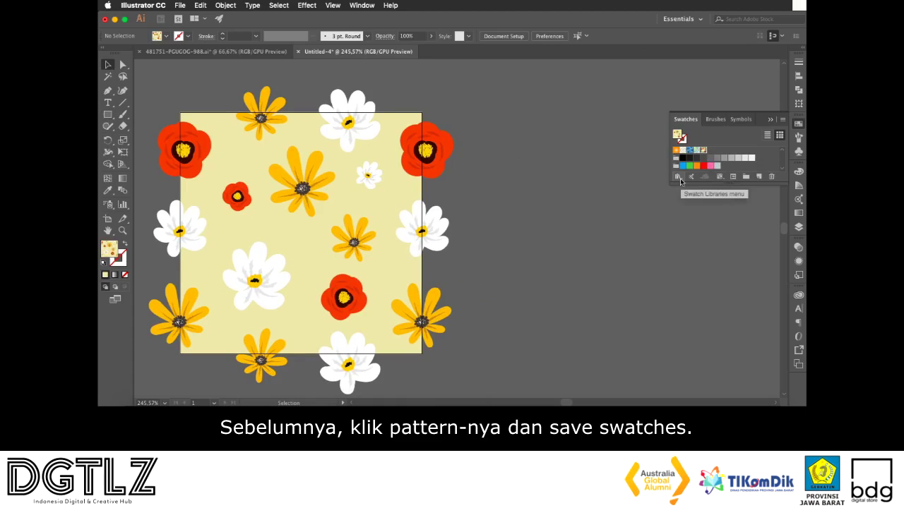
{"action": "left_click", "coordinate": [678, 178]}
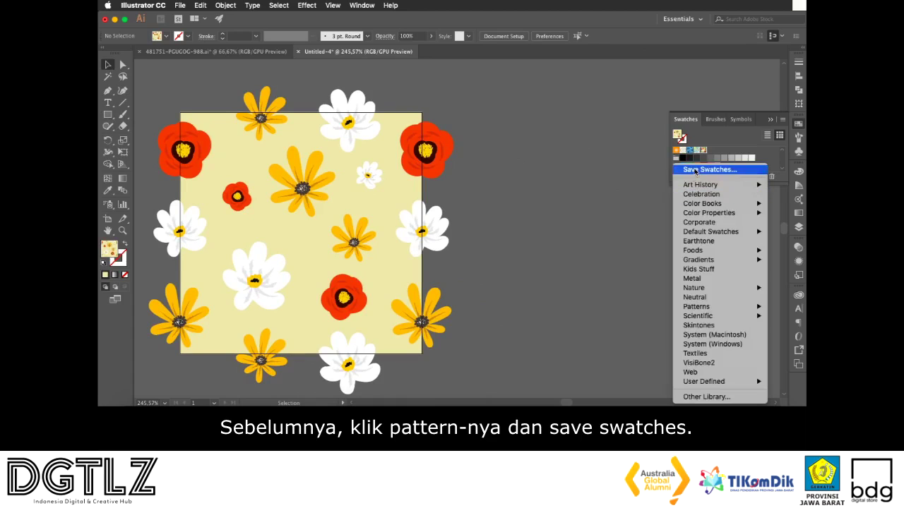
{"action": "left_click", "coordinate": [643, 195]}
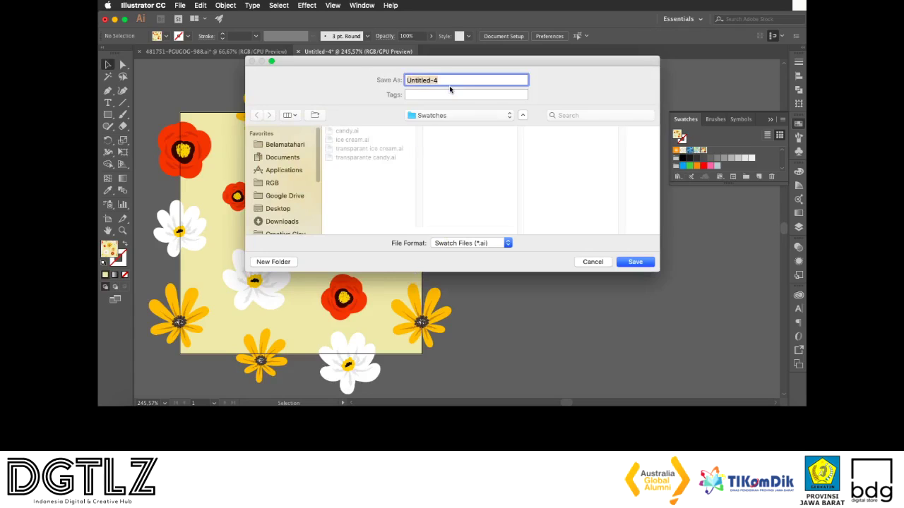
{"action": "type", "text": "flower"}
{"action": "left_click", "coordinate": [629, 265]}
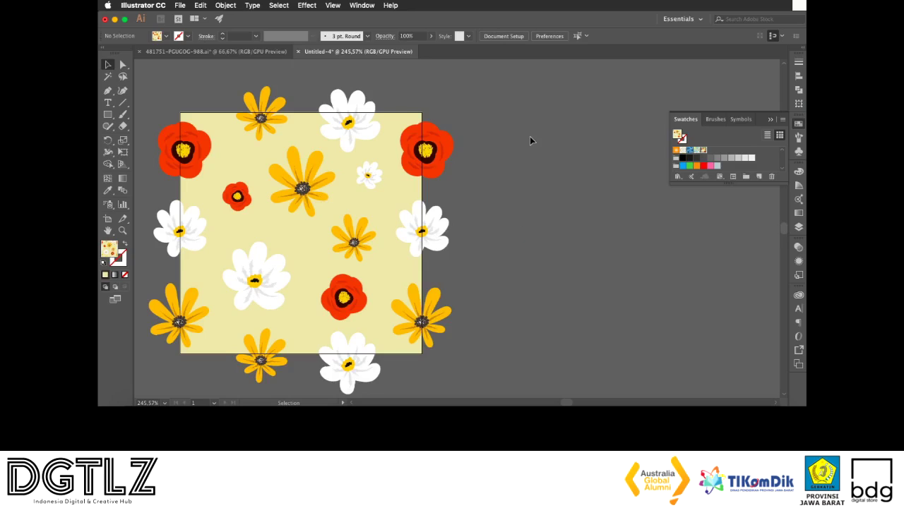
Draw an upright rectangle filled with the floral pattern beside the artboard and deselect it
{"action": "left_click", "coordinate": [107, 115]}
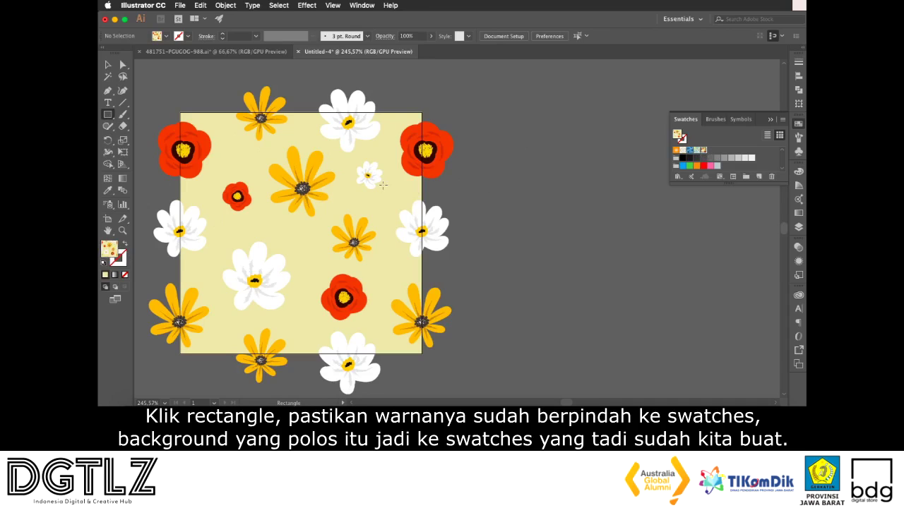
{"action": "left_click_drag", "start_coordinate": [490, 154], "coordinate": [455, 147]}
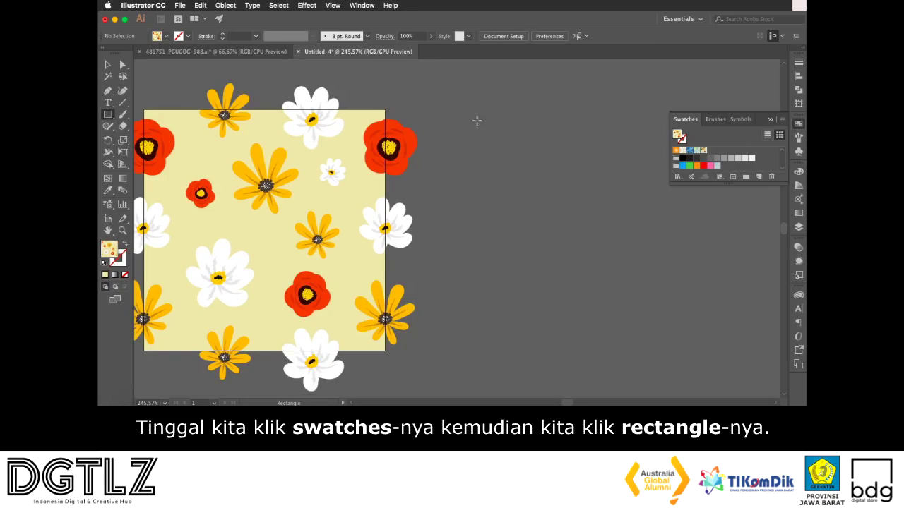
{"action": "left_click_drag", "start_coordinate": [441, 75], "coordinate": [665, 365]}
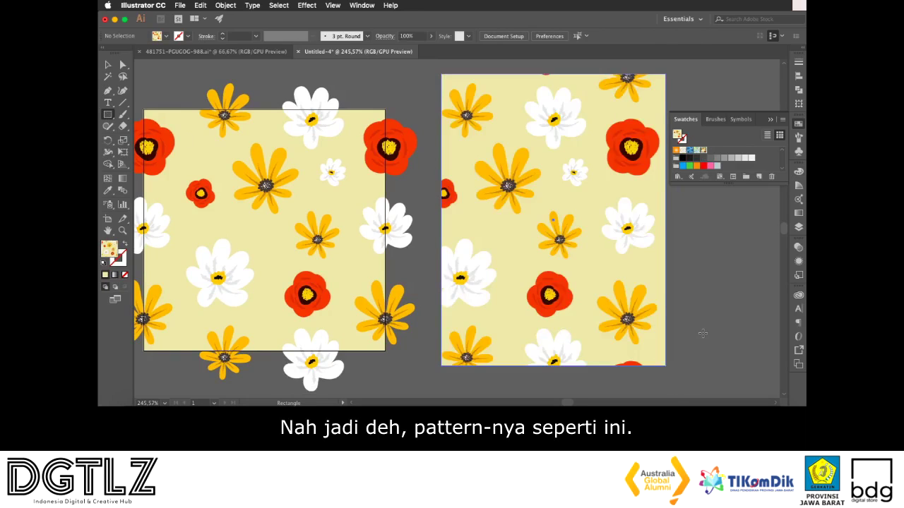
{"action": "key", "text": "v"}
{"action": "left_click", "coordinate": [685, 285]}
Draw a much larger pattern-filled rectangle to the right of the first test rectangle and deselect it
{"action": "key", "text": "super+minus"}
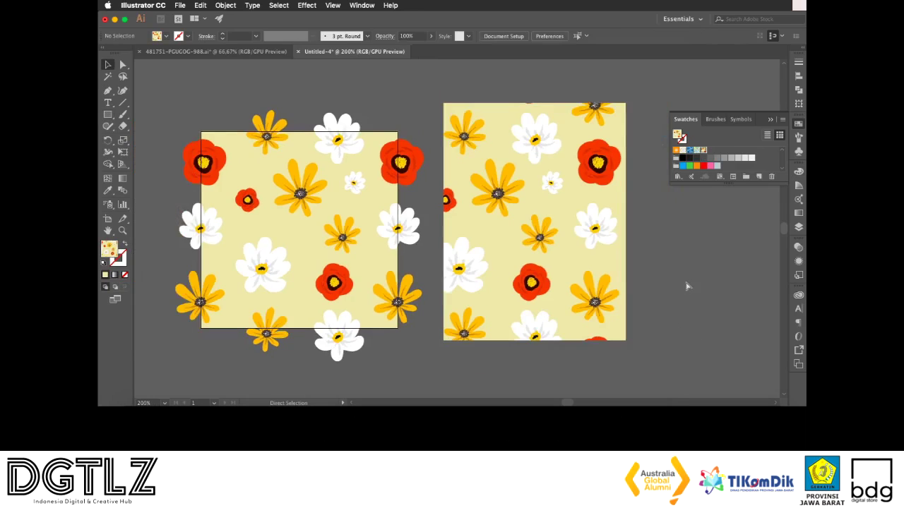
{"action": "key", "text": "super+minus"}
{"action": "key", "text": "super+minus"}
{"action": "key", "text": "super+minus"}
{"action": "left_click_drag", "start_coordinate": [587, 250], "coordinate": [522, 248]}
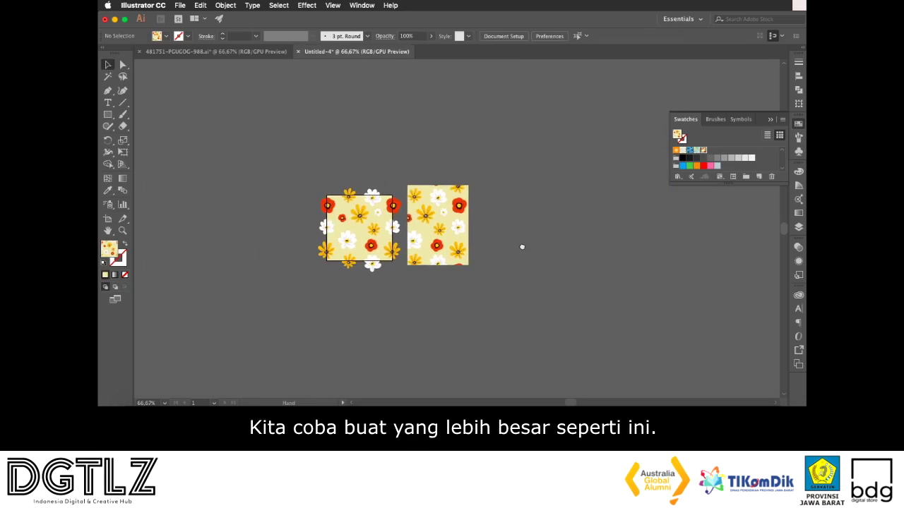
{"action": "key", "text": "m"}
{"action": "left_click_drag", "start_coordinate": [479, 101], "coordinate": [704, 325]}
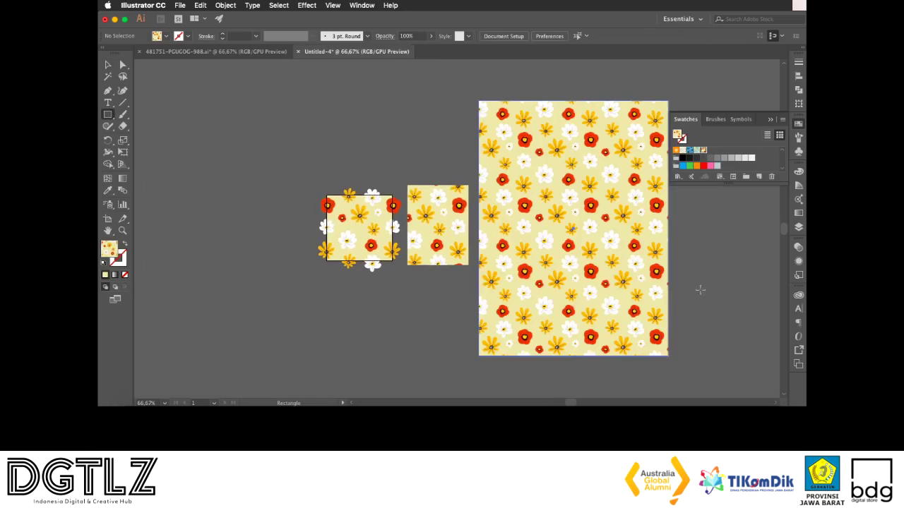
{"action": "key", "text": "v"}
{"action": "left_click", "coordinate": [698, 308]}
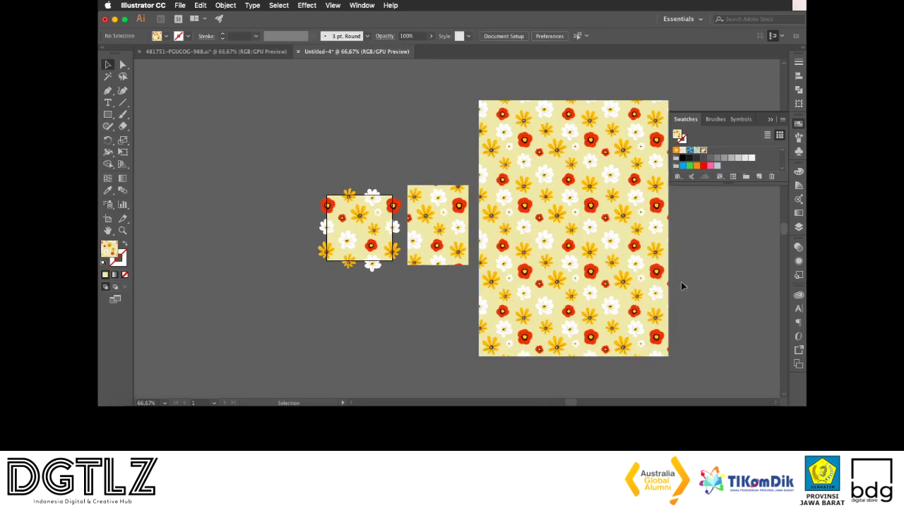
Draw a pattern-filled circle above the artboard and the small test rectangle with the Ellipse tool, and deselect it
{"action": "scroll", "coordinate": [678, 297], "scroll_direction": "up", "scroll_amount": 3}
{"action": "left_click_drag", "start_coordinate": [371, 246], "coordinate": [447, 244]}
{"action": "left_click_drag", "start_coordinate": [391, 173], "coordinate": [390, 232]}
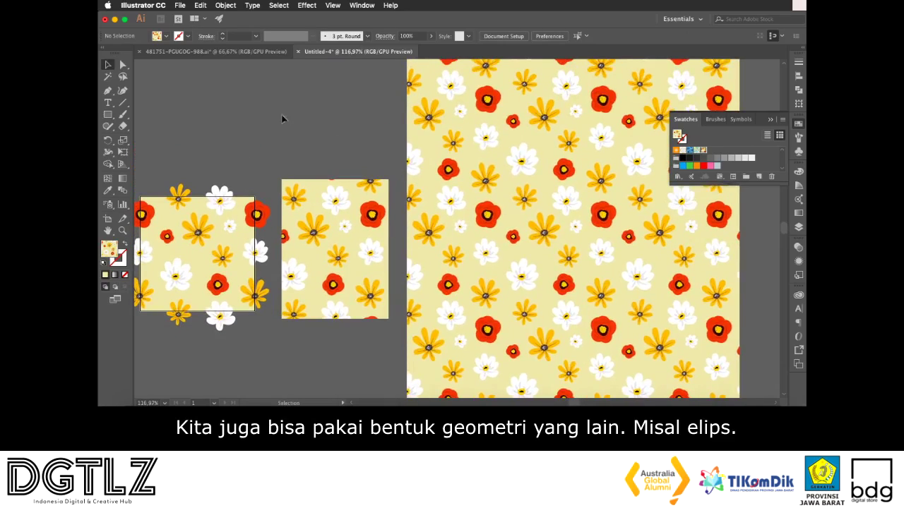
{"action": "left_click", "coordinate": [107, 115]}
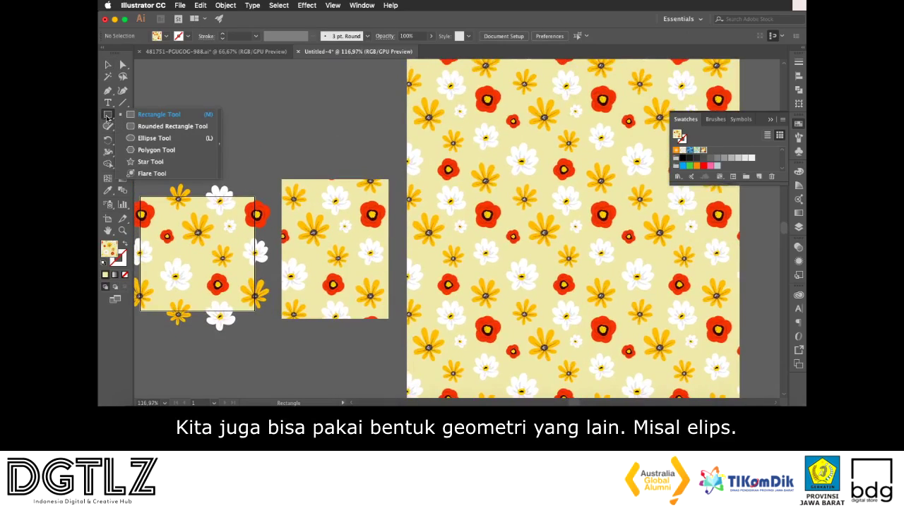
{"action": "left_click", "coordinate": [145, 140]}
{"action": "left_click_drag", "start_coordinate": [205, 73], "coordinate": [279, 161]}
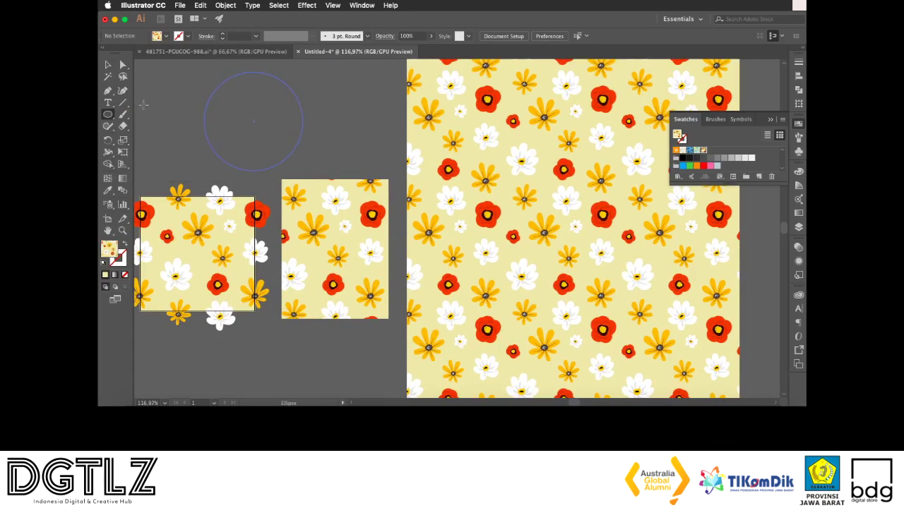
{"action": "left_click", "coordinate": [108, 64]}
{"action": "left_click", "coordinate": [344, 136]}
Enlarge the pattern-filled circle to see how its motif scales, and undo the resize
{"action": "scroll", "coordinate": [344, 136], "scroll_direction": "down", "scroll_amount": 5}
{"action": "left_click", "coordinate": [307, 138]}
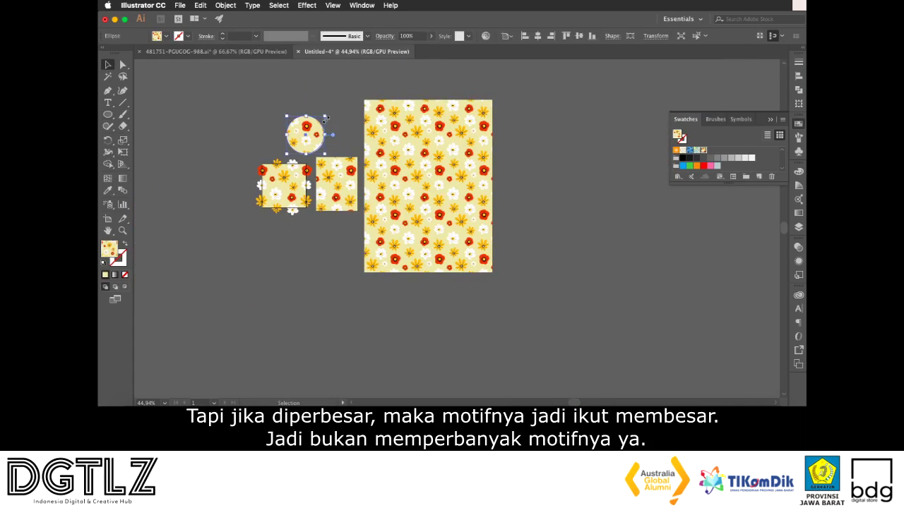
{"action": "left_click_drag", "start_coordinate": [325, 116], "coordinate": [357, 106]}
{"action": "left_click", "coordinate": [551, 235]}
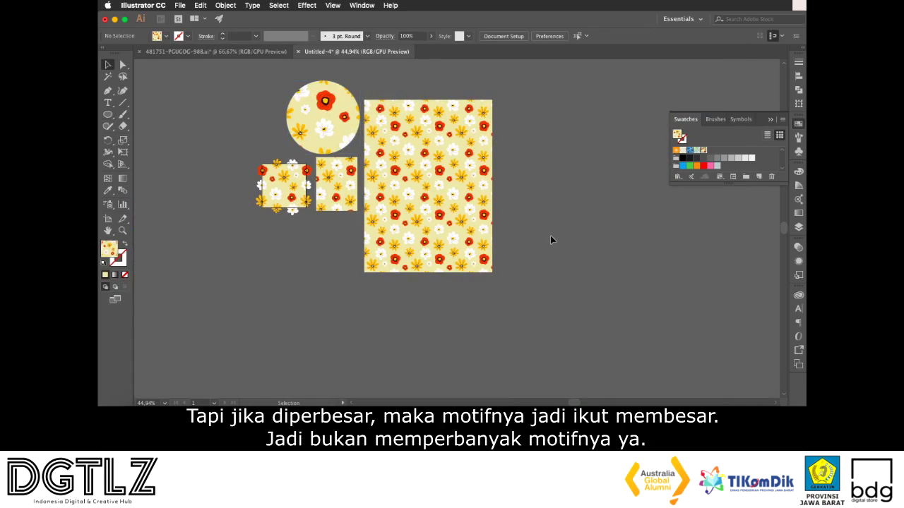
{"action": "key", "text": "a"}
{"action": "key", "text": "super+z"}
{"action": "key", "text": "super+z"}
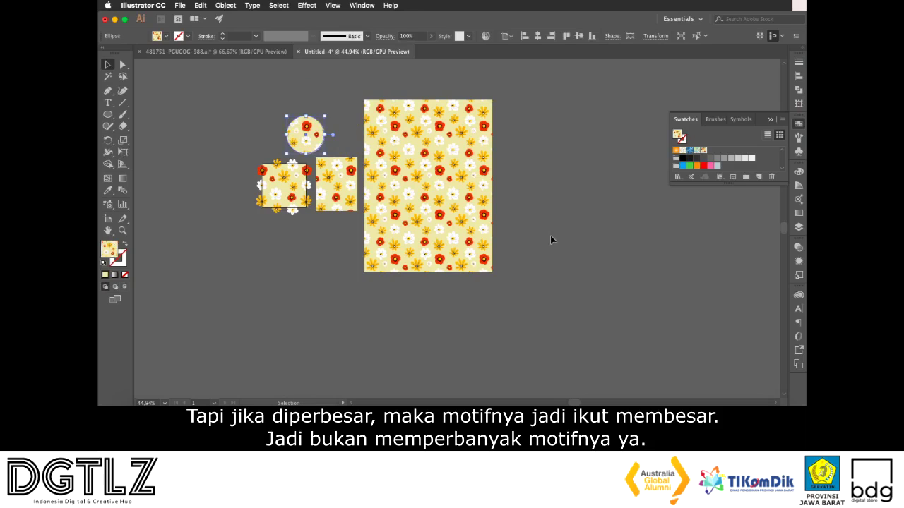
Delete the pattern-filled circle and both pattern-filled test rectangles, keeping the original tile
{"action": "left_click", "coordinate": [332, 256]}
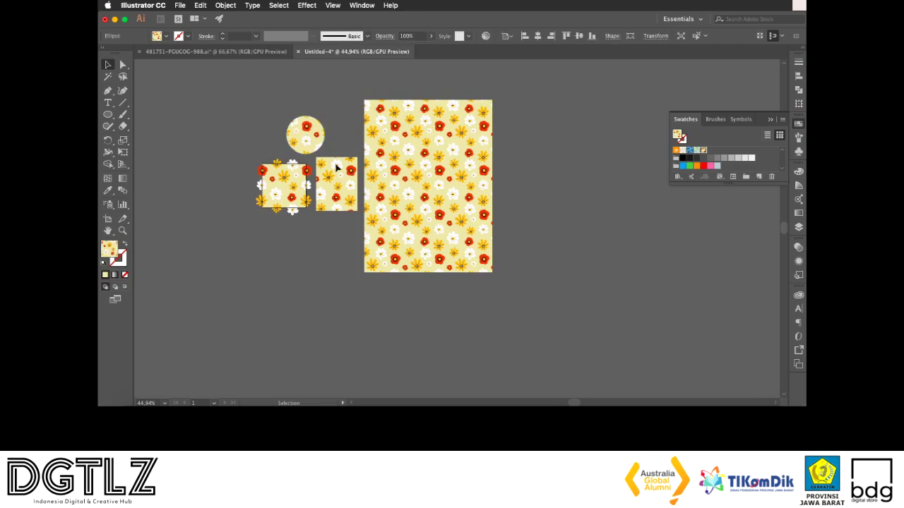
{"action": "left_click", "coordinate": [337, 180]}
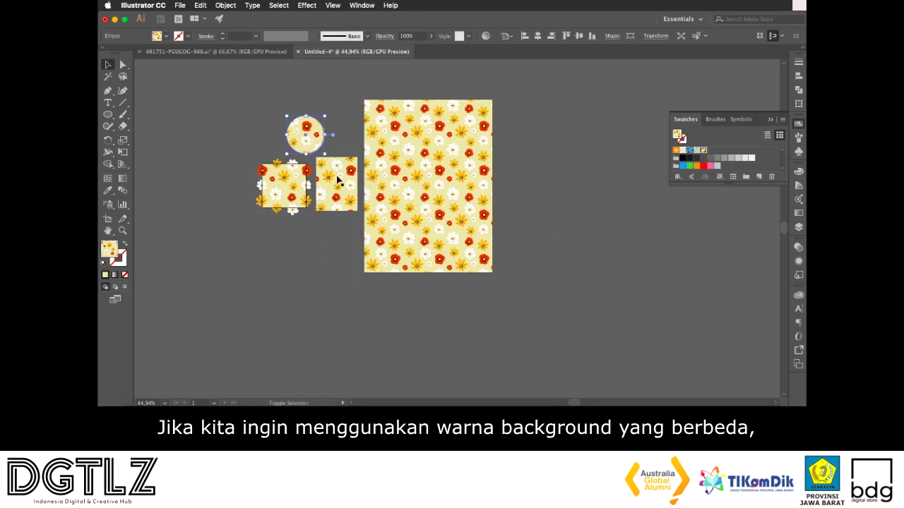
{"action": "left_click", "coordinate": [388, 189], "text": "shift"}
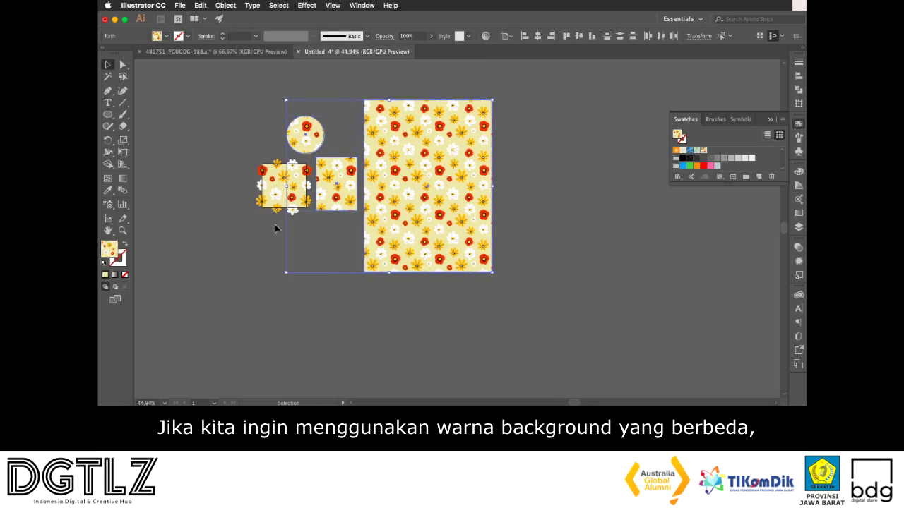
{"action": "scroll", "coordinate": [275, 224], "scroll_direction": "up", "scroll_amount": 5}
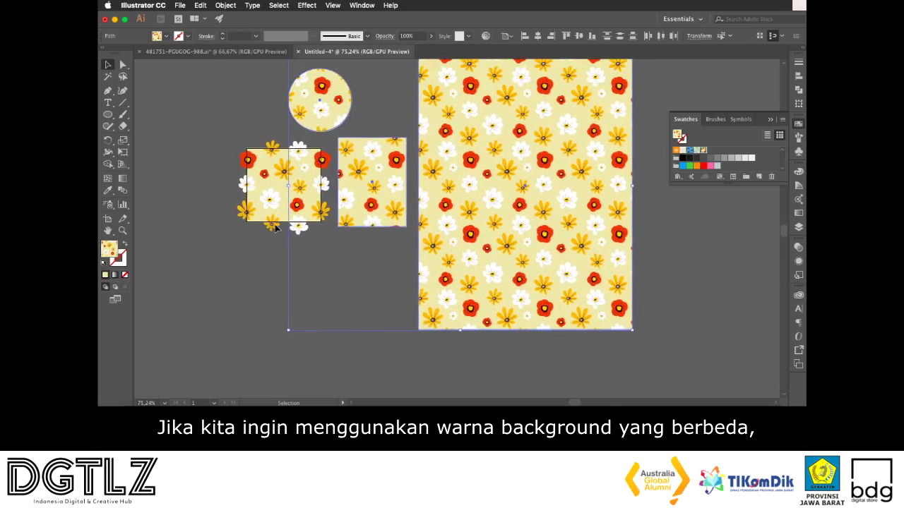
{"action": "scroll", "coordinate": [276, 227], "scroll_direction": "up", "scroll_amount": 1}
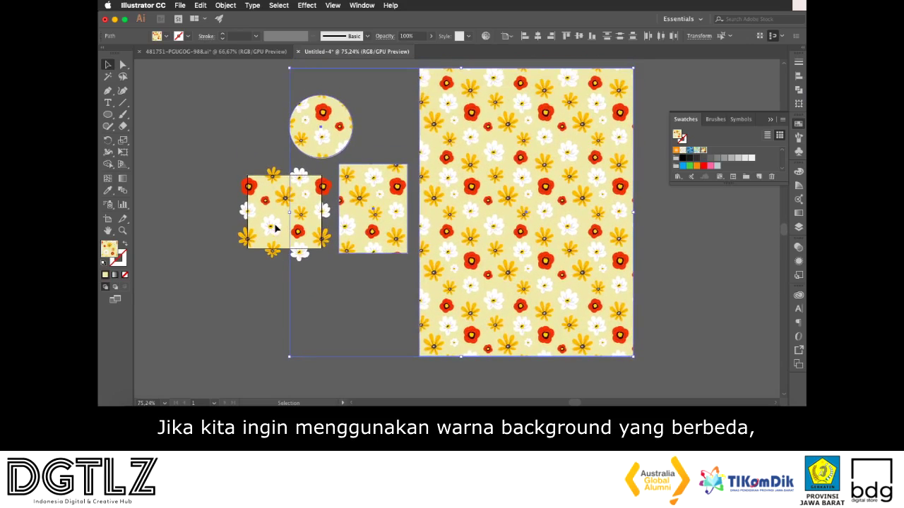
{"action": "key", "text": "Delete"}
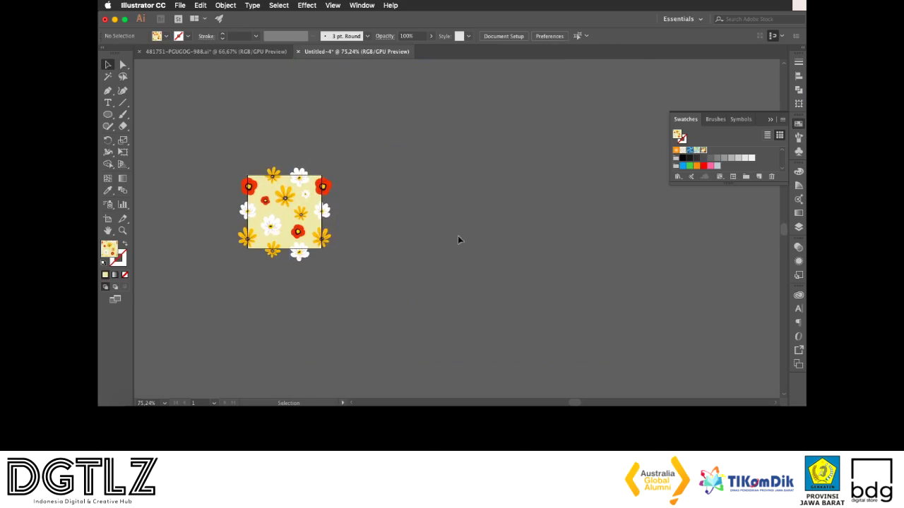
Delete the beige background rectangle from the pattern tile, leaving the flowers in place
{"action": "scroll", "coordinate": [452, 235], "scroll_direction": "left", "scroll_amount": 3}
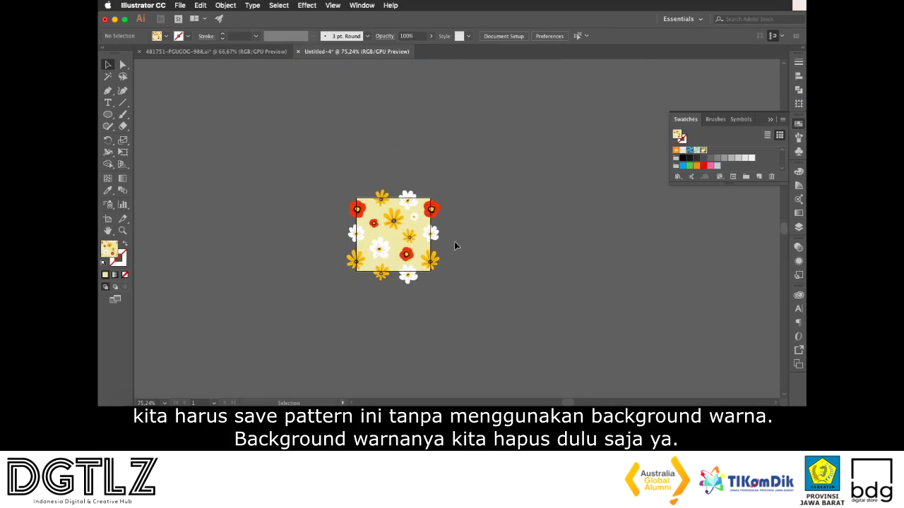
{"action": "scroll", "coordinate": [455, 240], "scroll_direction": "up", "scroll_amount": 3}
{"action": "scroll", "coordinate": [455, 239], "scroll_direction": "up", "scroll_amount": 1}
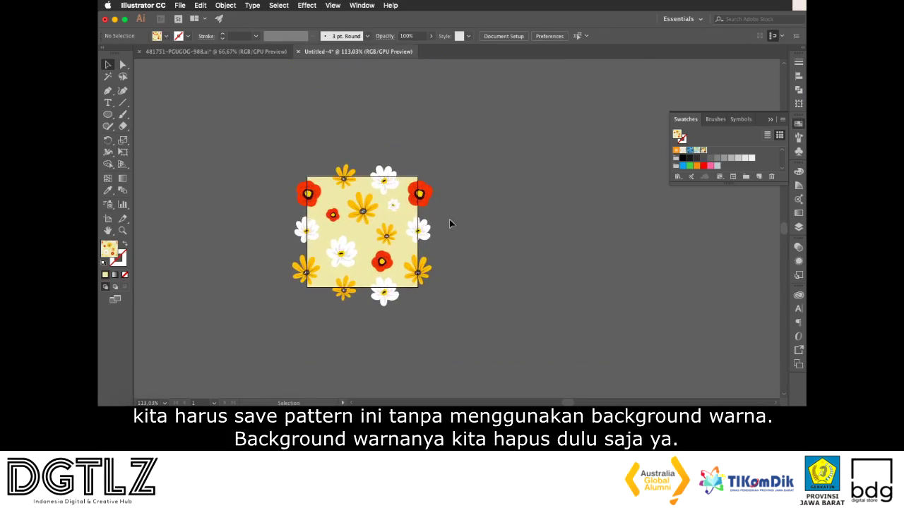
{"action": "scroll", "coordinate": [444, 219], "scroll_direction": "up", "scroll_amount": 2}
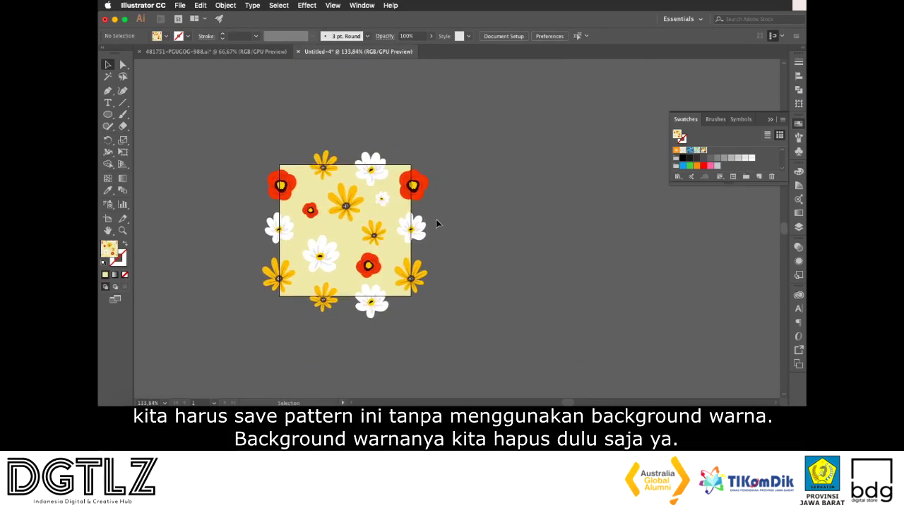
{"action": "left_click", "coordinate": [389, 192]}
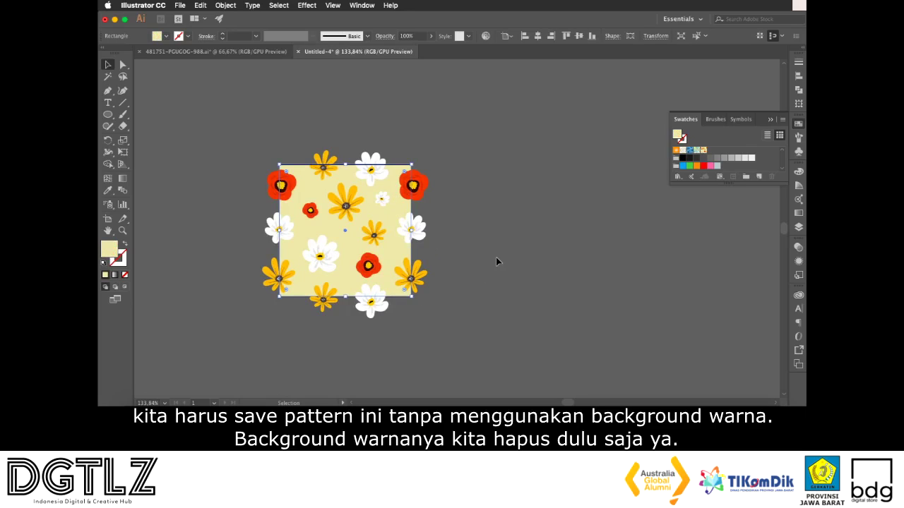
{"action": "key", "text": "Delete"}
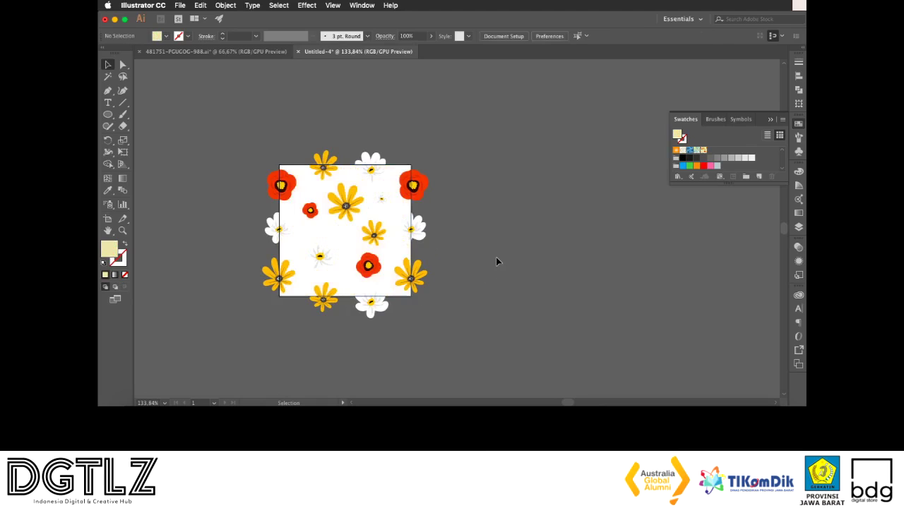
Add all the flowers together with the empty bounding box behind them to the swatches as a new transparent pattern swatch
{"action": "left_click", "coordinate": [411, 212]}
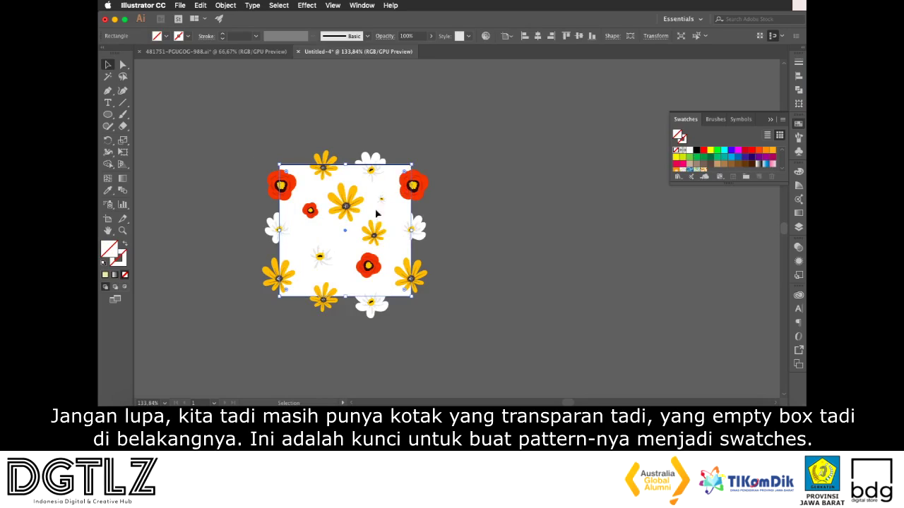
{"action": "left_click", "coordinate": [470, 286]}
{"action": "scroll", "coordinate": [730, 154], "scroll_direction": "down", "scroll_amount": 2}
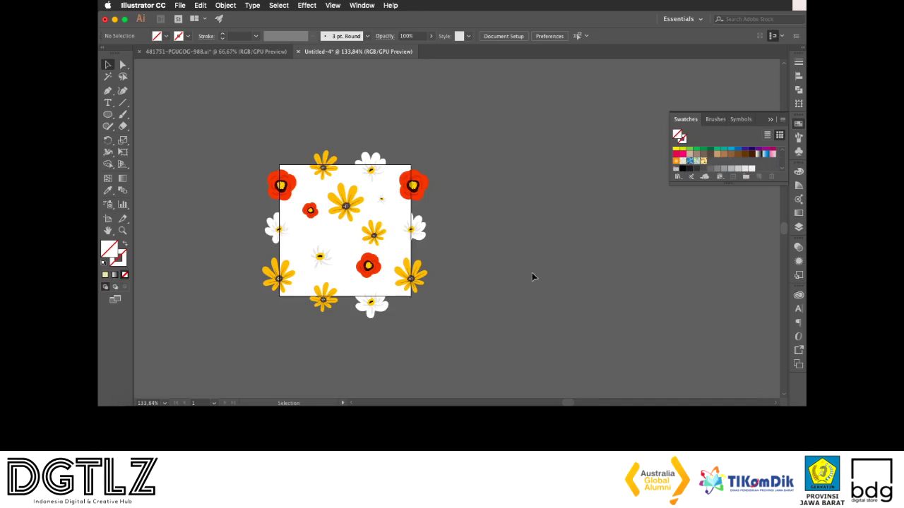
{"action": "left_click_drag", "start_coordinate": [472, 343], "coordinate": [240, 153]}
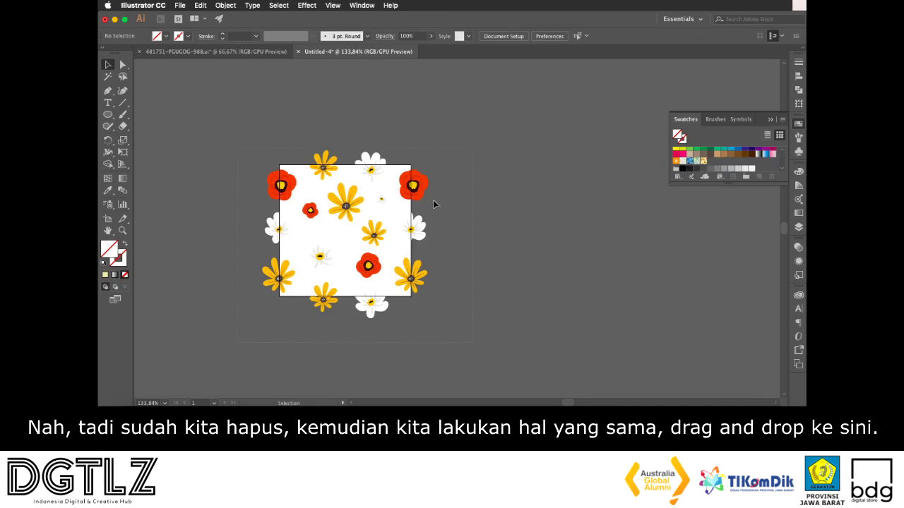
{"action": "left_click_drag", "start_coordinate": [419, 193], "coordinate": [728, 164]}
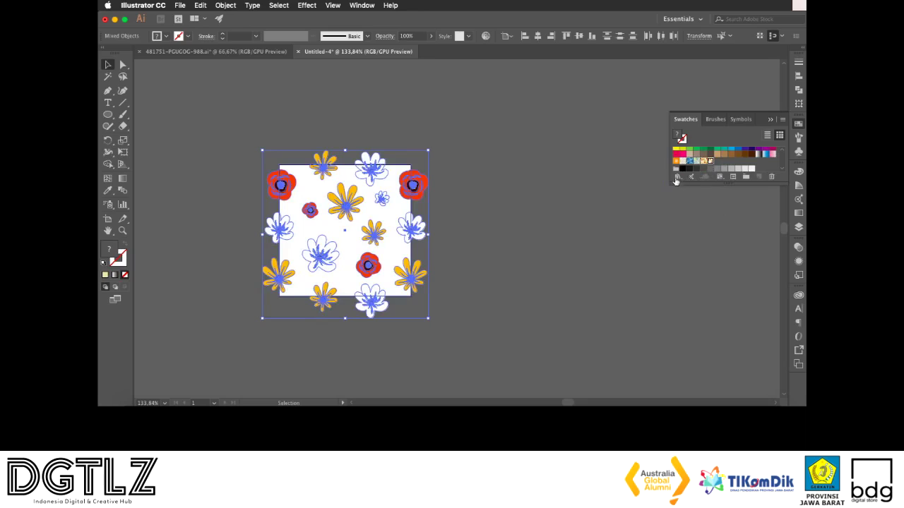
Clear the selection and save the swatches as an AI swatch library named "transparant flower" in the Swatches folder
{"action": "left_click", "coordinate": [669, 199]}
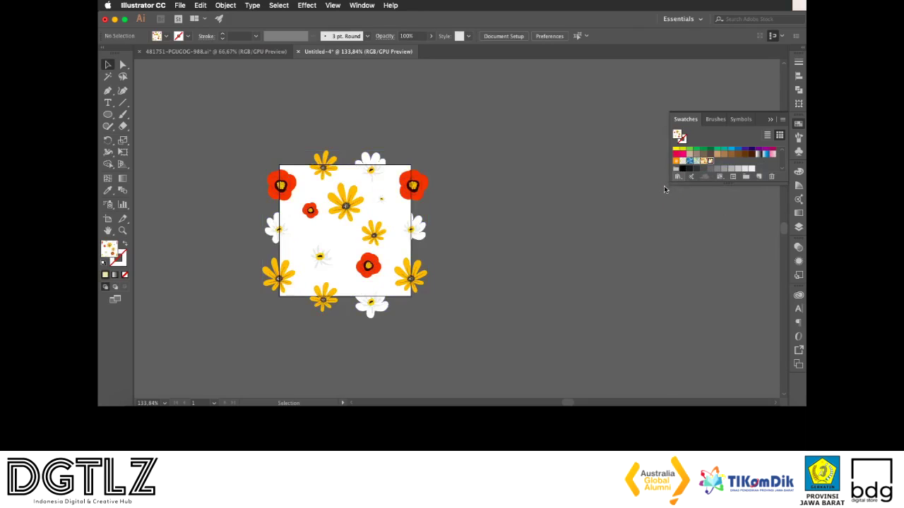
{"action": "type", "text": "transparant flower"}
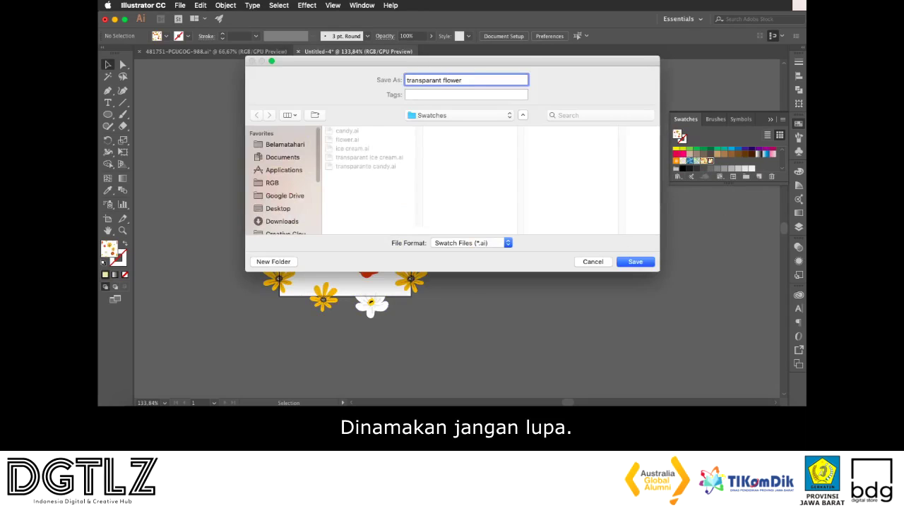
{"action": "key", "text": "Return"}
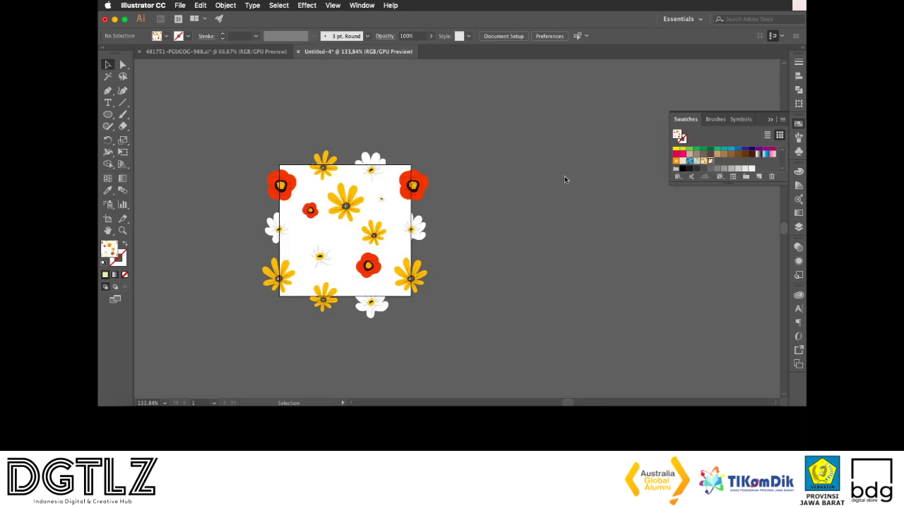
Draw a large square filled with the transparent flower pattern beside the tile using the Rectangle tool, and deselect it
{"action": "scroll", "coordinate": [490, 184], "scroll_direction": "right", "scroll_amount": 5}
{"action": "scroll", "coordinate": [490, 183], "scroll_direction": "down", "scroll_amount": 2}
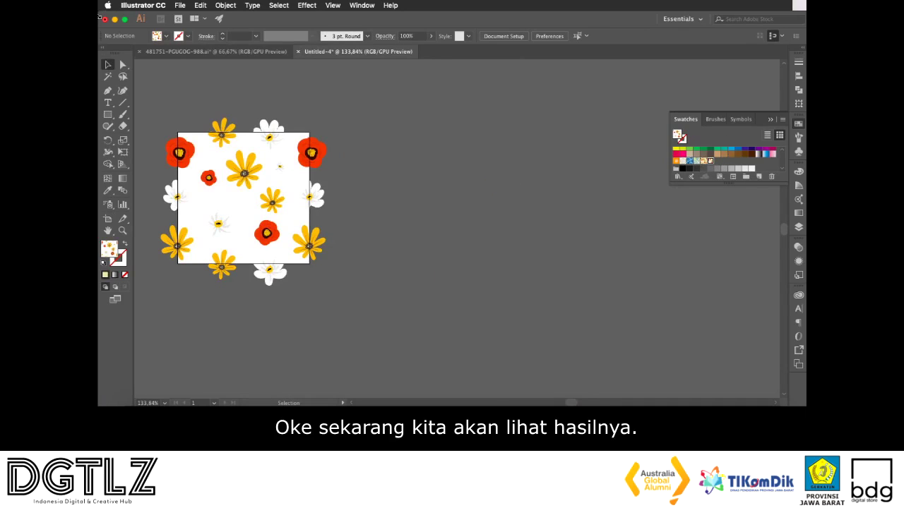
{"action": "left_click", "coordinate": [112, 118]}
{"action": "left_click_drag", "start_coordinate": [341, 89], "coordinate": [502, 333]}
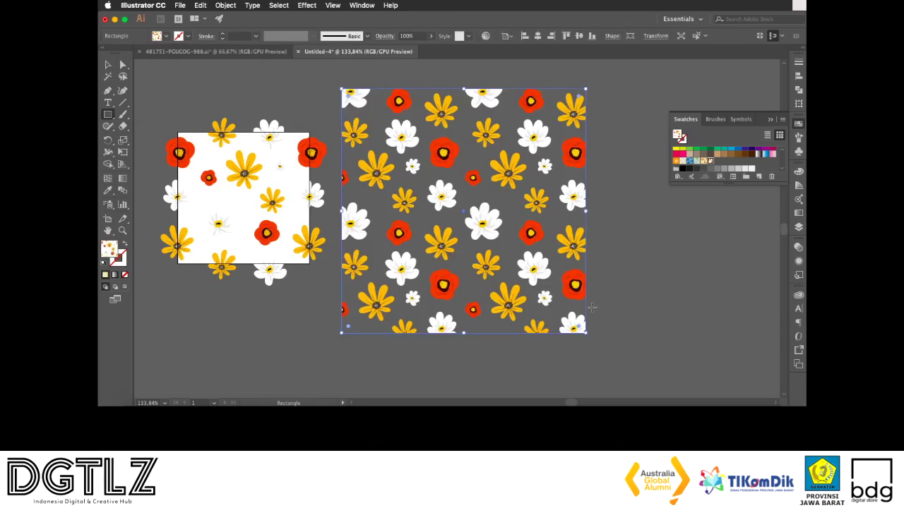
{"action": "key", "text": "v"}
{"action": "left_click", "coordinate": [617, 269]}
{"action": "scroll", "coordinate": [615, 289], "scroll_direction": "left", "scroll_amount": 1}
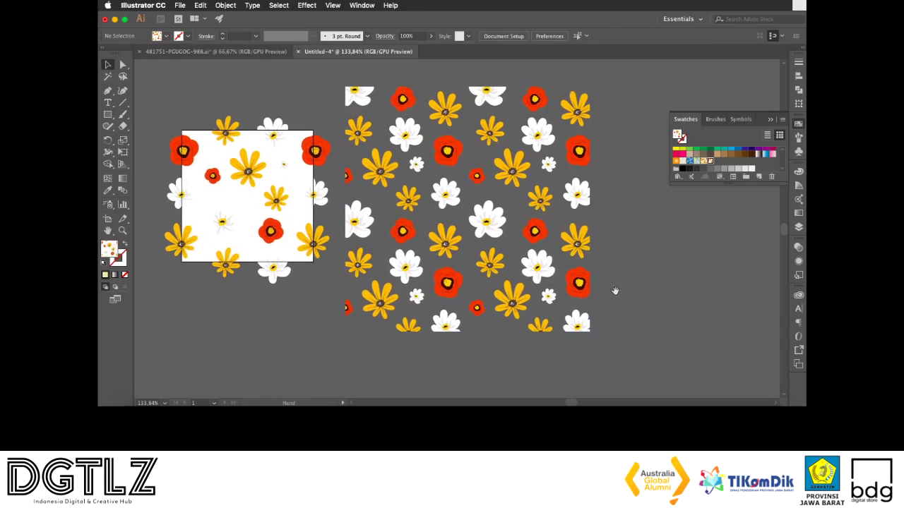
Select the pattern-filled square, collapse the swatches to clear the workspace, and deselect the square
{"action": "left_click", "coordinate": [581, 291]}
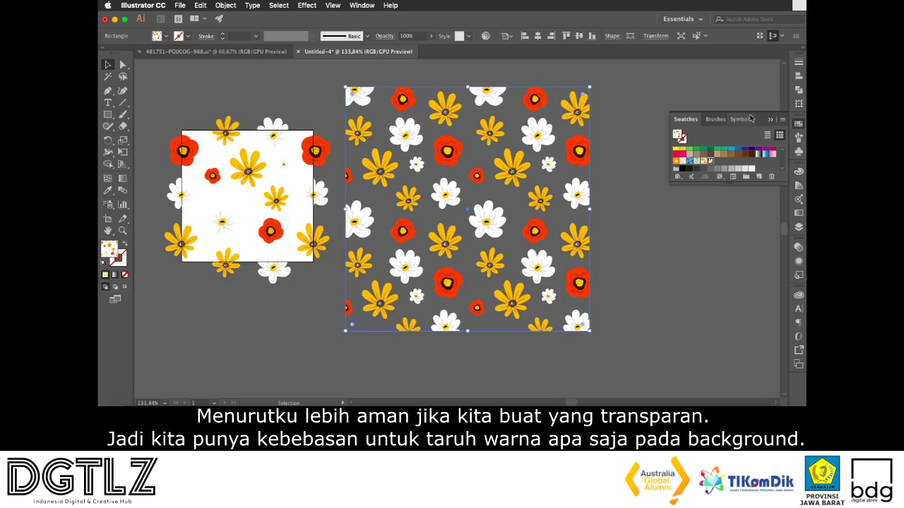
{"action": "left_click", "coordinate": [768, 120]}
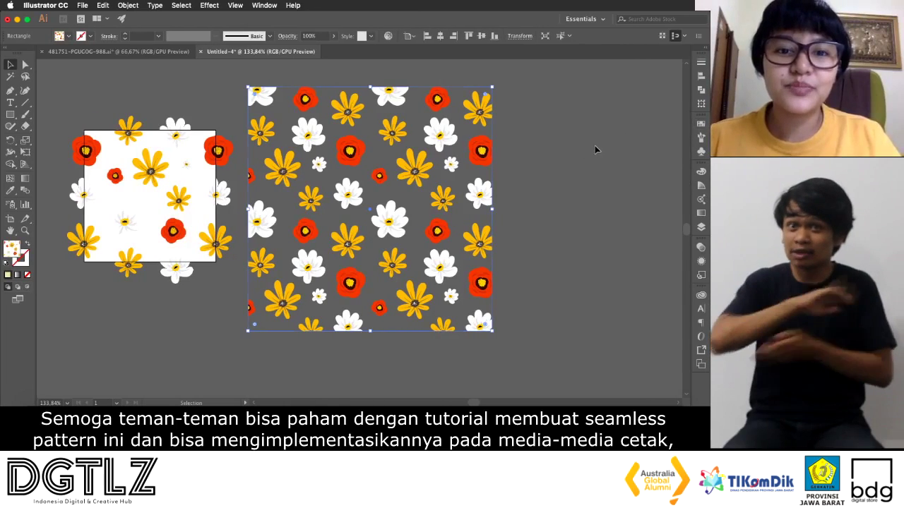
{"action": "left_click", "coordinate": [596, 144]}
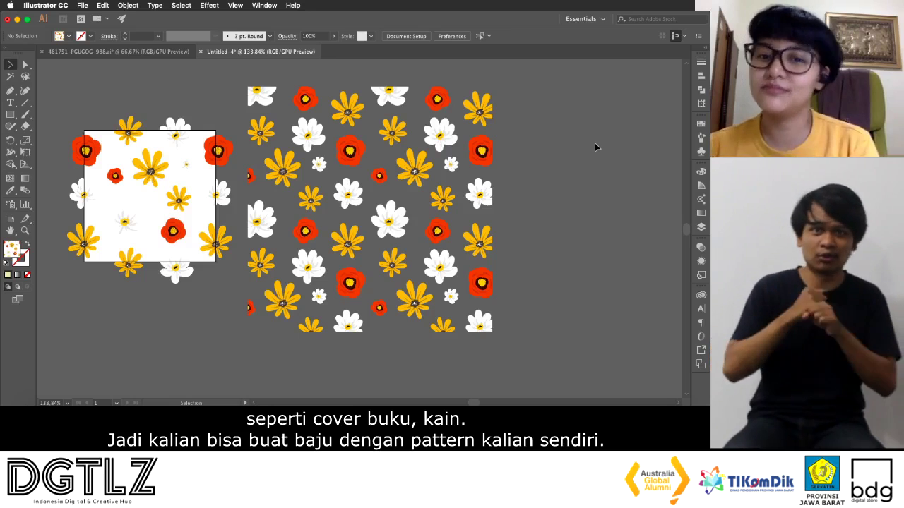
Delete the pattern-filled test square beside the tile and switch to OBS
{"action": "left_click", "coordinate": [462, 170]}
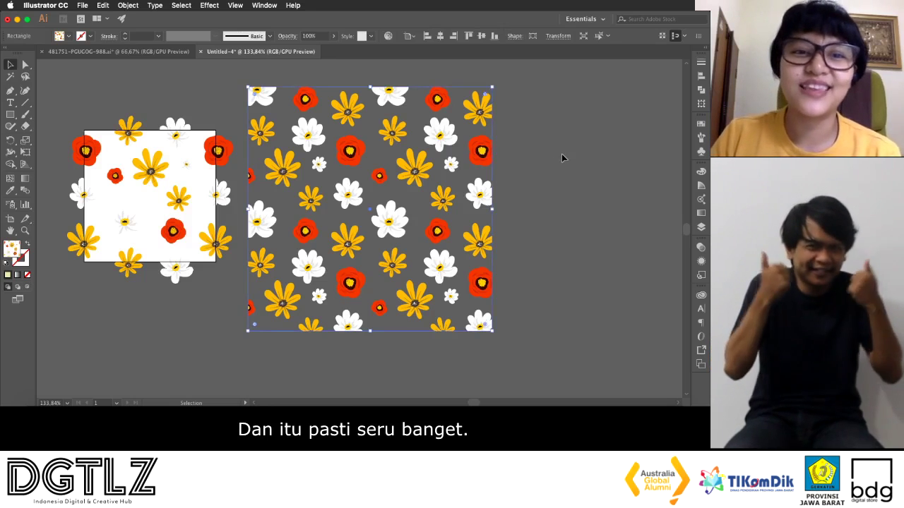
{"action": "key", "text": "Delete"}
{"action": "left_click", "coordinate": [562, 401]}
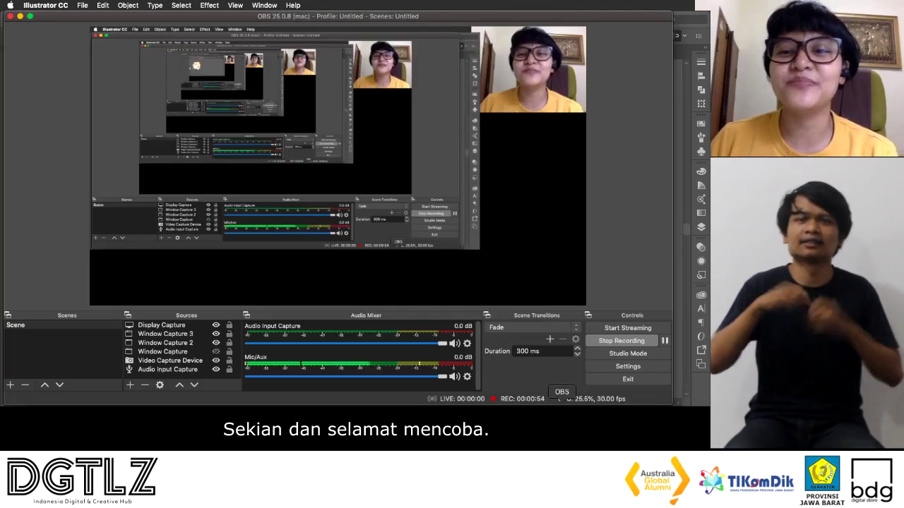